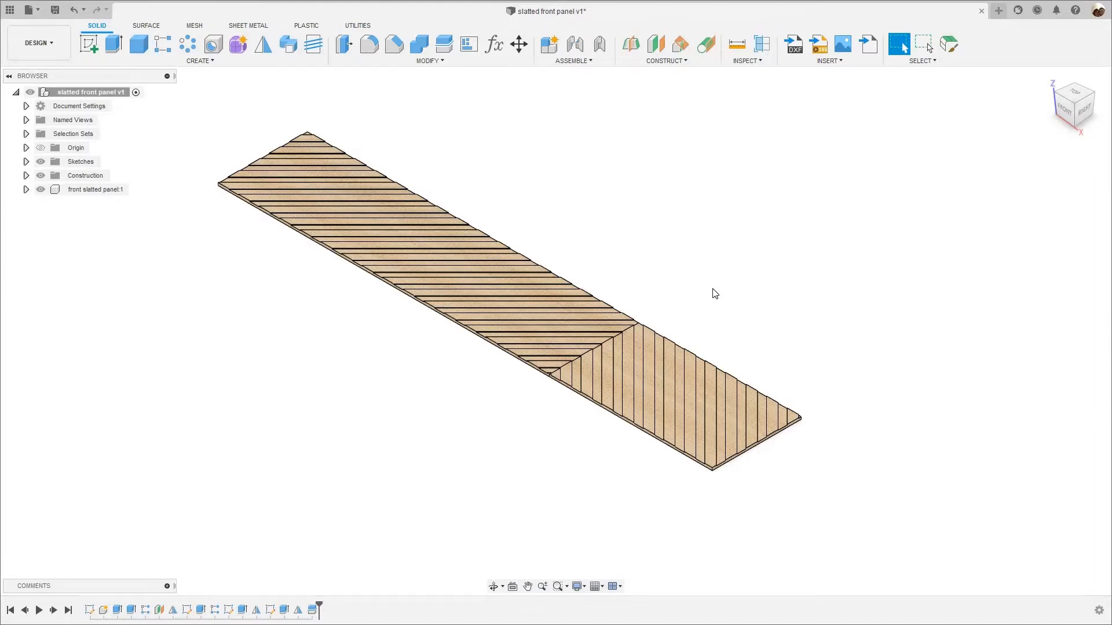
# - Open the first sketch in the slatted panel's history for editing
pyautogui.scroll(-2, 728, 290)
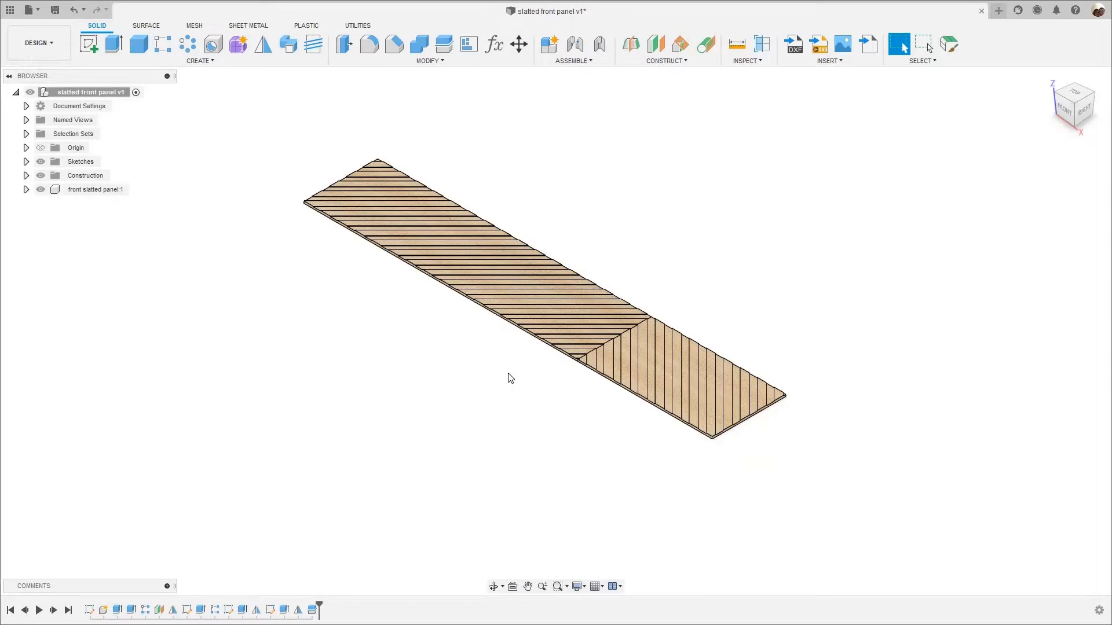
pyautogui.scroll(2, 370, 419)
pyautogui.scroll(2, 398, 419)
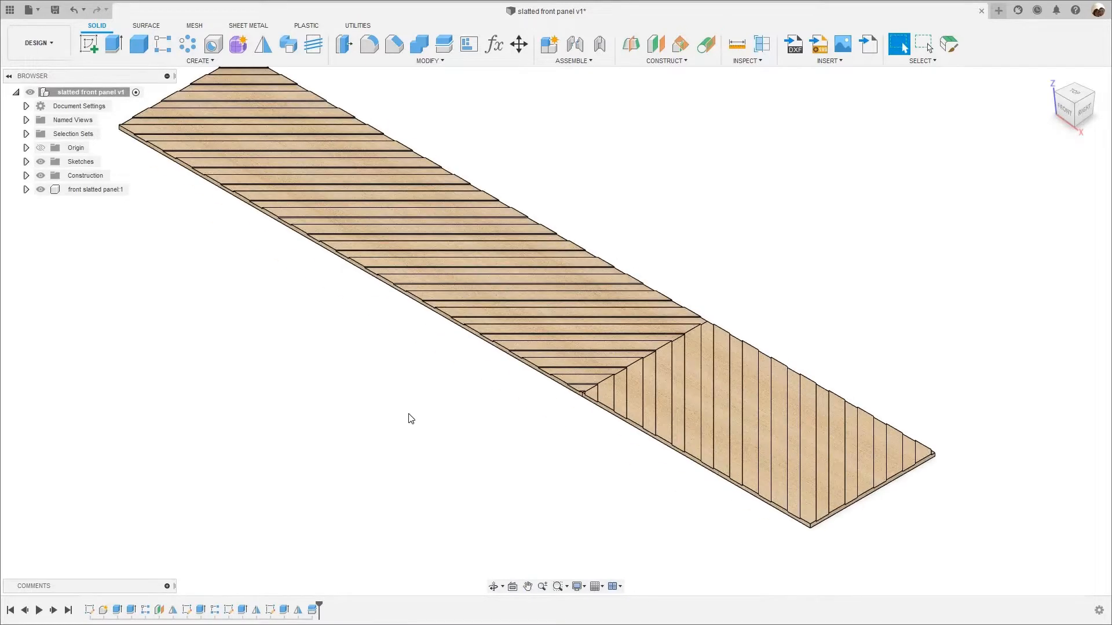
pyautogui.scroll(-1, 411, 419)
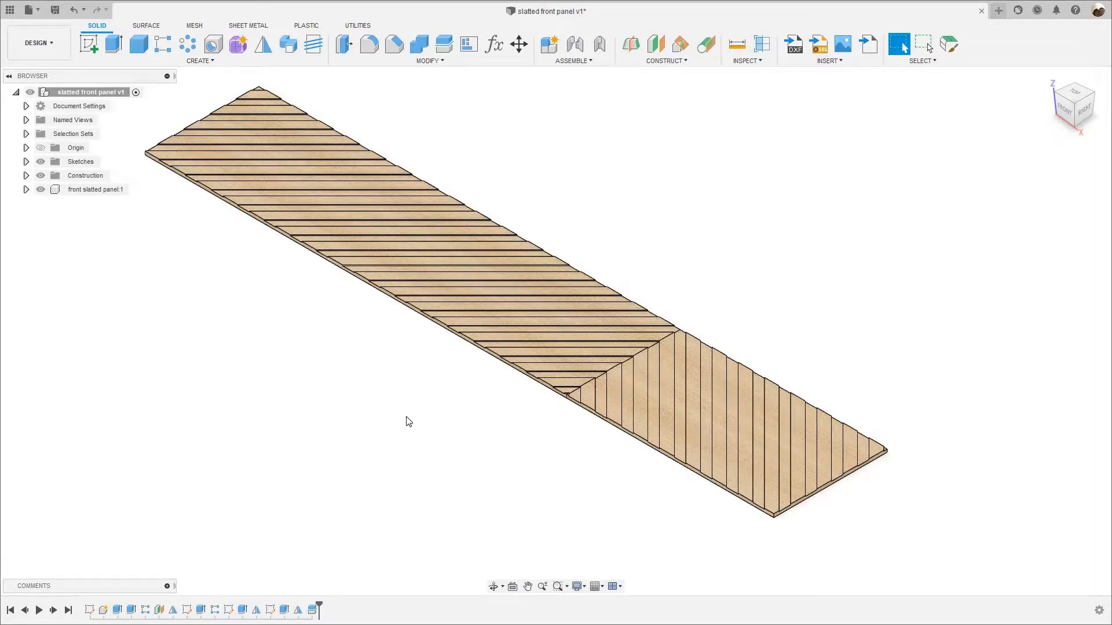
pyautogui.scroll(-1, 409, 421)
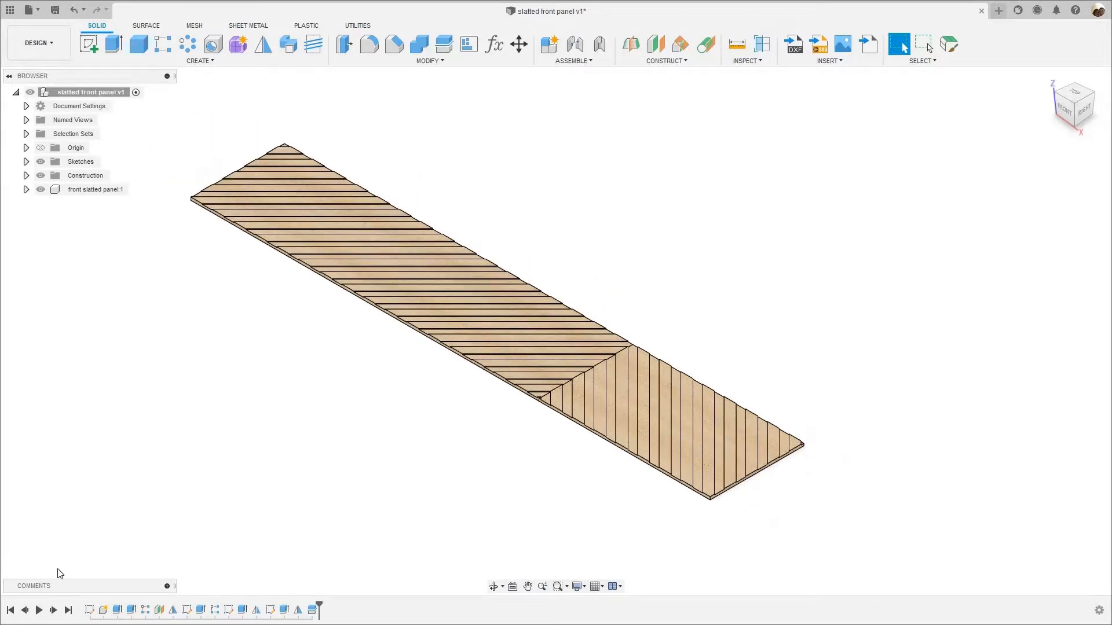
pyautogui.moveTo(63, 556); pyautogui.dragTo(78, 548, button='middle')
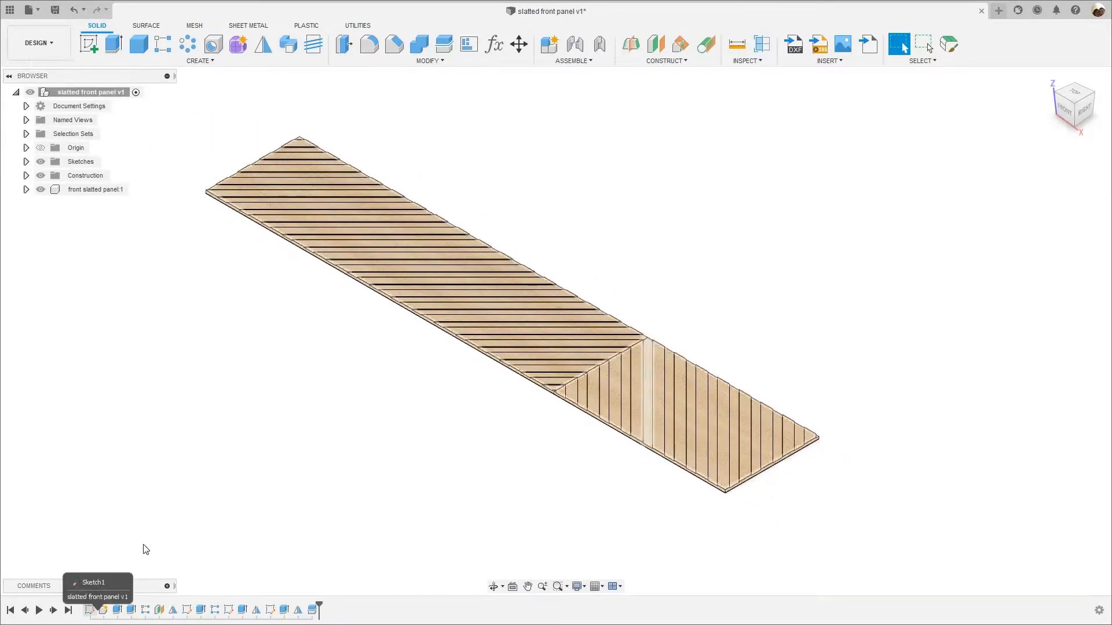
pyautogui.rightClick(90, 610)
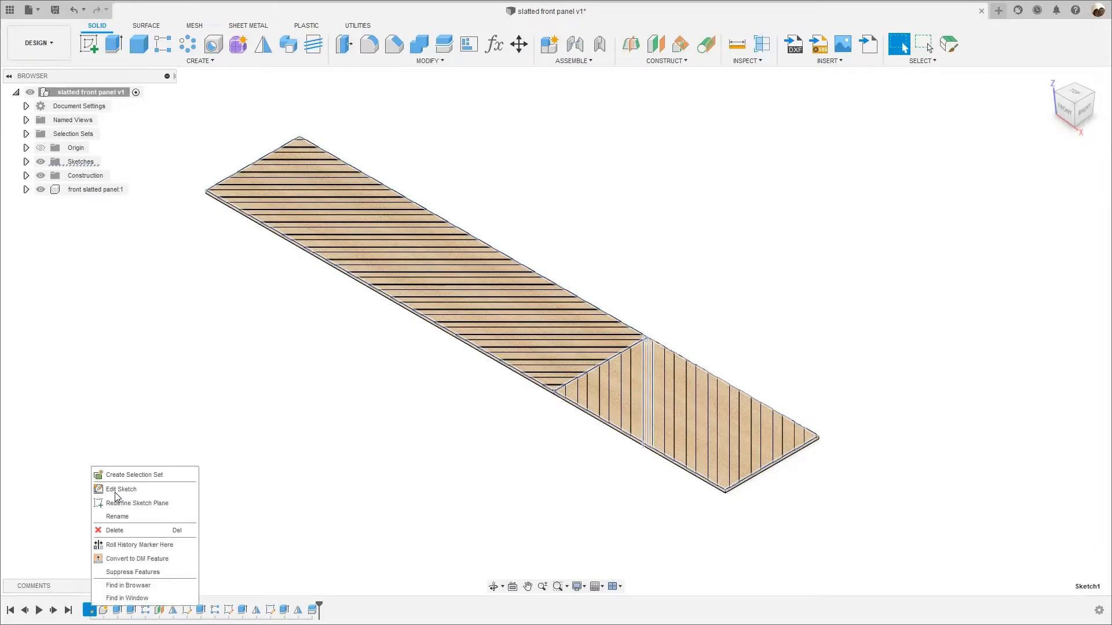
pyautogui.click(116, 490)
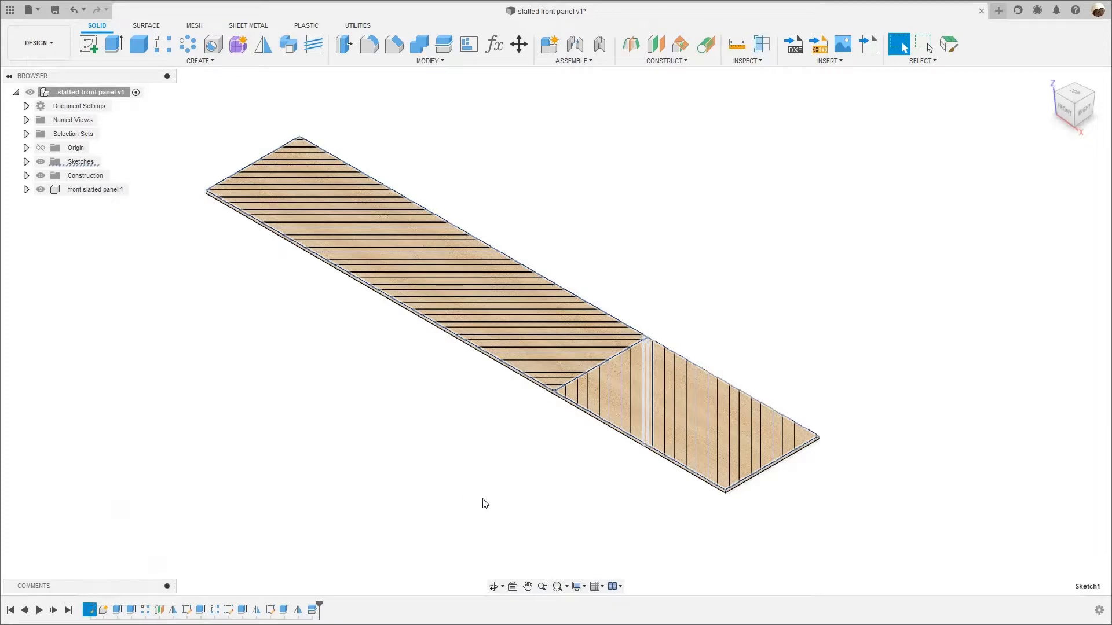
pyautogui.moveTo(635, 492); pyautogui.dragTo(524, 476, button='middle')
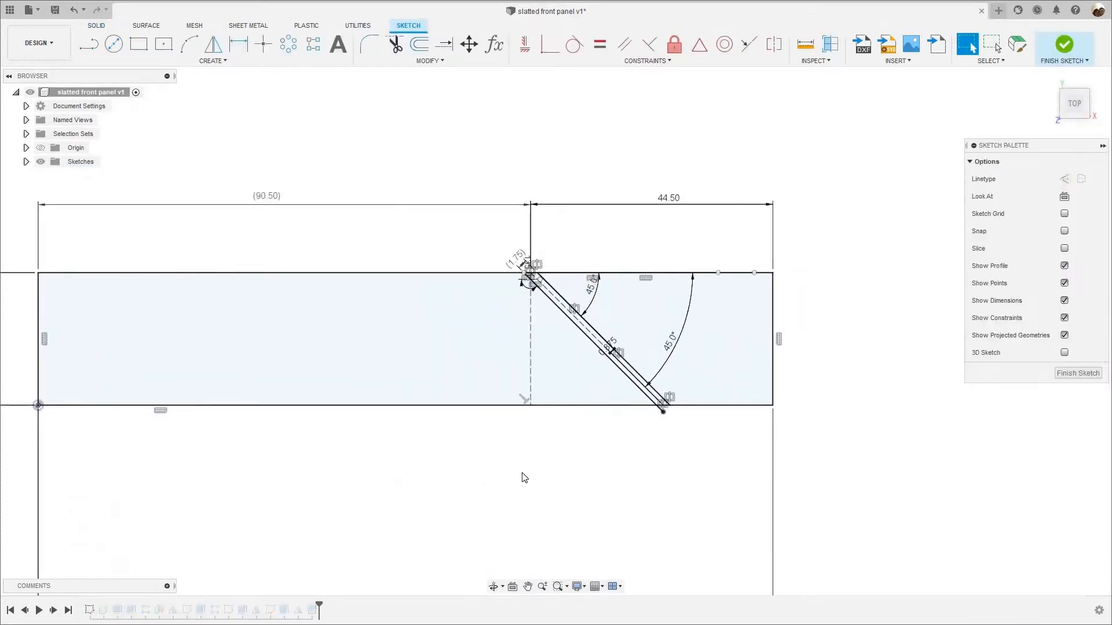
# - Examine the overall length and height dimensions of the panel's outline rectangle in the sketch
pyautogui.scroll(-3, 518, 411)
pyautogui.moveTo(426, 461); pyautogui.dragTo(438, 413, button='middle')
pyautogui.scroll(-2, 473, 409)
pyautogui.scroll(-1, 514, 403)
pyautogui.moveTo(514, 403); pyautogui.dragTo(535, 389, button='middle')
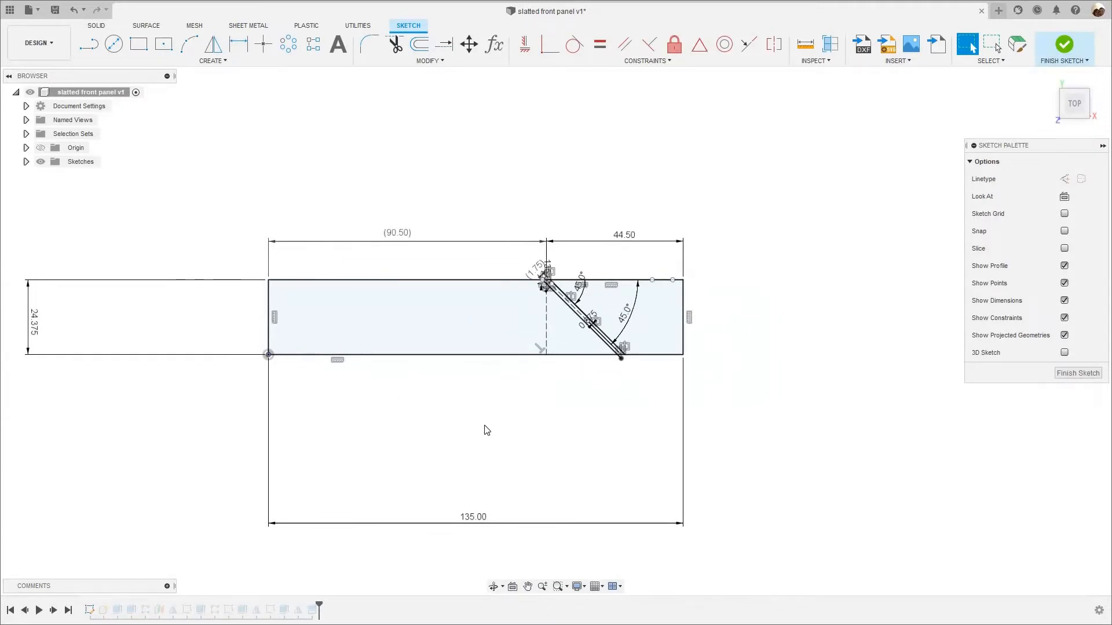
pyautogui.scroll(-1, 455, 508)
pyautogui.moveTo(458, 524); pyautogui.dragTo(464, 501, button='middle')
pyautogui.scroll(5, 466, 478)
pyautogui.scroll(-3, 441, 489)
pyautogui.scroll(2, 459, 488)
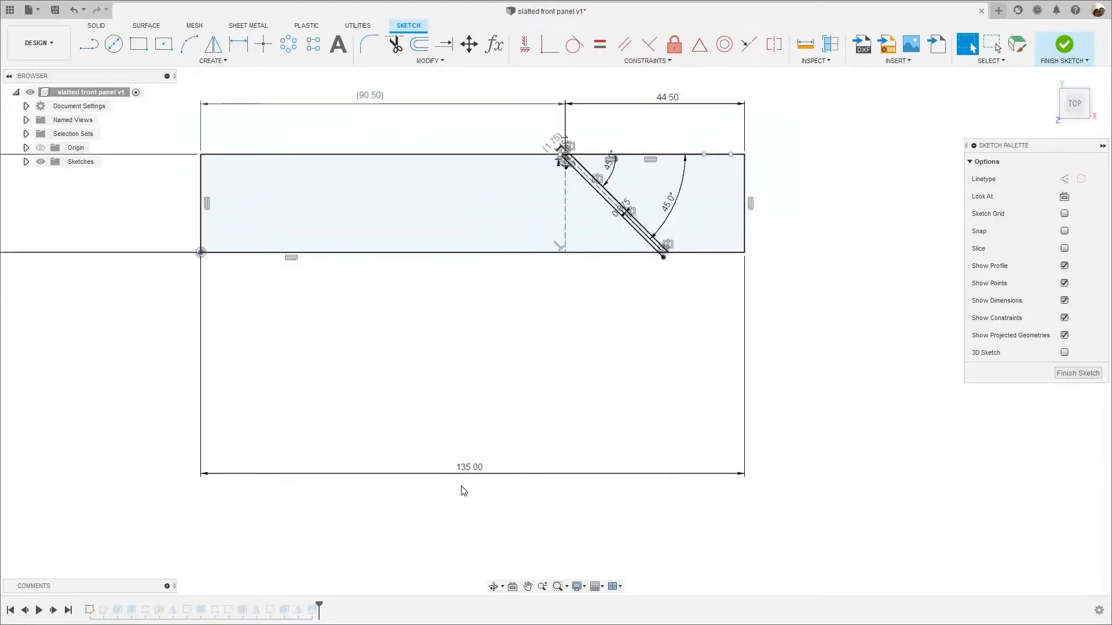
pyautogui.scroll(-4, 186, 391)
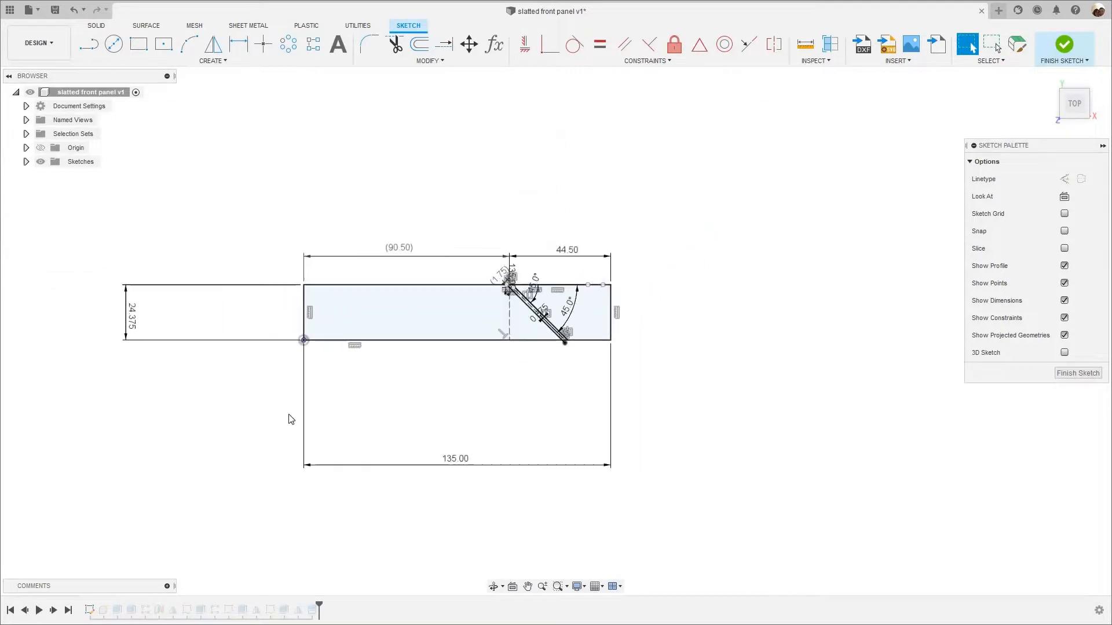
pyautogui.scroll(4, 174, 414)
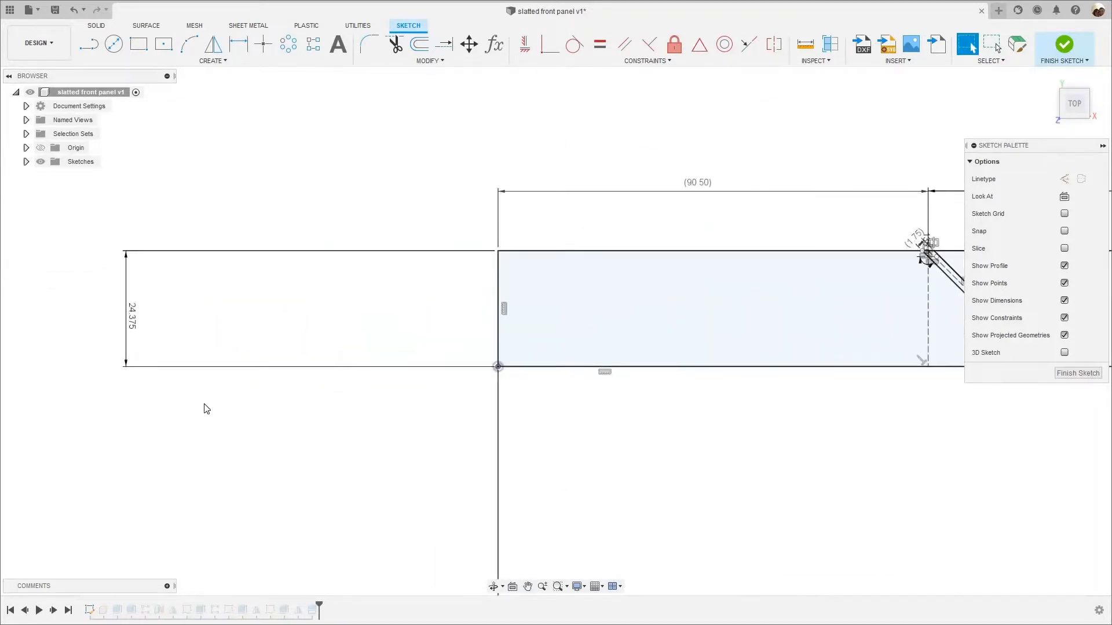
pyautogui.scroll(-3, 237, 400)
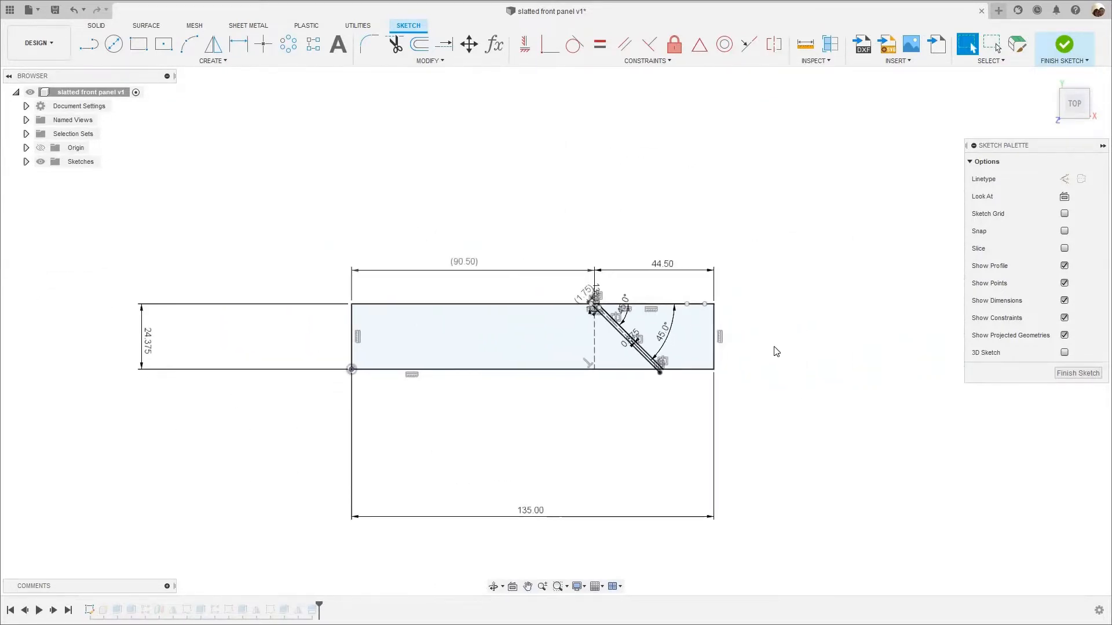
# - Examine the two dimensions along the rectangle's upper edge that locate the dashed vertical split line
pyautogui.scroll(2, 759, 324)
pyautogui.scroll(1, 757, 313)
pyautogui.scroll(2, 412, 226)
pyautogui.scroll(-1, 463, 241)
pyautogui.scroll(2, 642, 184)
pyautogui.moveTo(556, 254)
pyautogui.mouseDown(button='middle')
pyautogui.moveTo(631, 222)
pyautogui.moveTo(502, 269)
pyautogui.mouseUp(button='middle')
pyautogui.scroll(2, 526, 256)
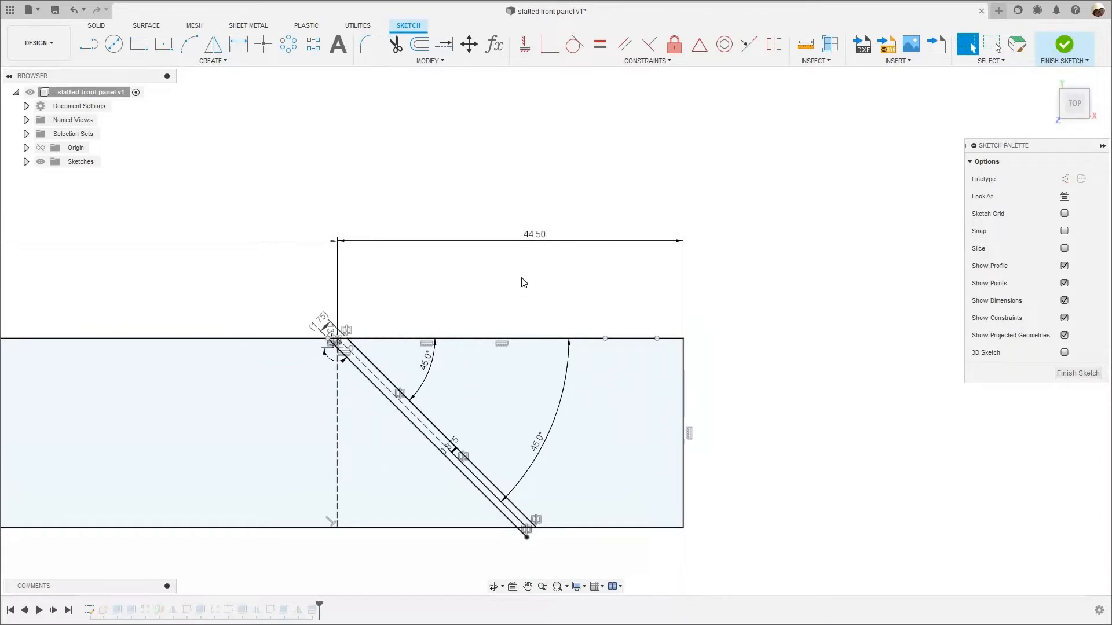
pyautogui.scroll(-1, 523, 284)
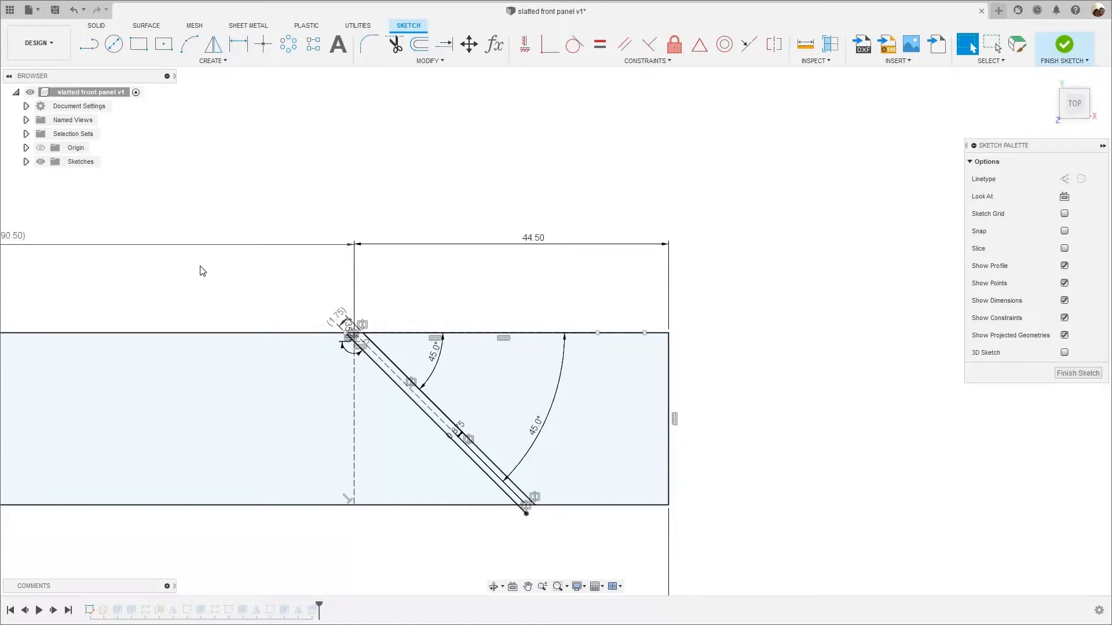
pyautogui.scroll(-3, 284, 274)
pyautogui.moveTo(292, 278); pyautogui.dragTo(347, 279, button='middle')
pyautogui.scroll(-2, 446, 285)
pyautogui.moveTo(451, 285); pyautogui.dragTo(409, 283, button='middle')
pyautogui.moveTo(155, 274); pyautogui.dragTo(380, 284, button='middle')
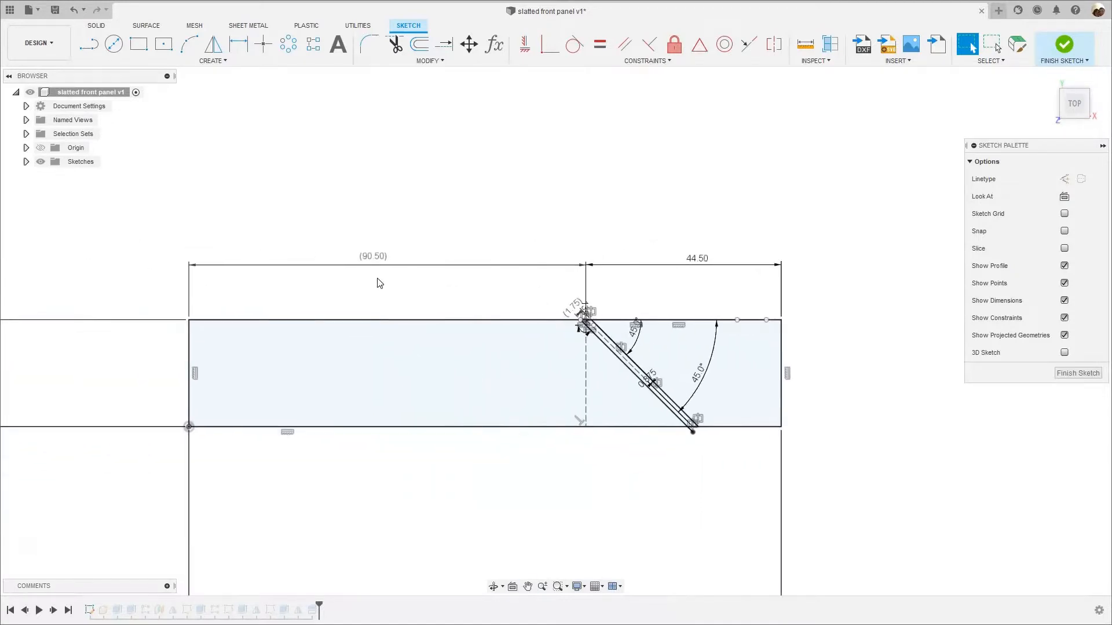
# - Examine the diagonal slat's construction lines, angle dimensions, width and centreline offset where it meets the split line
pyautogui.scroll(2, 379, 283)
pyautogui.scroll(1, 376, 279)
pyautogui.moveTo(682, 298); pyautogui.dragTo(474, 254, button='middle')
pyautogui.scroll(-1, 473, 254)
pyautogui.scroll(1, 475, 254)
pyautogui.moveTo(466, 362)
pyautogui.mouseDown(button='middle')
pyautogui.moveTo(441, 342)
pyautogui.moveTo(406, 261)
pyautogui.mouseUp(button='middle')
pyautogui.scroll(11, 466, 278)
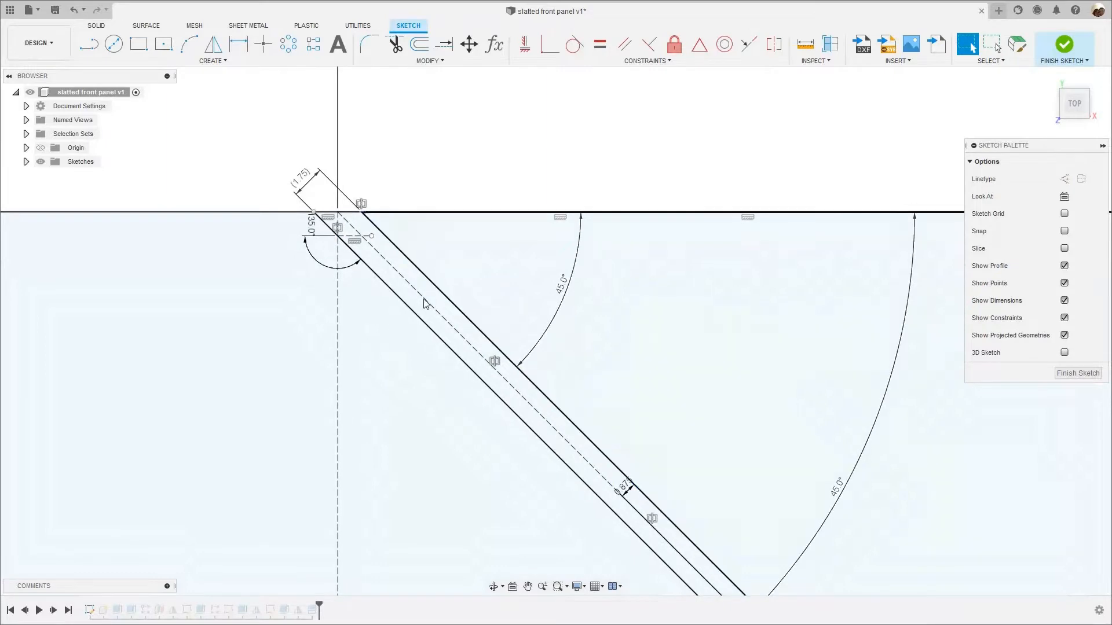
pyautogui.scroll(2, 431, 300)
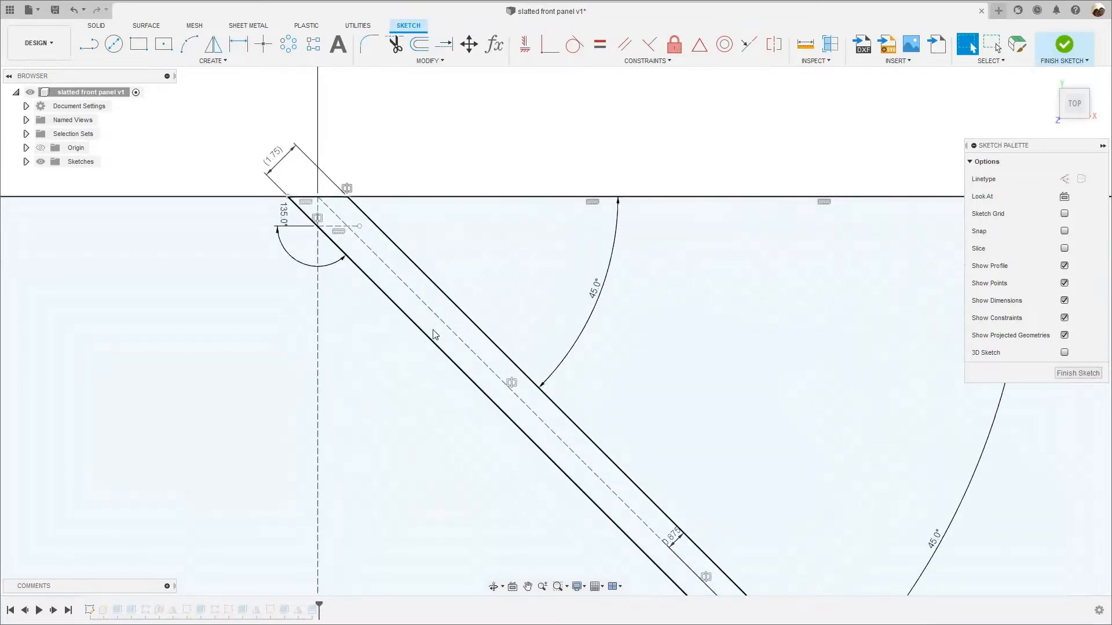
pyautogui.scroll(-1, 373, 298)
pyautogui.moveTo(476, 302); pyautogui.dragTo(364, 275, button='middle')
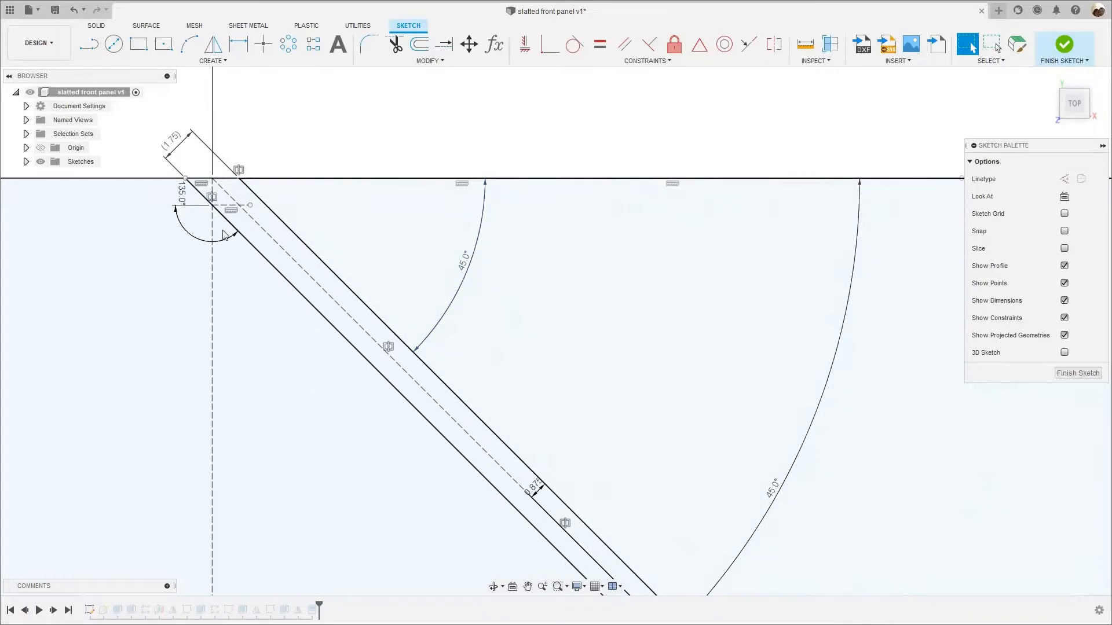
pyautogui.scroll(-1, 181, 161)
pyautogui.moveTo(183, 141); pyautogui.dragTo(265, 196, button='middle')
pyautogui.scroll(6, 265, 203)
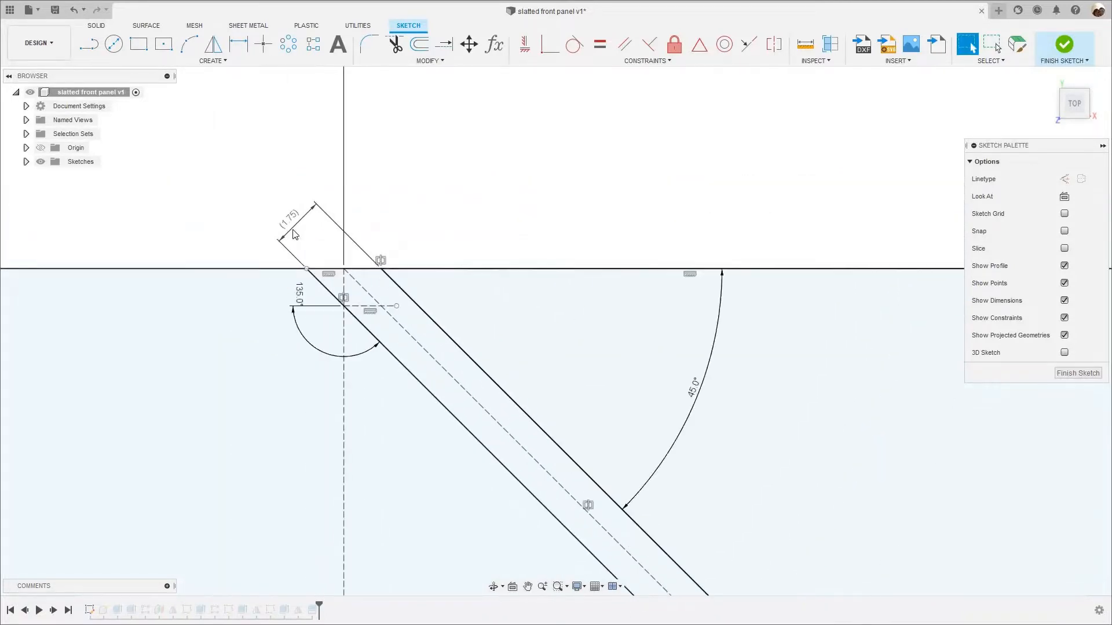
pyautogui.scroll(-1, 266, 222)
pyautogui.scroll(1, 272, 326)
pyautogui.moveTo(272, 325); pyautogui.dragTo(204, 261, button='middle')
pyautogui.scroll(-1, 206, 264)
pyautogui.scroll(-1, 243, 307)
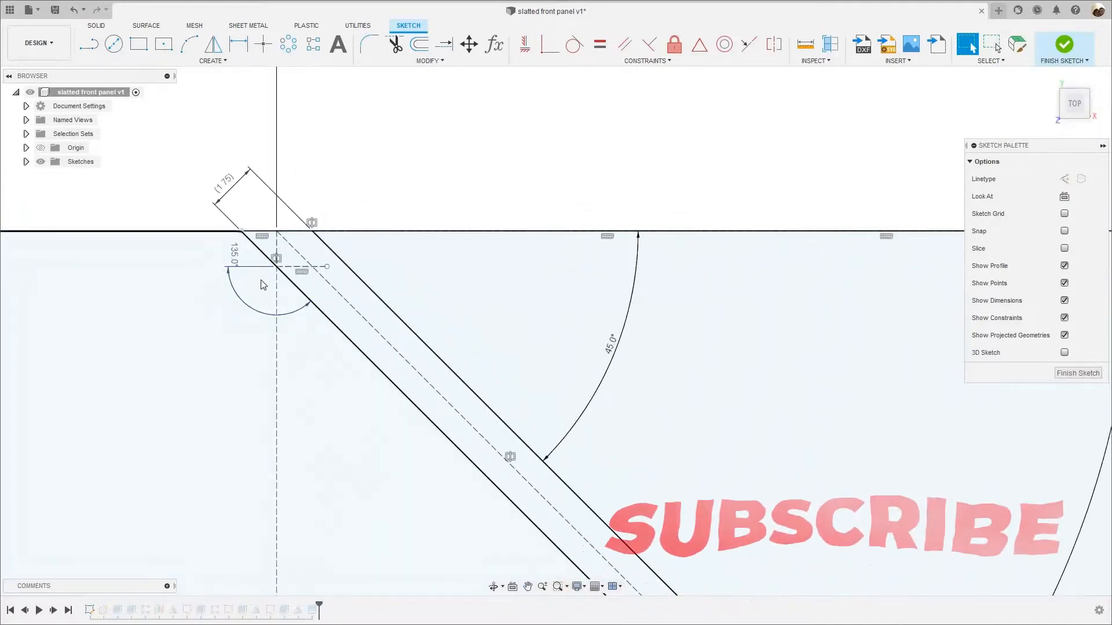
pyautogui.moveTo(266, 305); pyautogui.dragTo(243, 265, button='middle')
pyautogui.scroll(-1, 243, 266)
pyautogui.scroll(-1, 216, 251)
pyautogui.scroll(-1, 216, 249)
pyautogui.moveTo(700, 297)
pyautogui.mouseDown(button='middle')
pyautogui.moveTo(645, 238)
pyautogui.moveTo(570, 237)
pyautogui.mouseUp(button='middle')
pyautogui.scroll(-2, 570, 238)
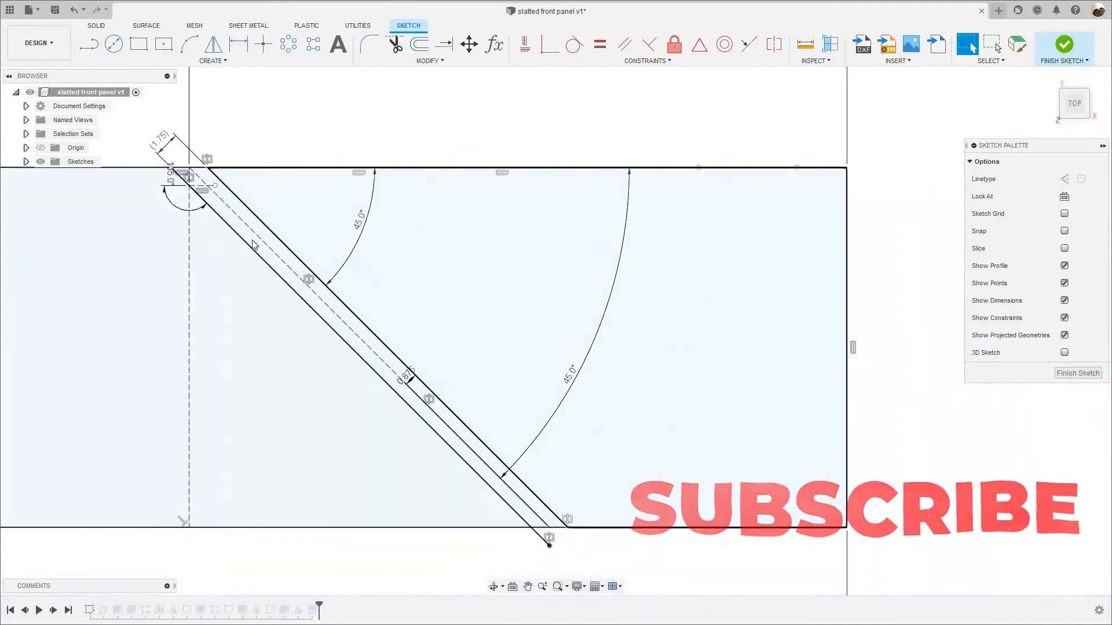
# - Finish the panel sketch and return to the solid model
pyautogui.scroll(-4, 428, 192)
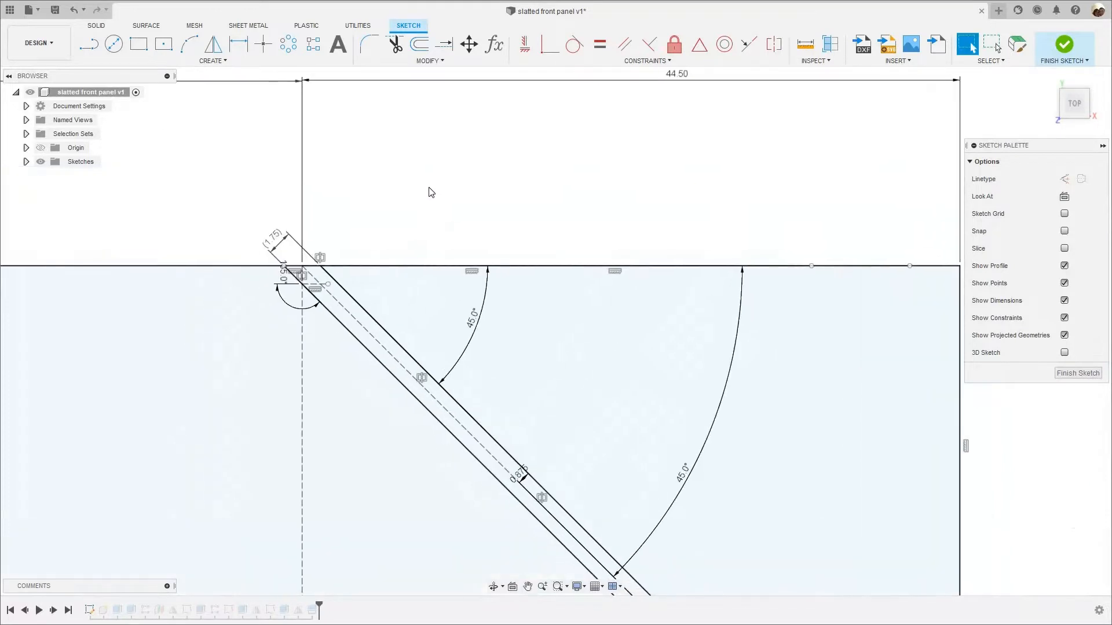
pyautogui.scroll(-4, 434, 186)
pyautogui.moveTo(435, 186); pyautogui.dragTo(589, 218, button='middle')
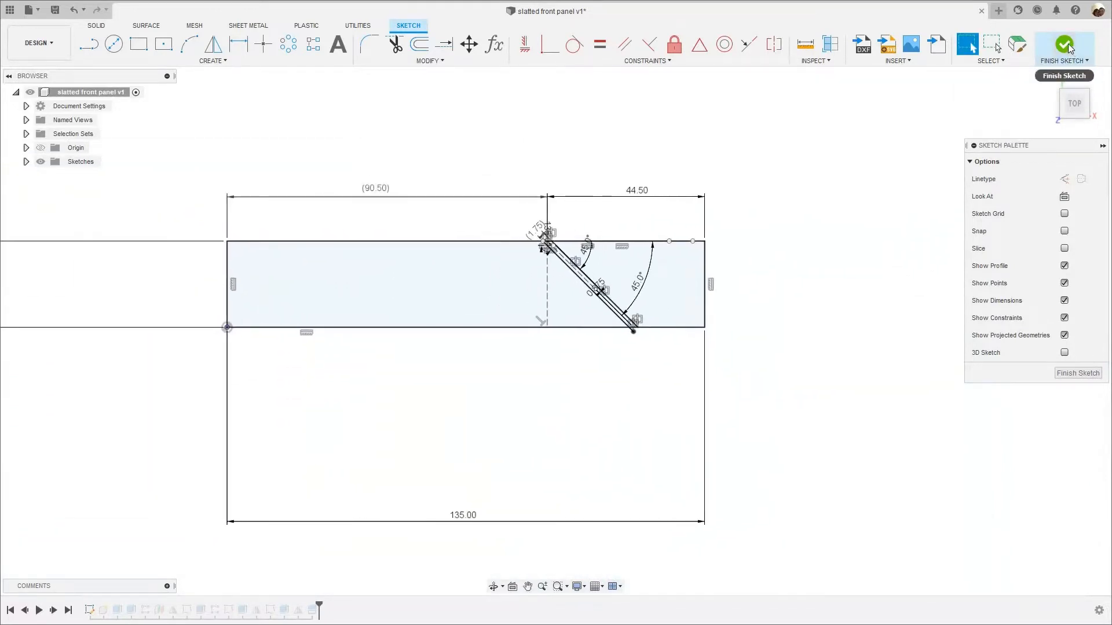
pyautogui.click(1055, 68)
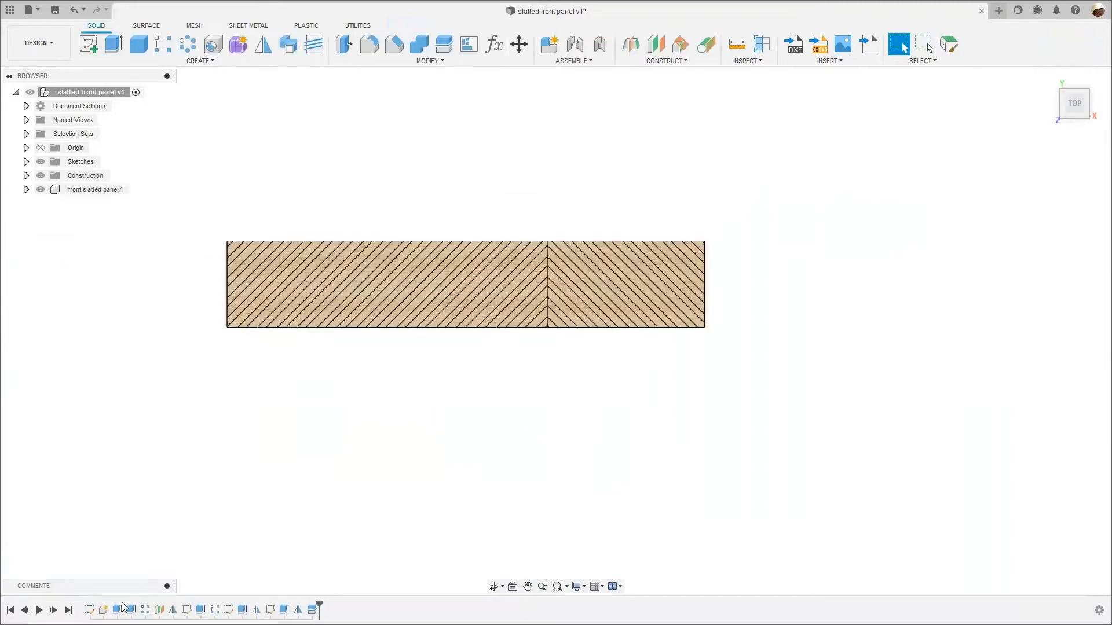
# - Open the first extrusion for editing, examine its profiles and distance from an angled view, and close it without changes
pyautogui.click(117, 610)
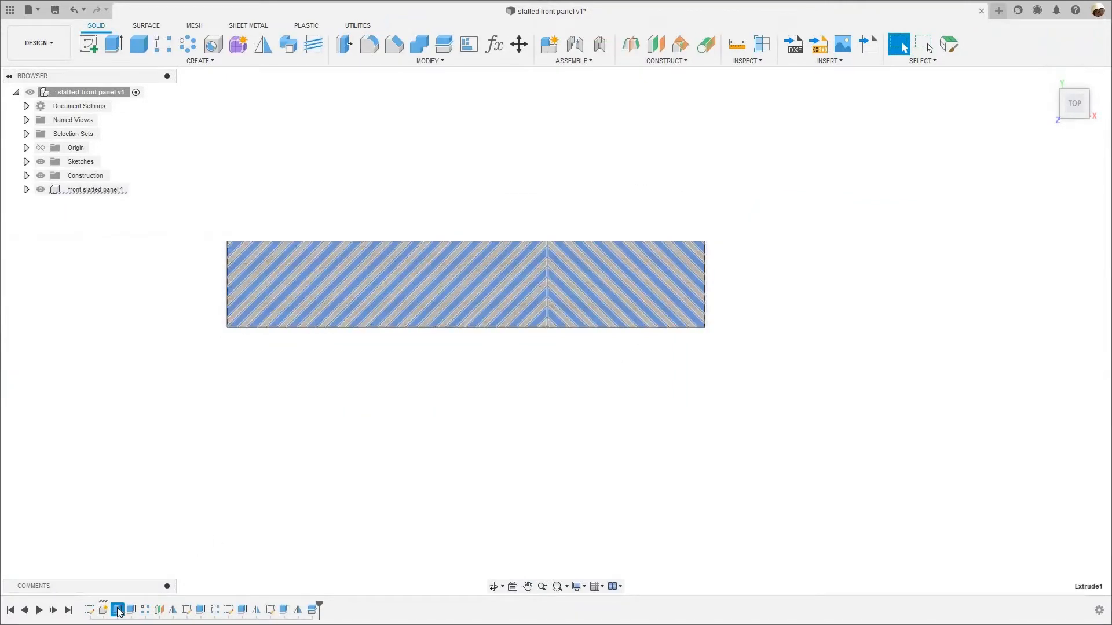
pyautogui.rightClick(117, 611)
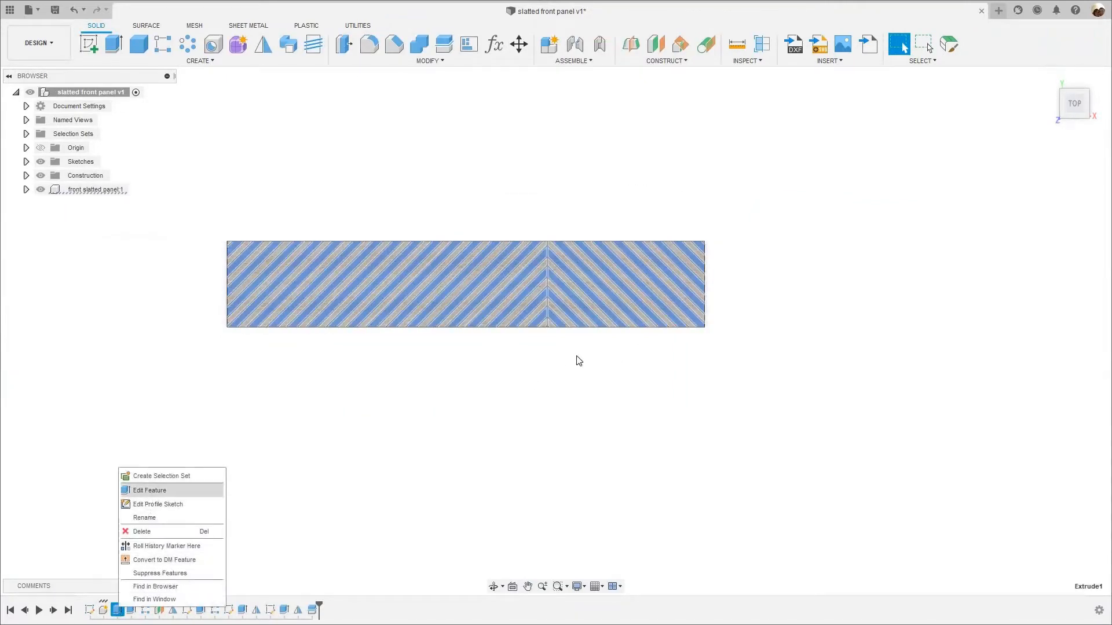
pyautogui.click(601, 362)
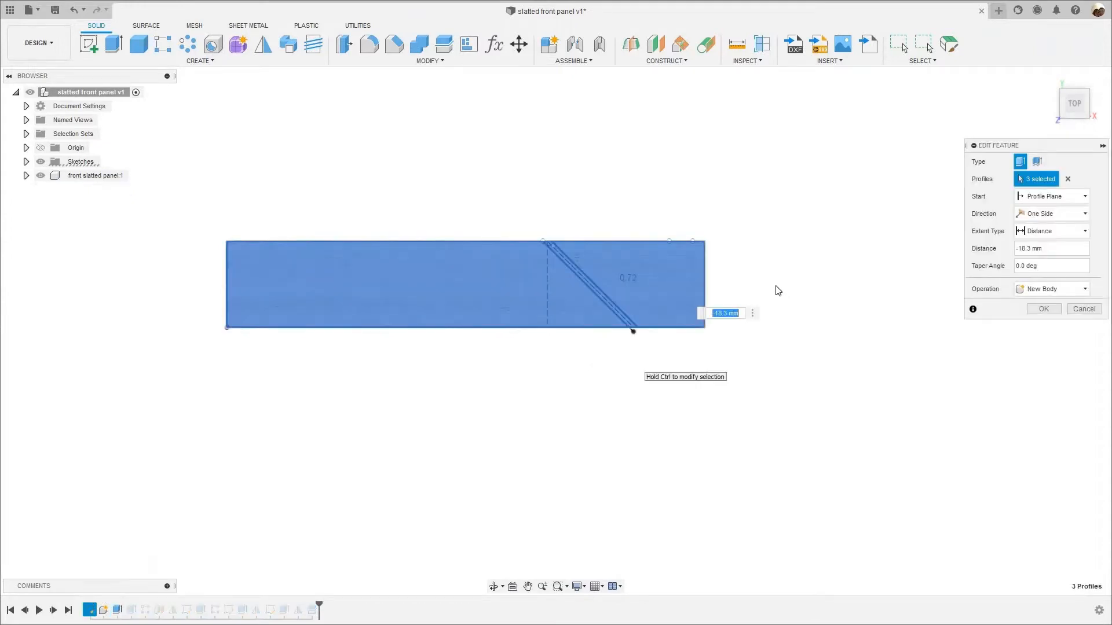
pyautogui.scroll(3, 817, 223)
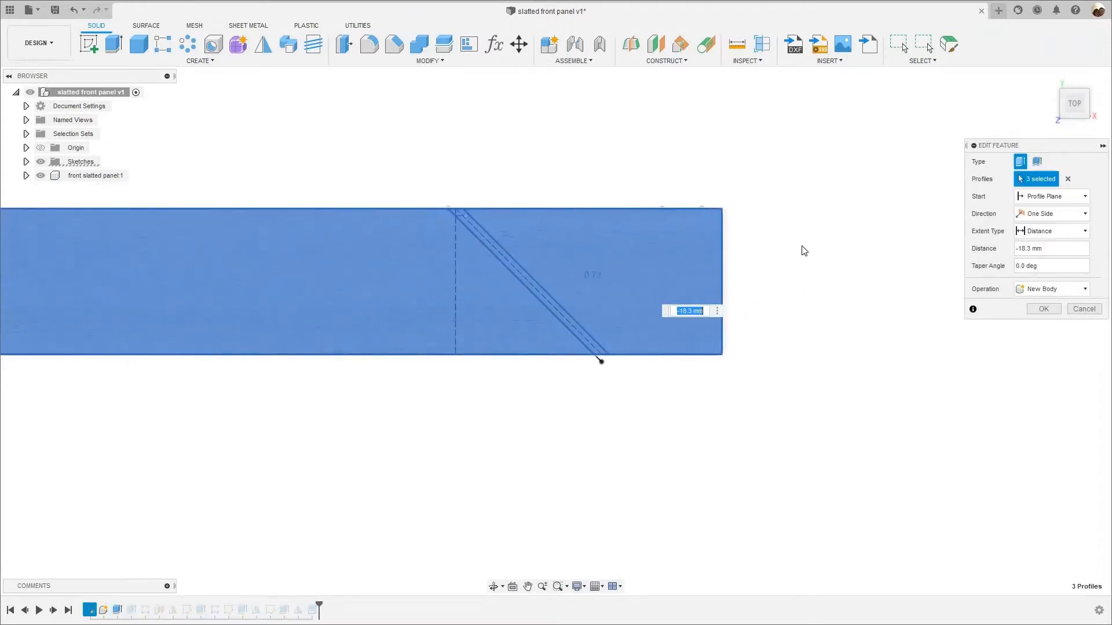
pyautogui.scroll(-3, 807, 243)
pyautogui.scroll(-1, 689, 304)
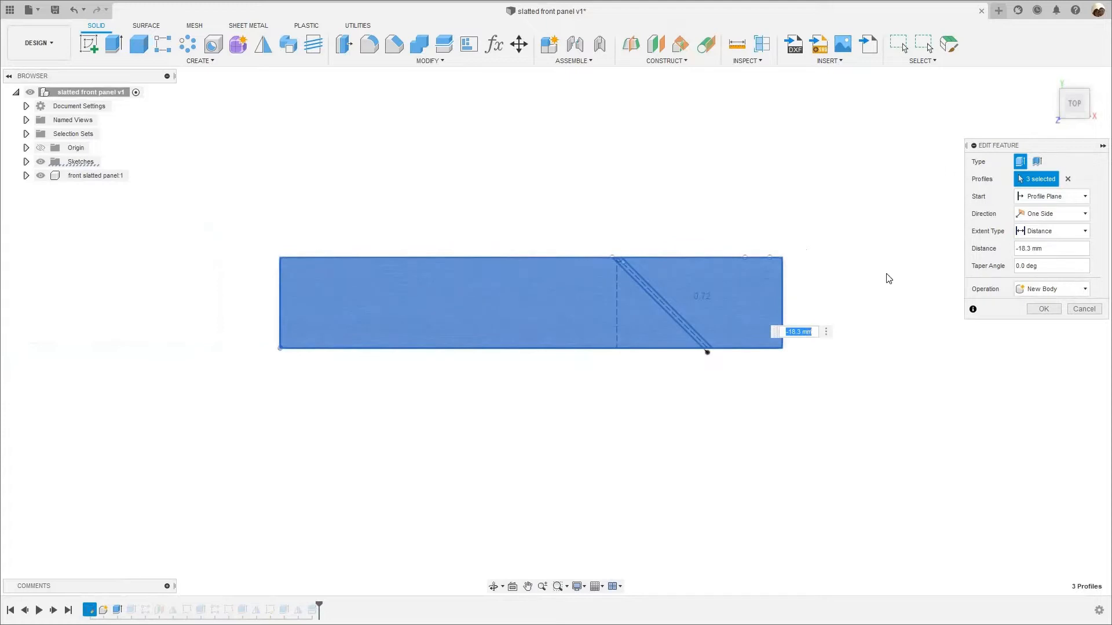
pyautogui.scroll(3, 819, 353)
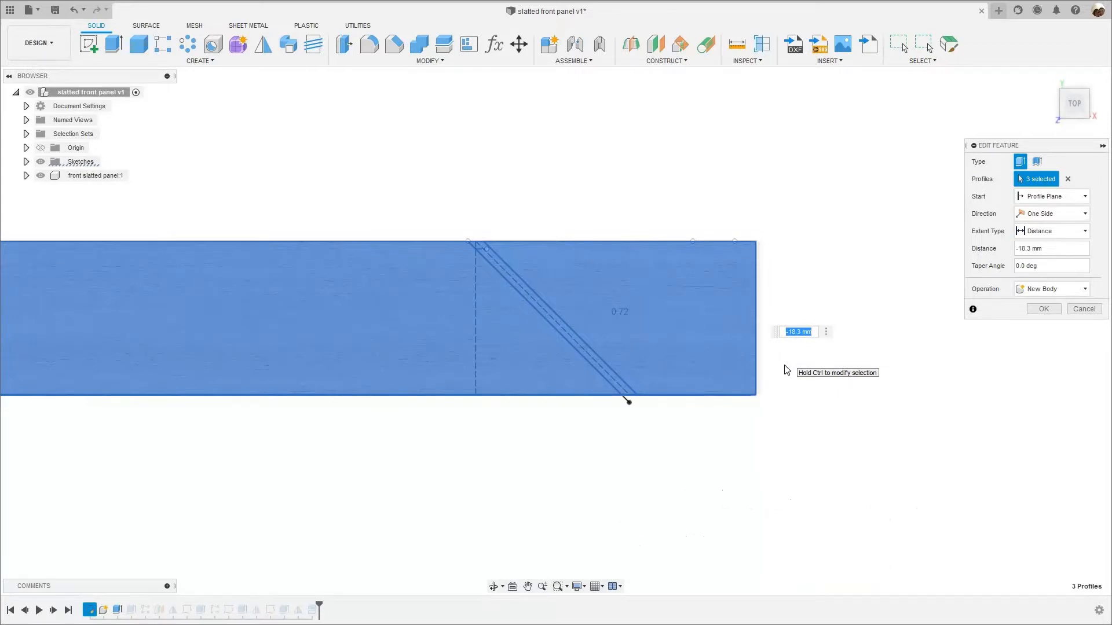
pyautogui.scroll(-2, 789, 367)
pyautogui.keyDown('shift'); pyautogui.moveTo(836, 333); pyautogui.dragTo(761, 326, button='middle'); pyautogui.keyUp('shift')
pyautogui.scroll(1, 760, 326)
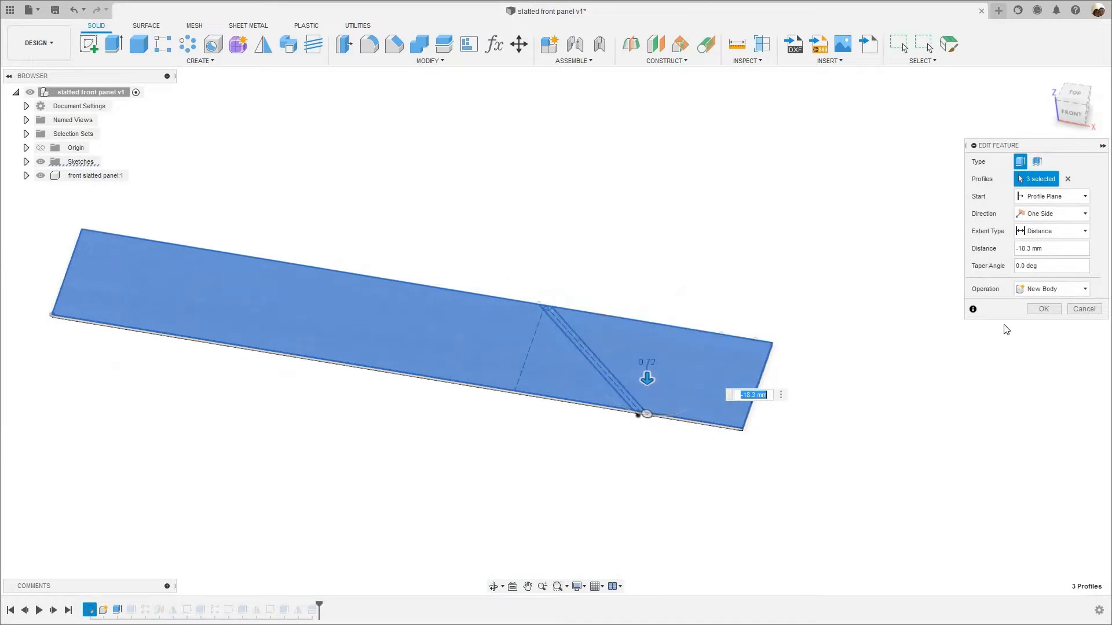
pyautogui.click(1084, 309)
pyautogui.scroll(-1, 828, 442)
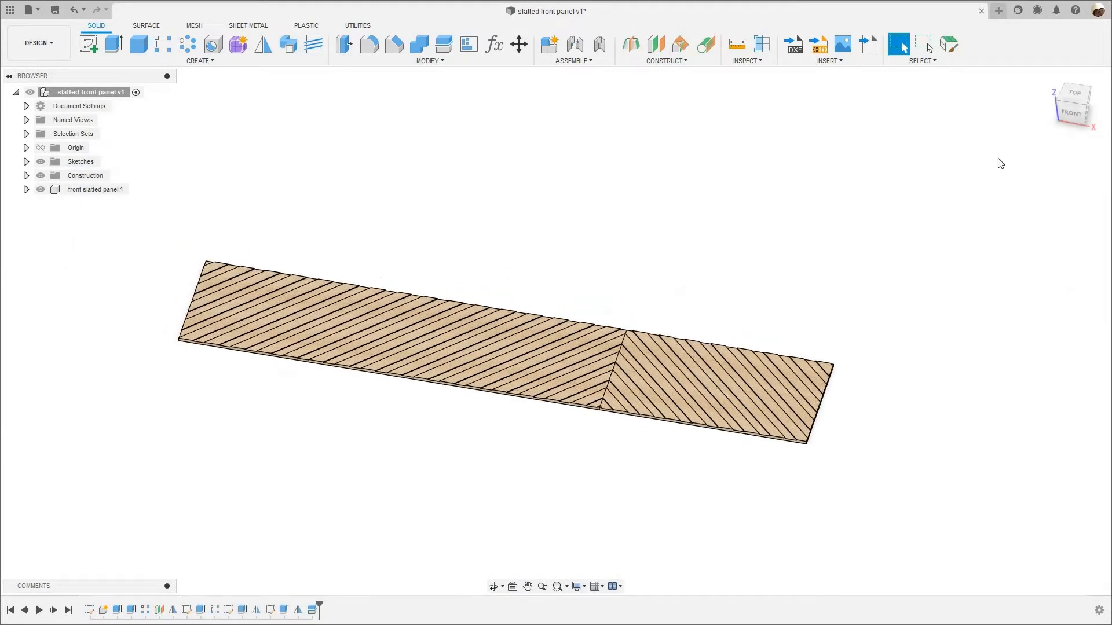
# - Open the second extrusion for editing, examine the diagonal slat's cut profile and depth at the panel edge, and close it without changes
pyautogui.click(1072, 94)
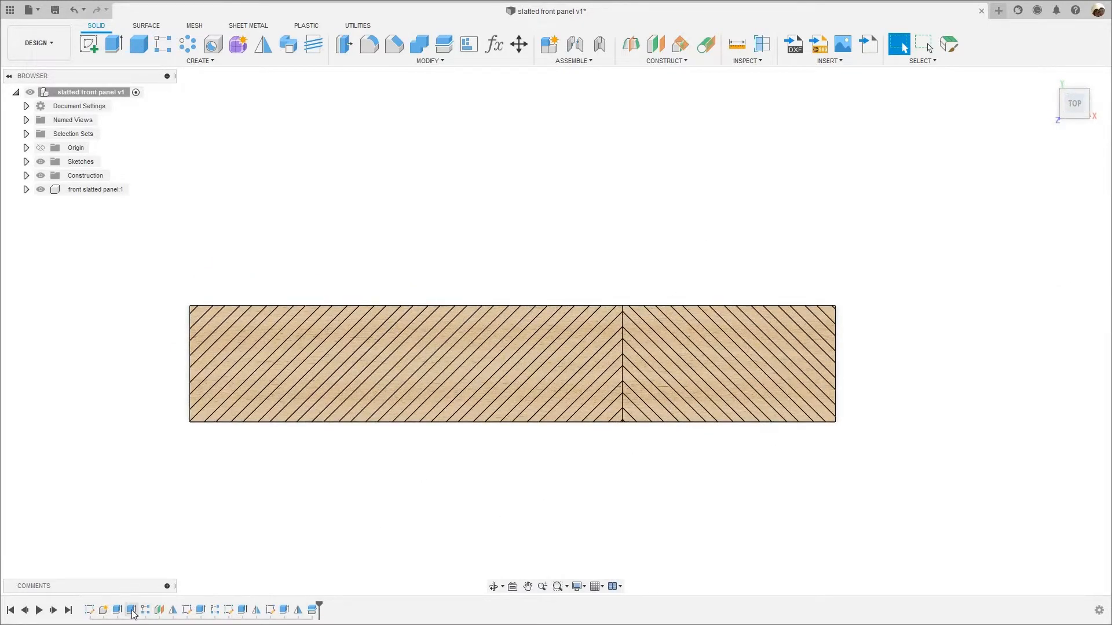
pyautogui.click(131, 611)
pyautogui.rightClick(132, 611)
pyautogui.click(177, 492)
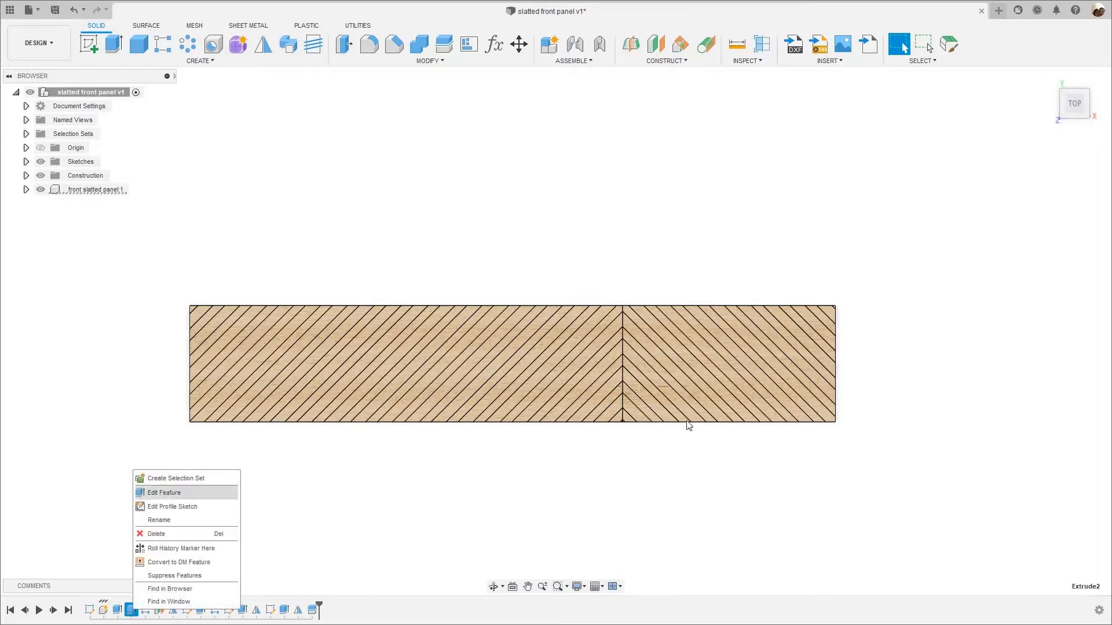
pyautogui.scroll(5, 765, 410)
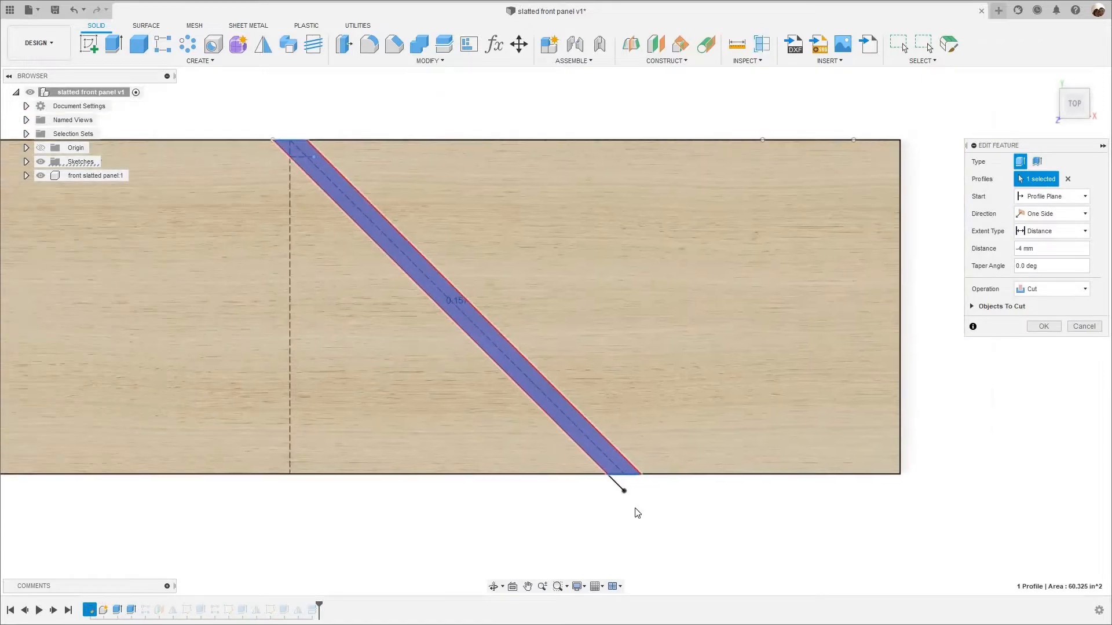
pyautogui.keyDown('shift'); pyautogui.moveTo(616, 484); pyautogui.dragTo(581, 438, button='middle'); pyautogui.keyUp('shift')
pyautogui.scroll(3, 577, 442)
pyautogui.scroll(-3, 568, 453)
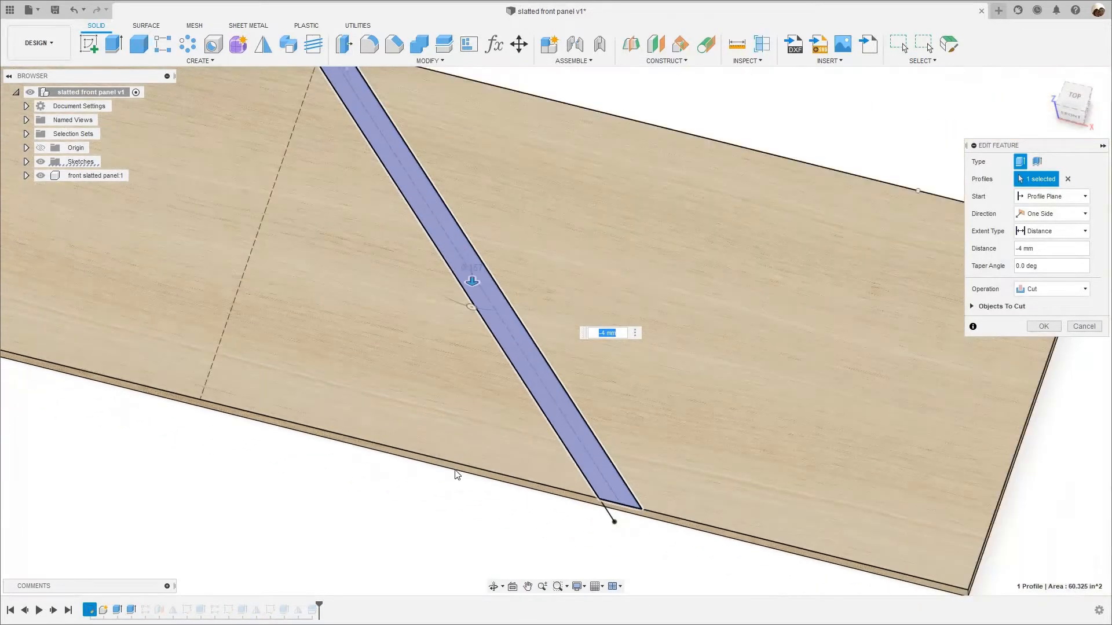
pyautogui.scroll(-3, 418, 506)
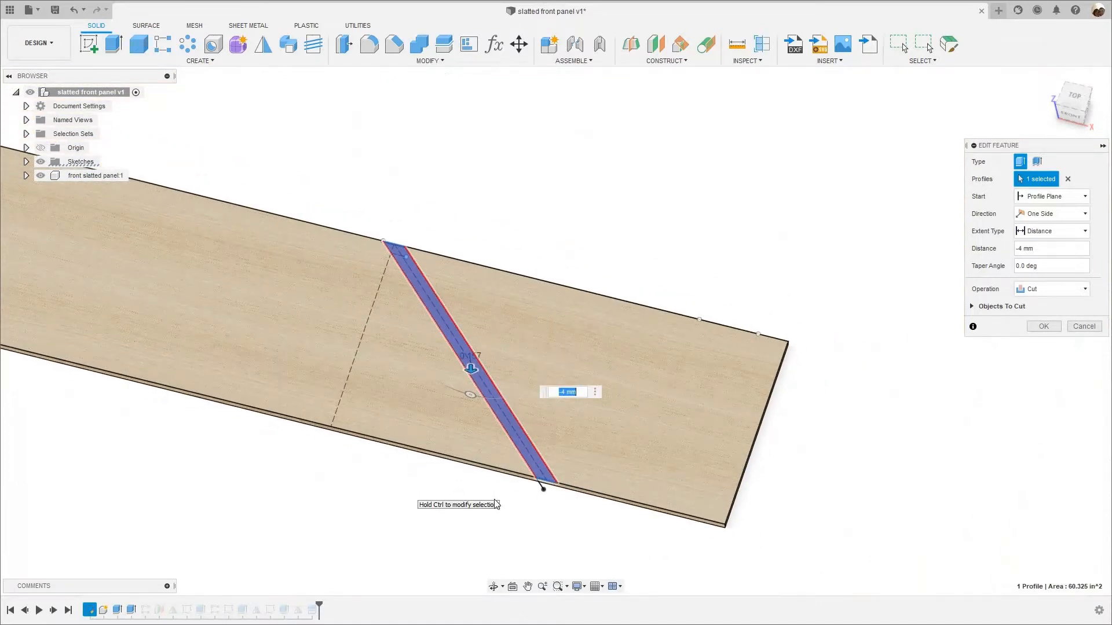
pyautogui.scroll(5, 608, 503)
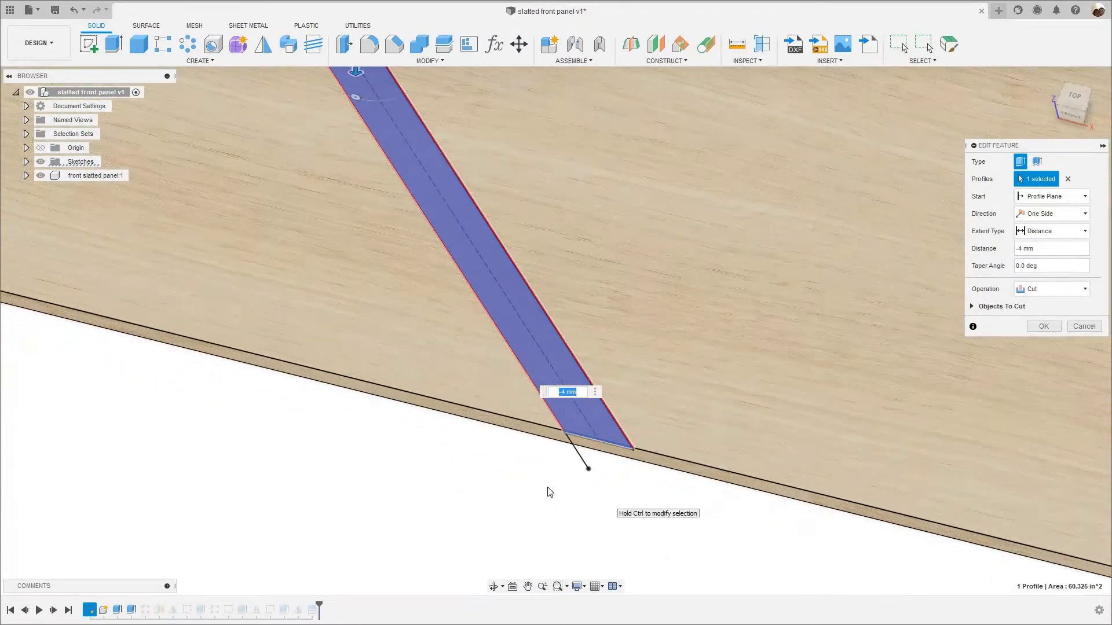
pyautogui.scroll(3, 550, 494)
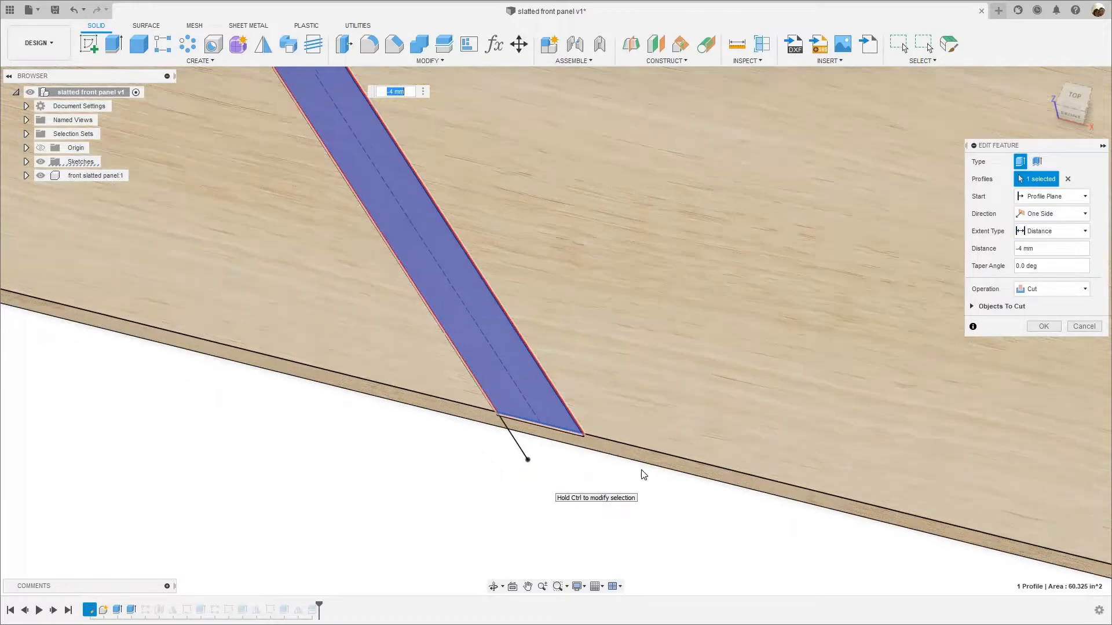
pyautogui.scroll(-6, 644, 473)
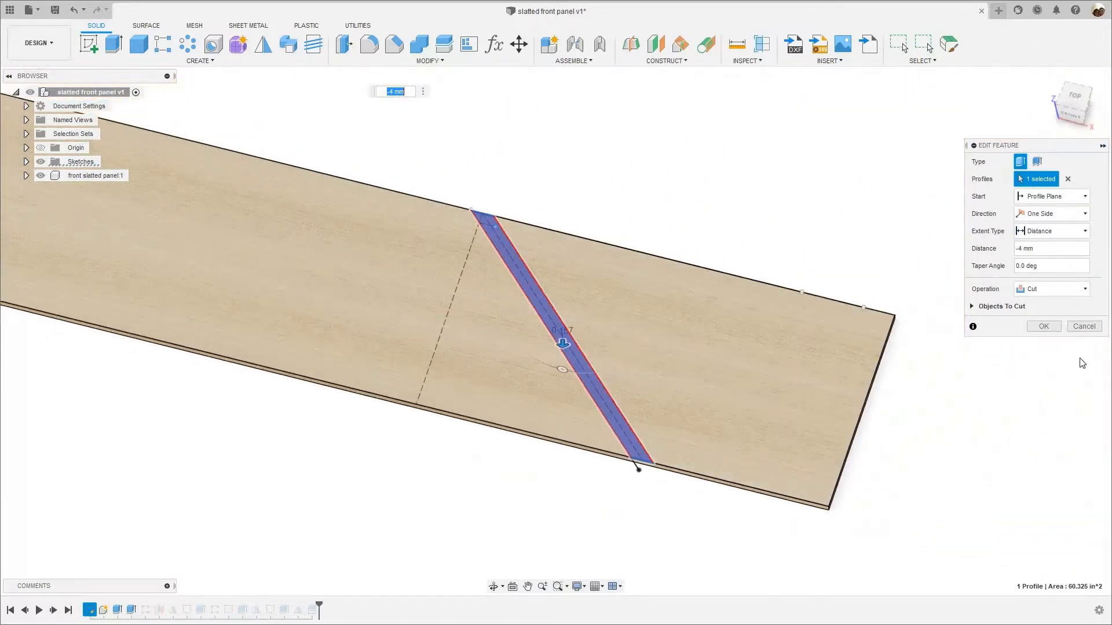
pyautogui.click(1092, 327)
# - Open the rectangular pattern for editing and examine the diagonal groove faces it repeats towards the panel's short end
pyautogui.click(144, 612)
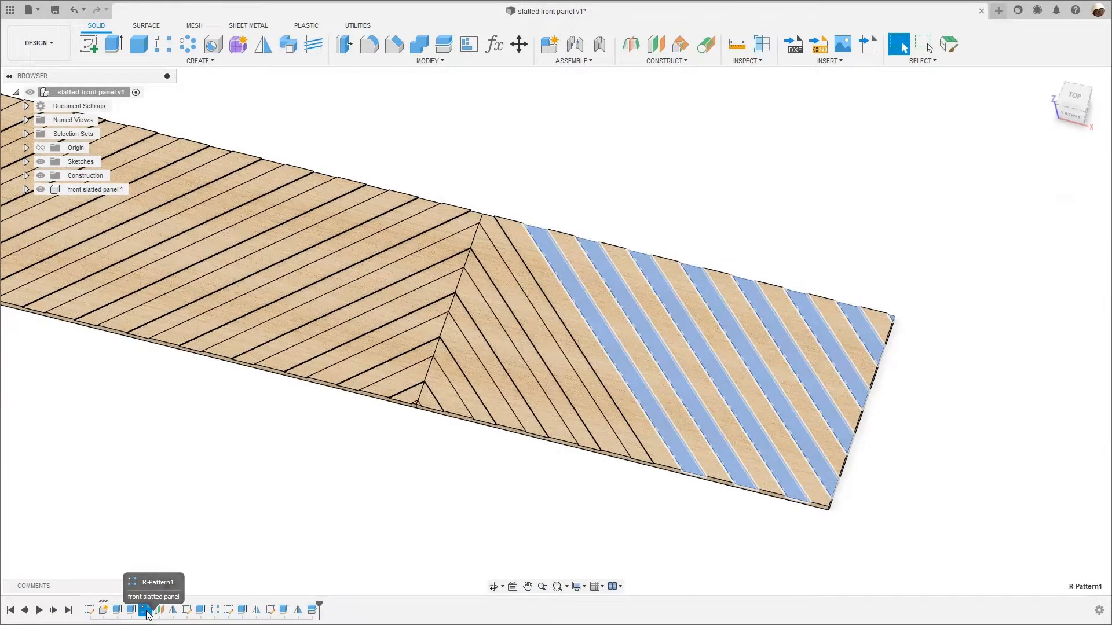
pyautogui.rightClick(146, 612)
pyautogui.click(176, 508)
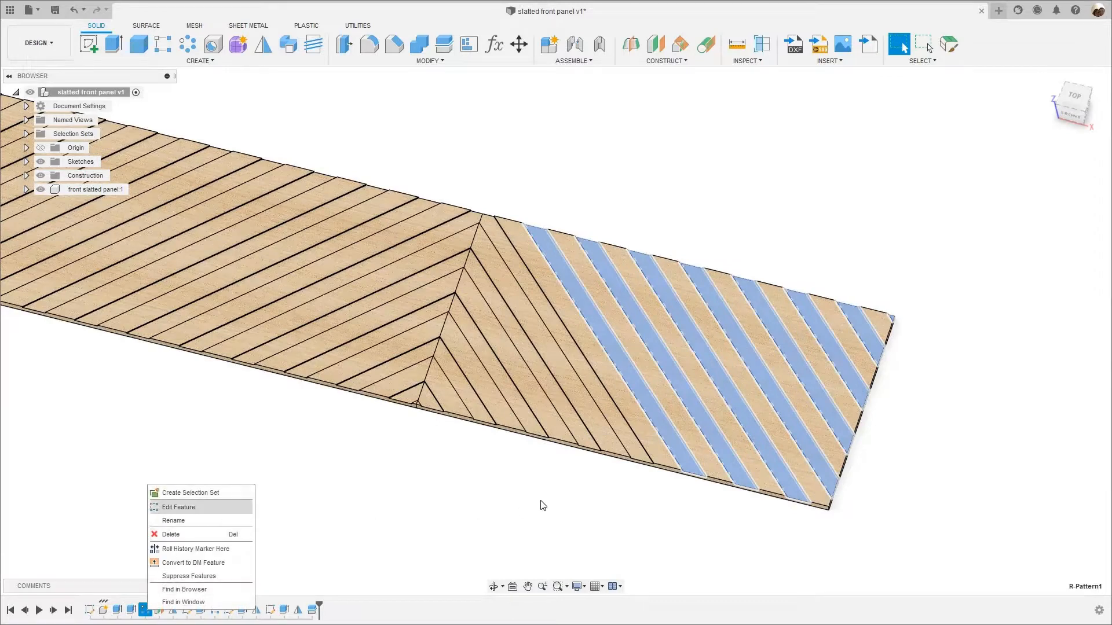
pyautogui.click(1075, 96)
pyautogui.moveTo(673, 442); pyautogui.dragTo(538, 438, button='middle')
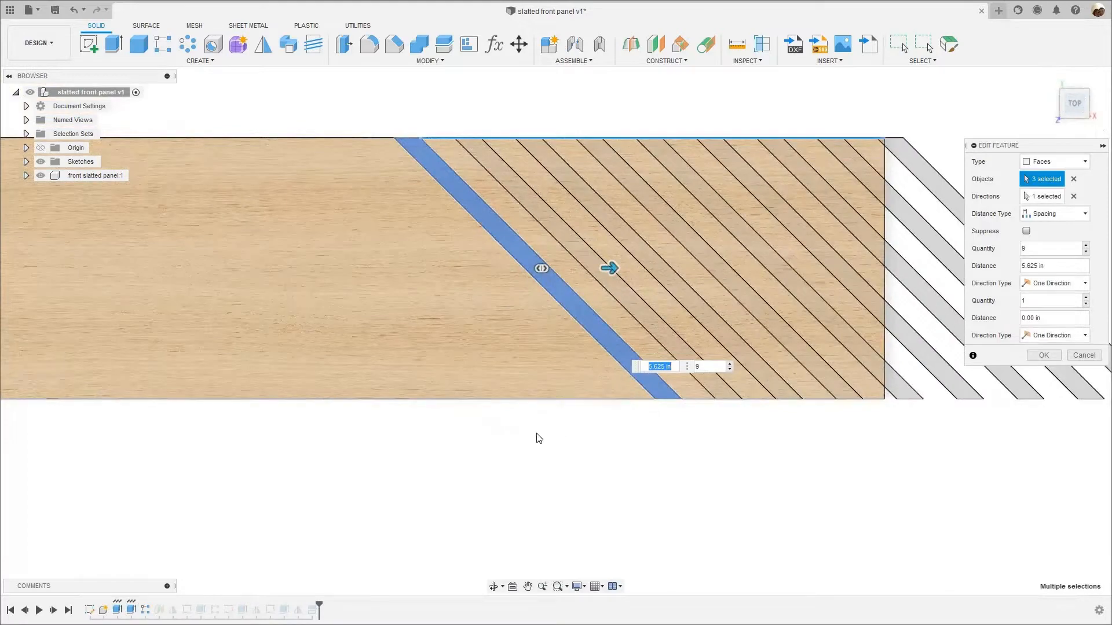
pyautogui.scroll(2, 539, 437)
pyautogui.keyDown('shift'); pyautogui.moveTo(498, 356); pyautogui.dragTo(518, 418, button='middle'); pyautogui.keyUp('shift')
pyautogui.scroll(-7, 509, 433)
# - Examine the pattern's direction edge, quantity and spacing in the top view, and close the pattern without changes
pyautogui.moveTo(1073, 91); pyautogui.dragTo(1074, 106)
pyautogui.click(1074, 101)
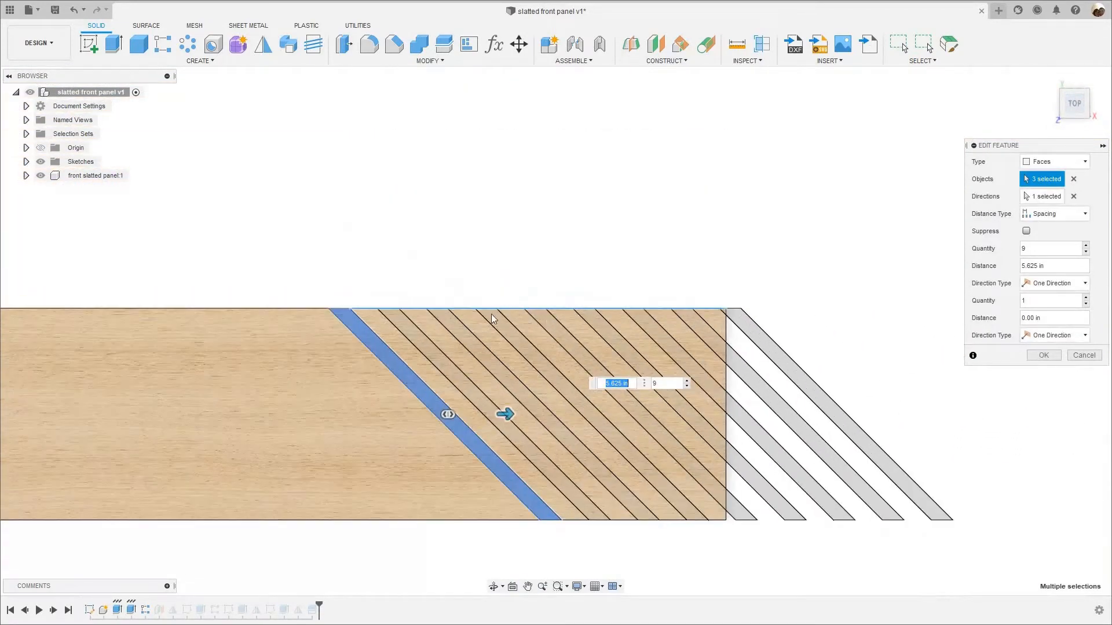
pyautogui.scroll(3, 521, 319)
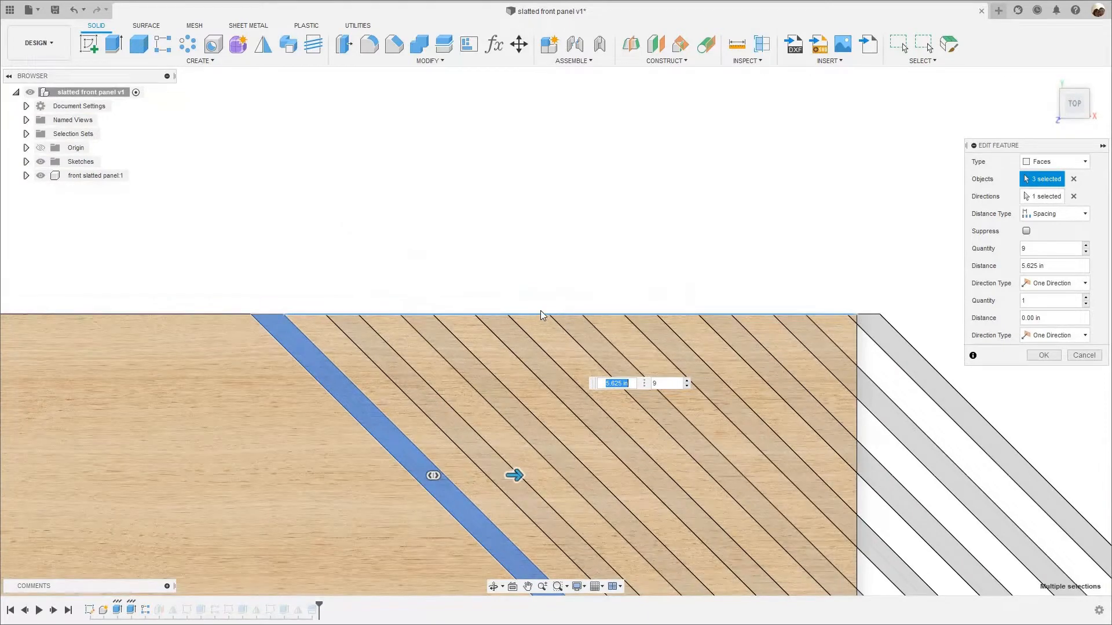
pyautogui.scroll(-2, 899, 225)
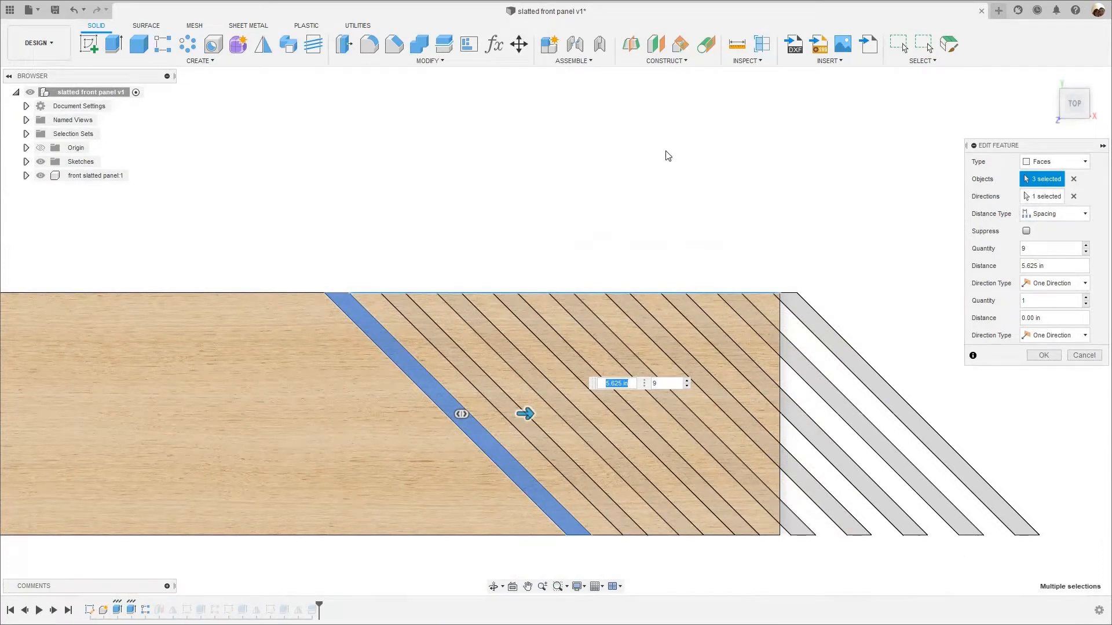
pyautogui.scroll(-2, 1009, 262)
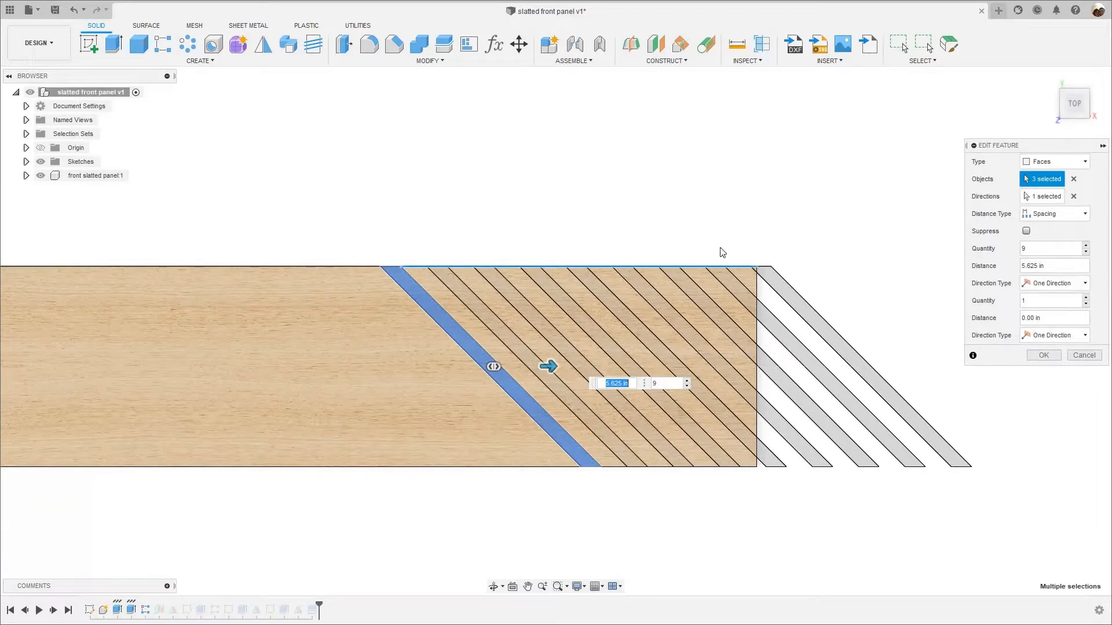
pyautogui.click(1083, 356)
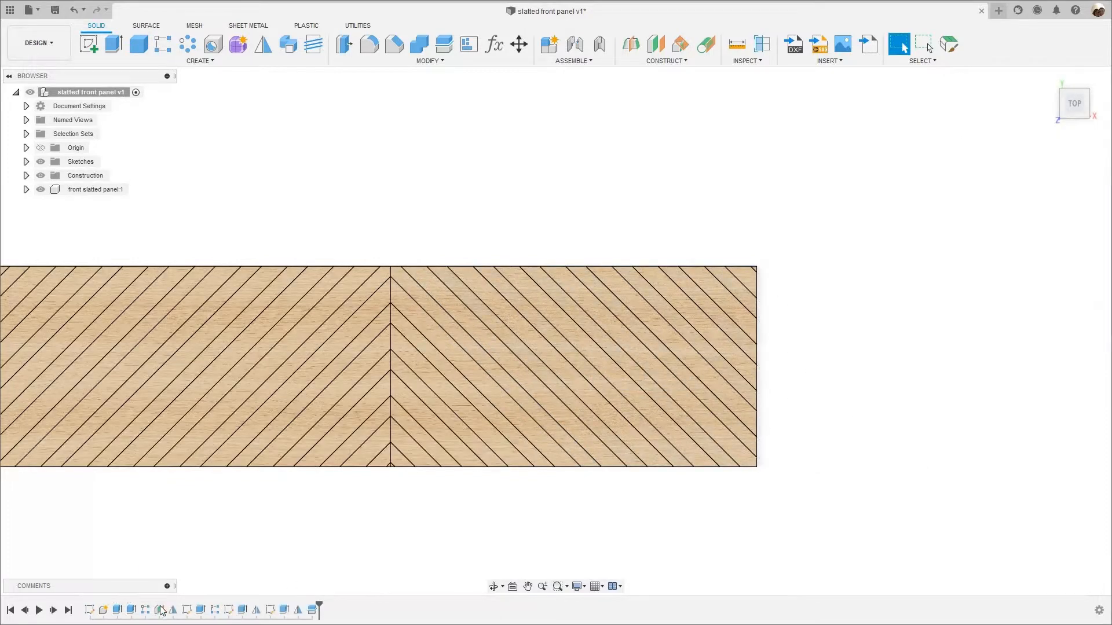
# - Open the offset construction plane for editing and examine the panel end face it is offset from
pyautogui.rightClick(160, 613)
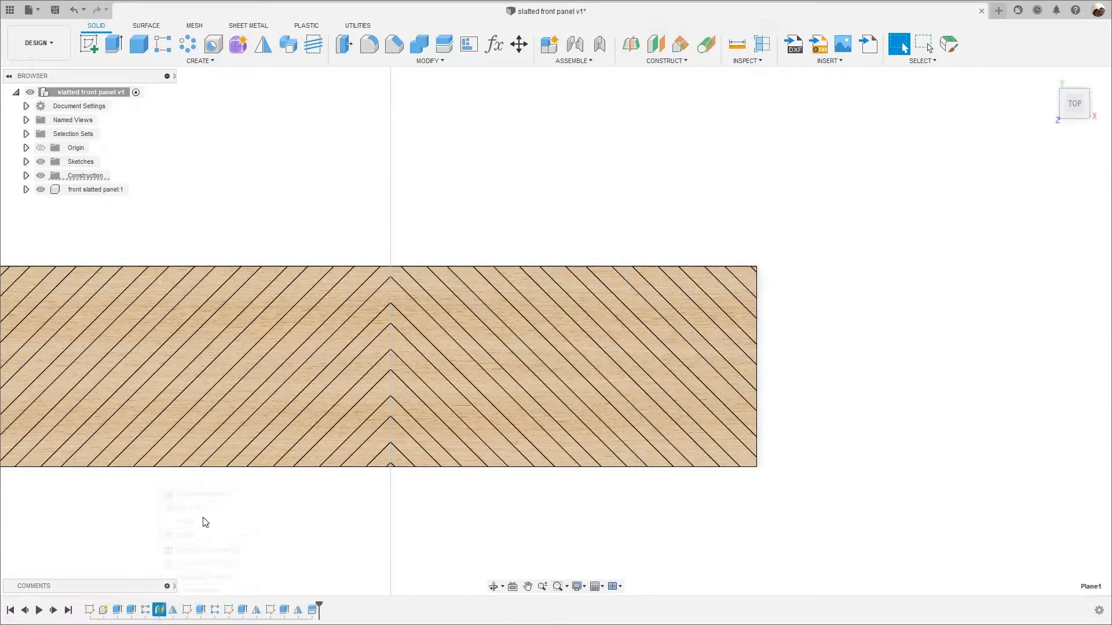
pyautogui.click(205, 509)
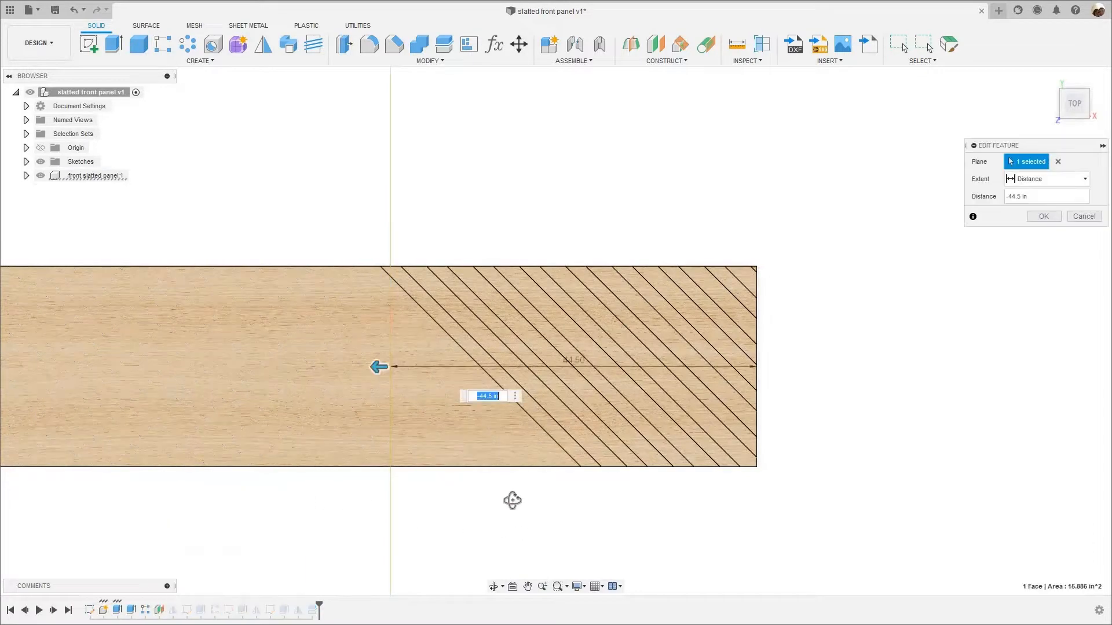
pyautogui.keyDown('shift'); pyautogui.moveTo(882, 407); pyautogui.dragTo(929, 401, button='middle'); pyautogui.keyUp('shift')
pyautogui.moveTo(776, 374); pyautogui.dragTo(701, 326, button='middle')
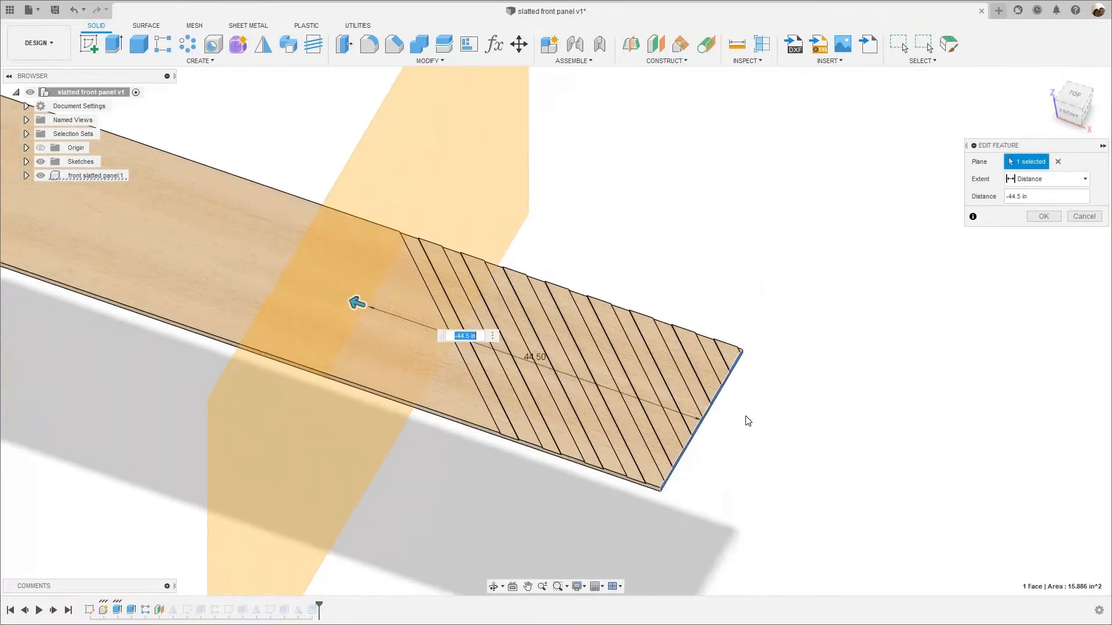
pyautogui.scroll(3, 701, 433)
pyautogui.keyDown('shift'); pyautogui.moveTo(699, 429); pyautogui.dragTo(710, 376, button='middle'); pyautogui.keyUp('shift')
pyautogui.scroll(6, 727, 365)
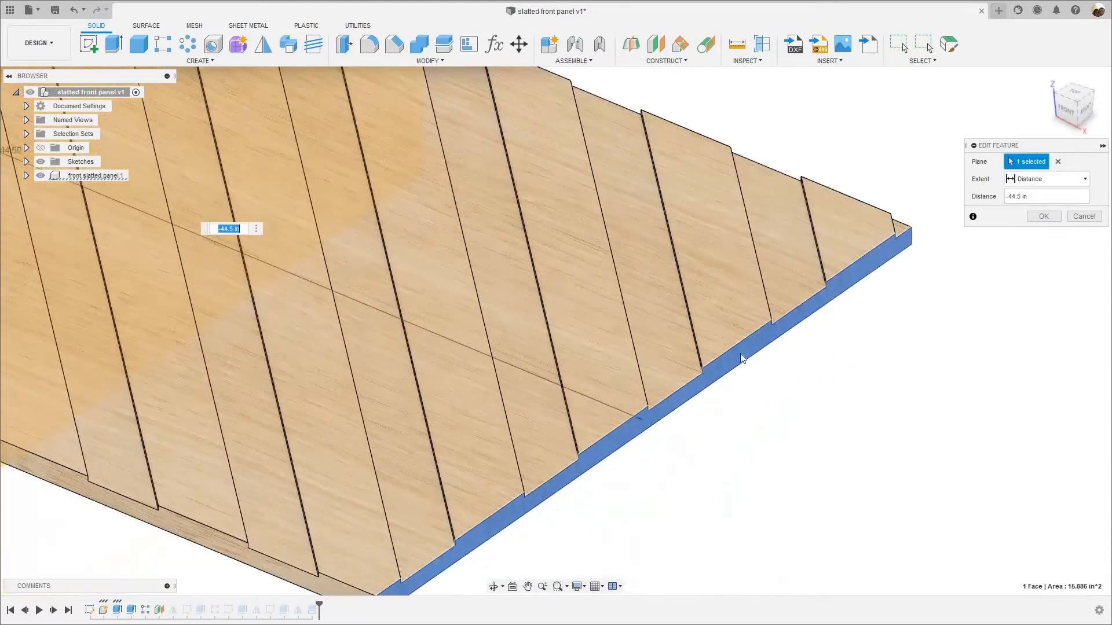
pyautogui.scroll(-5, 737, 372)
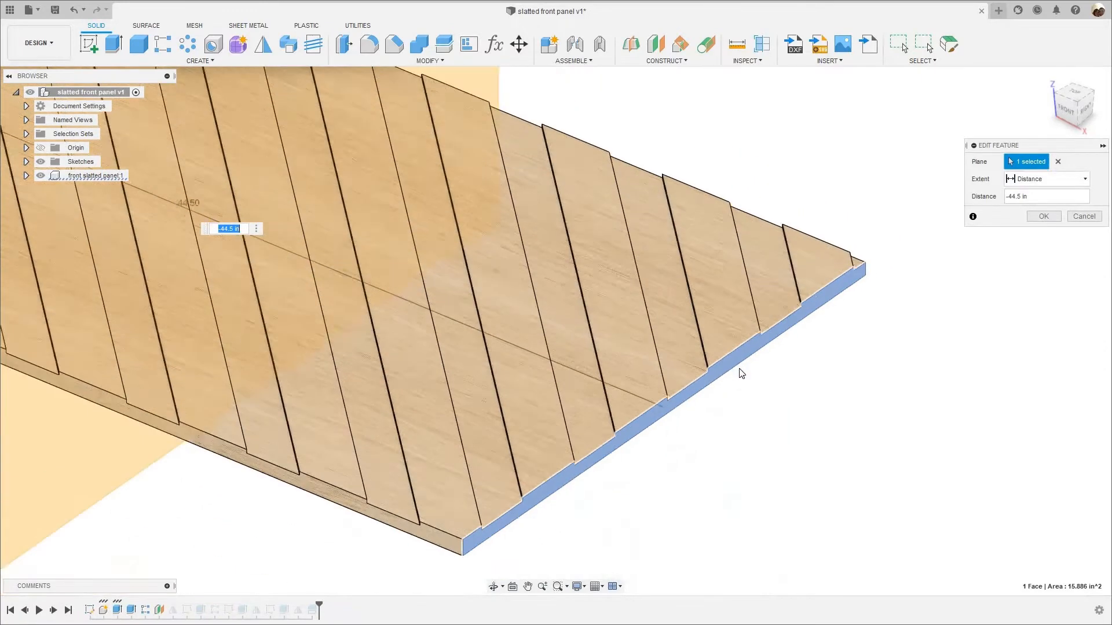
pyautogui.scroll(-3, 766, 409)
pyautogui.scroll(-2, 886, 355)
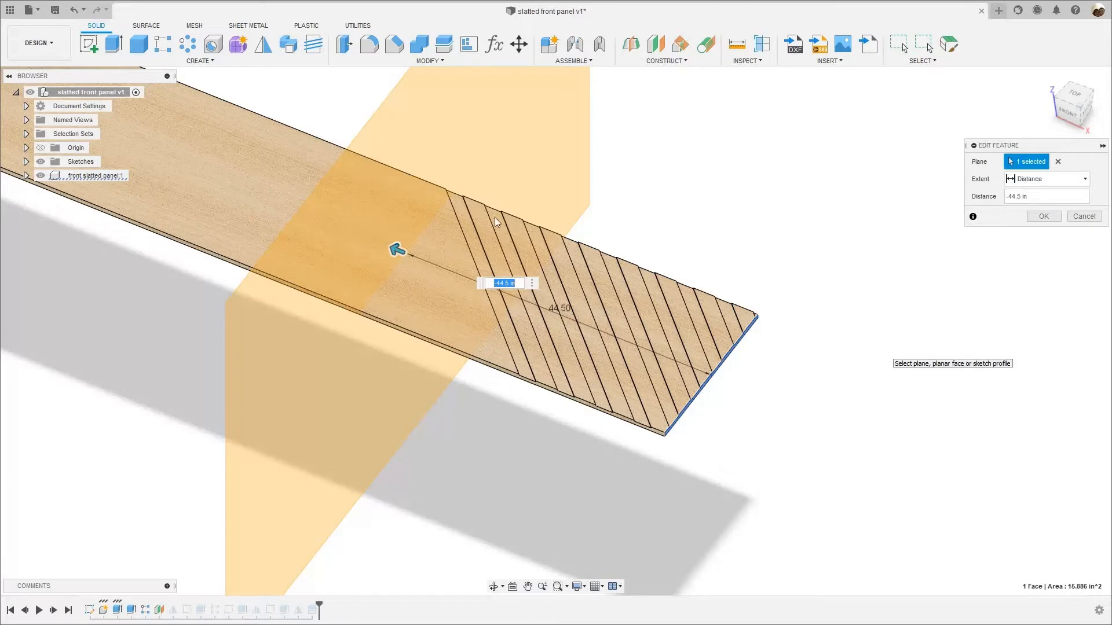
# - Examine where the offset plane crosses the panel relative to the first diagonal slat, and close the plane without changes
pyautogui.scroll(-4, 779, 212)
pyautogui.moveTo(570, 176); pyautogui.dragTo(514, 244, button='middle')
pyautogui.scroll(3, 555, 196)
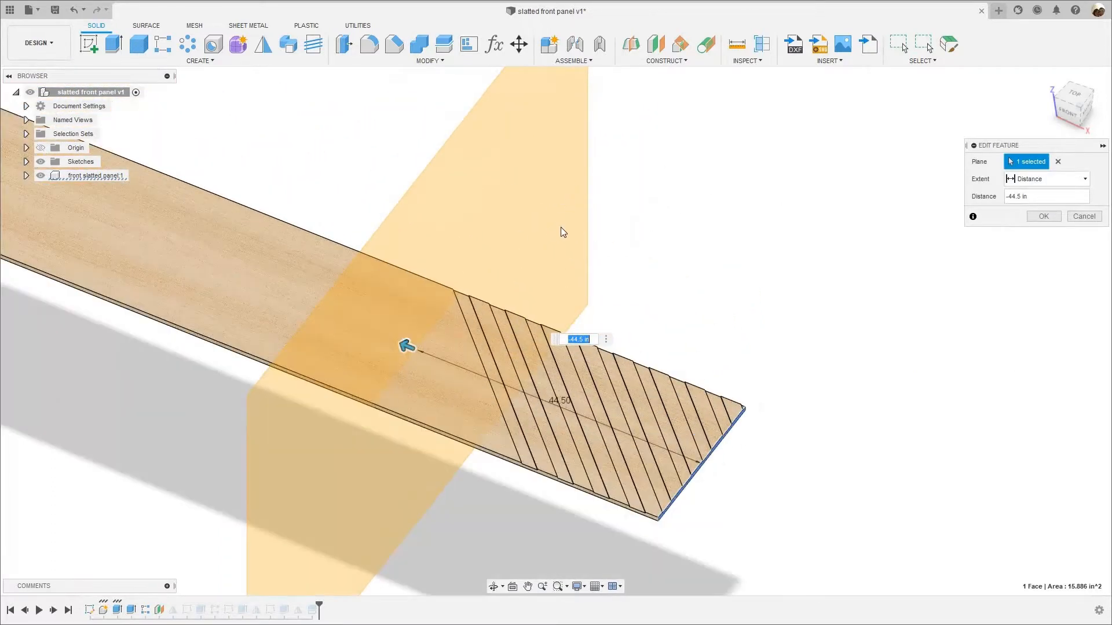
pyautogui.scroll(-1, 554, 383)
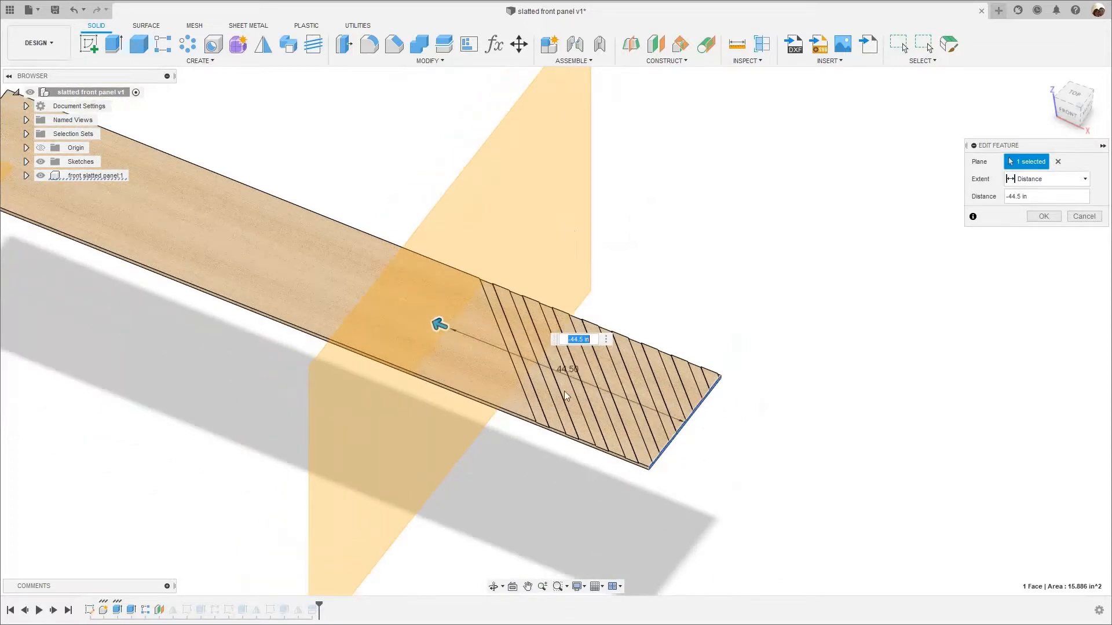
pyautogui.scroll(2, 557, 397)
pyautogui.scroll(3, 579, 430)
pyautogui.scroll(-1, 556, 435)
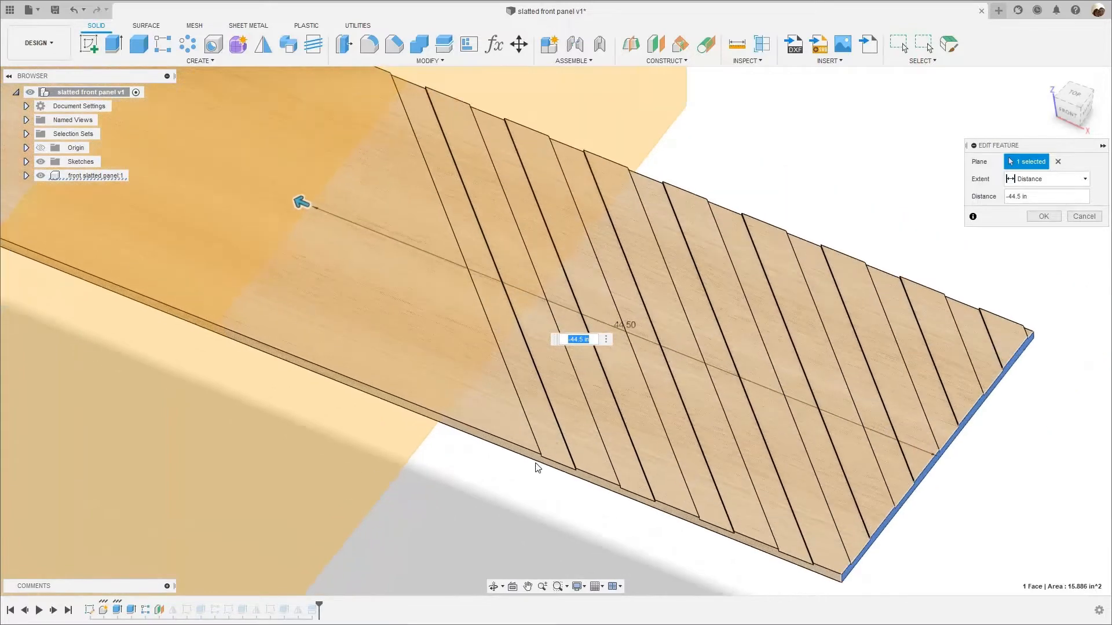
pyautogui.scroll(3, 559, 442)
pyautogui.scroll(-5, 165, 225)
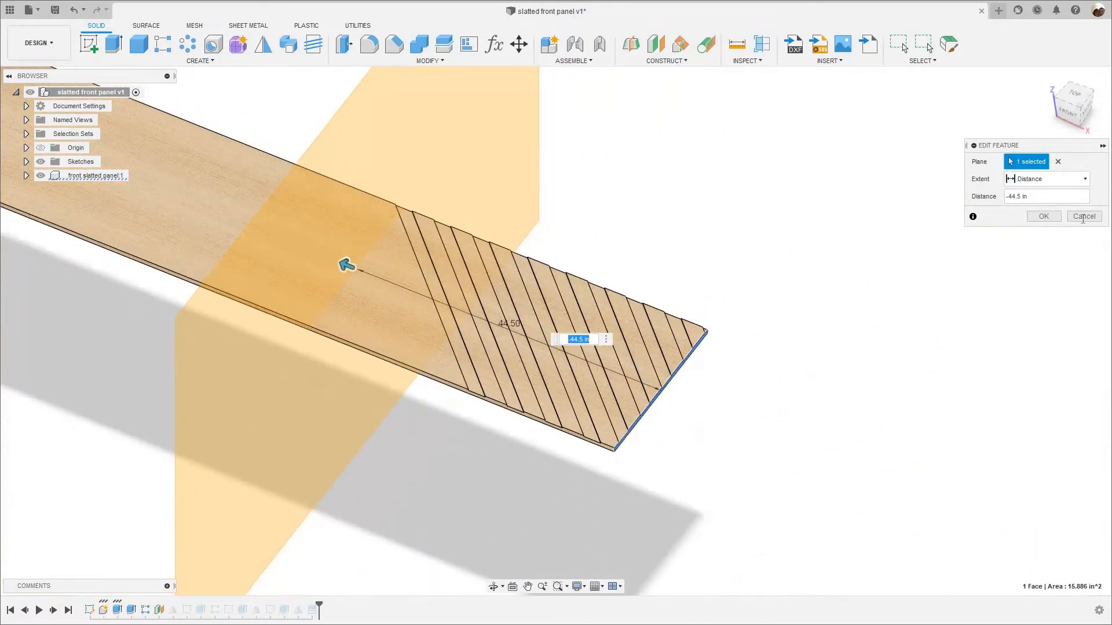
pyautogui.press('Return')
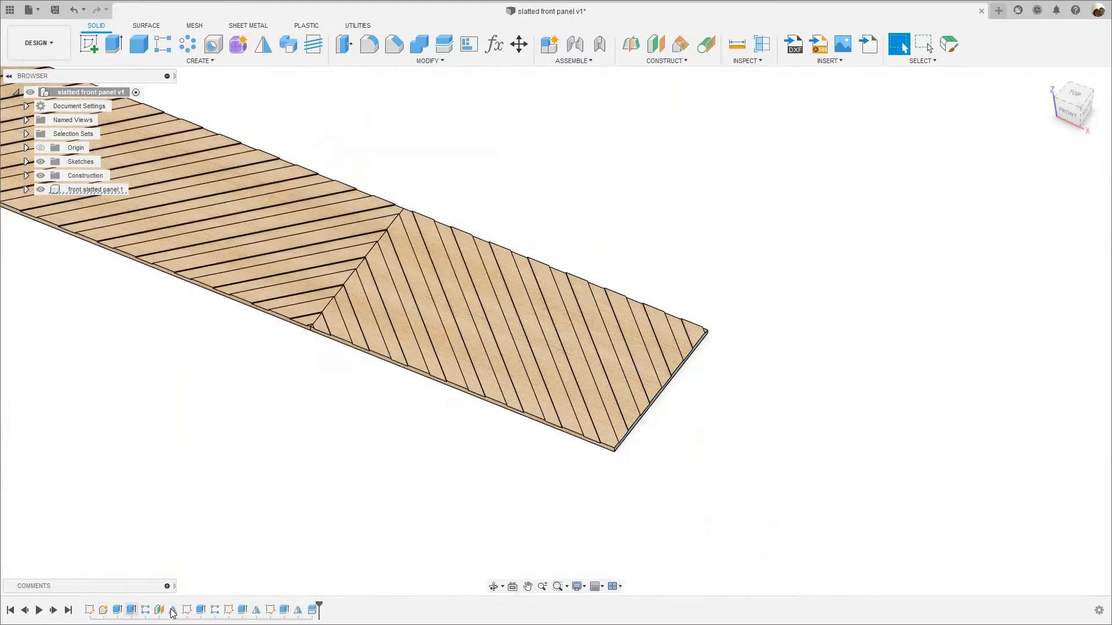
# - Open the first mirror feature for editing, examine its selected slat faces and mirror plane, and close it without changes
pyautogui.rightClick(172, 610)
pyautogui.click(205, 505)
pyautogui.scroll(5, 441, 399)
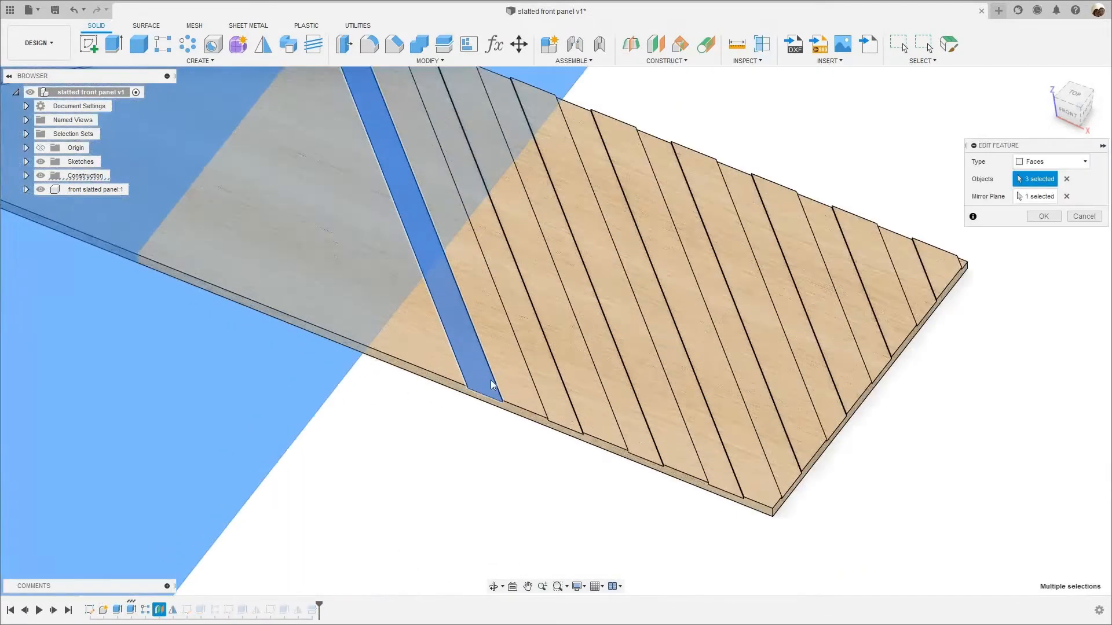
pyautogui.scroll(-6, 489, 378)
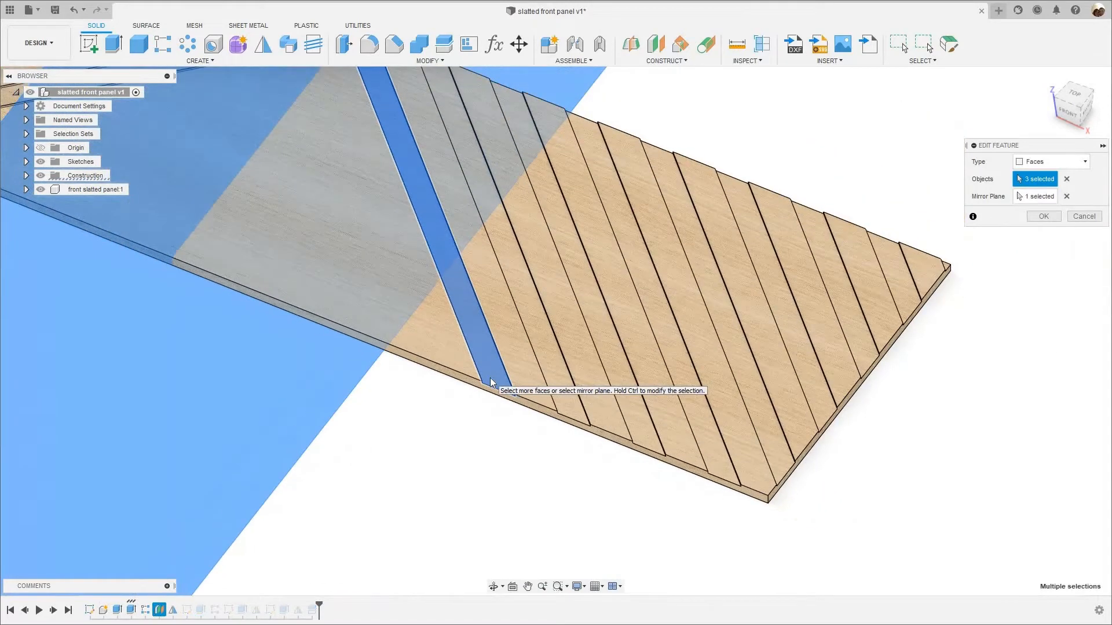
pyautogui.scroll(-2, 504, 198)
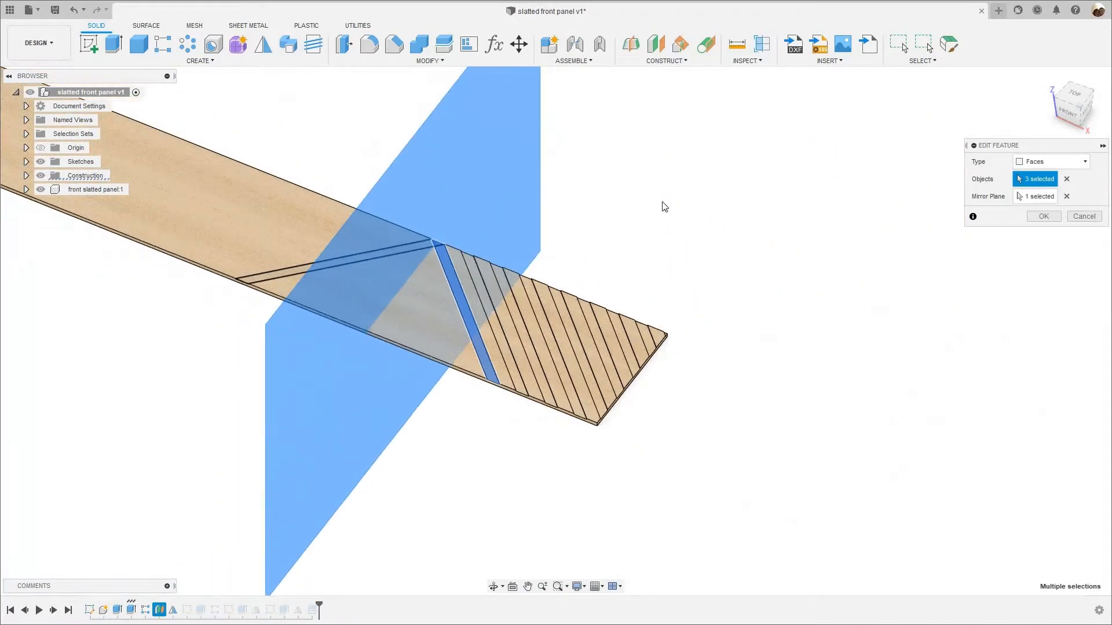
pyautogui.click(1083, 216)
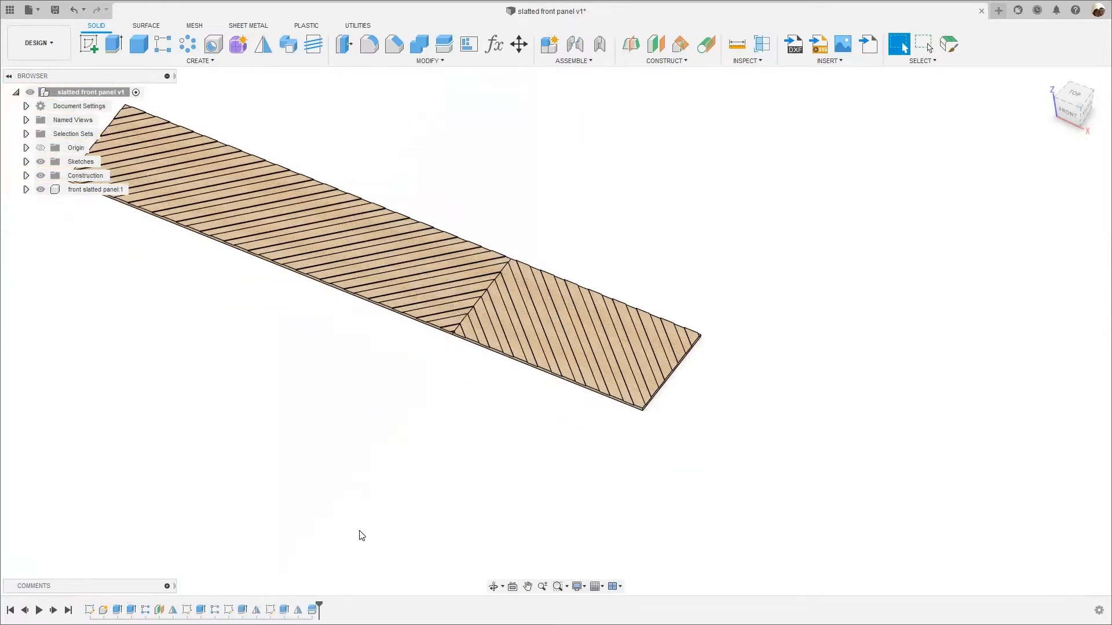
# - Open the second slat sketch for editing and examine the spacing dimension between its diagonal lines and the neighbouring mirrored slat
pyautogui.rightClick(187, 612)
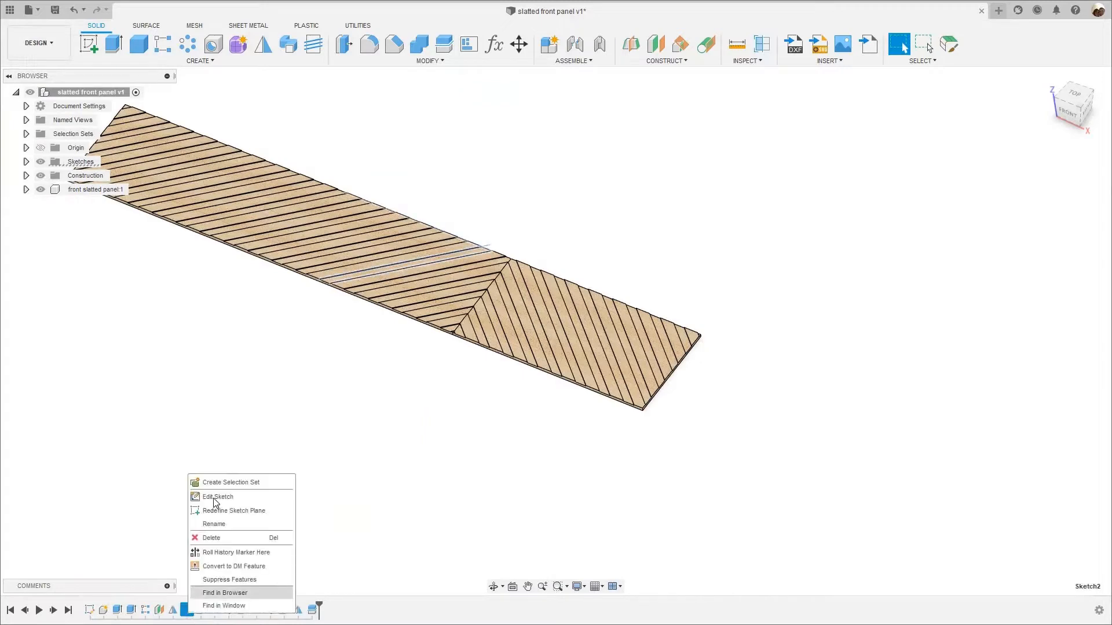
pyautogui.click(215, 497)
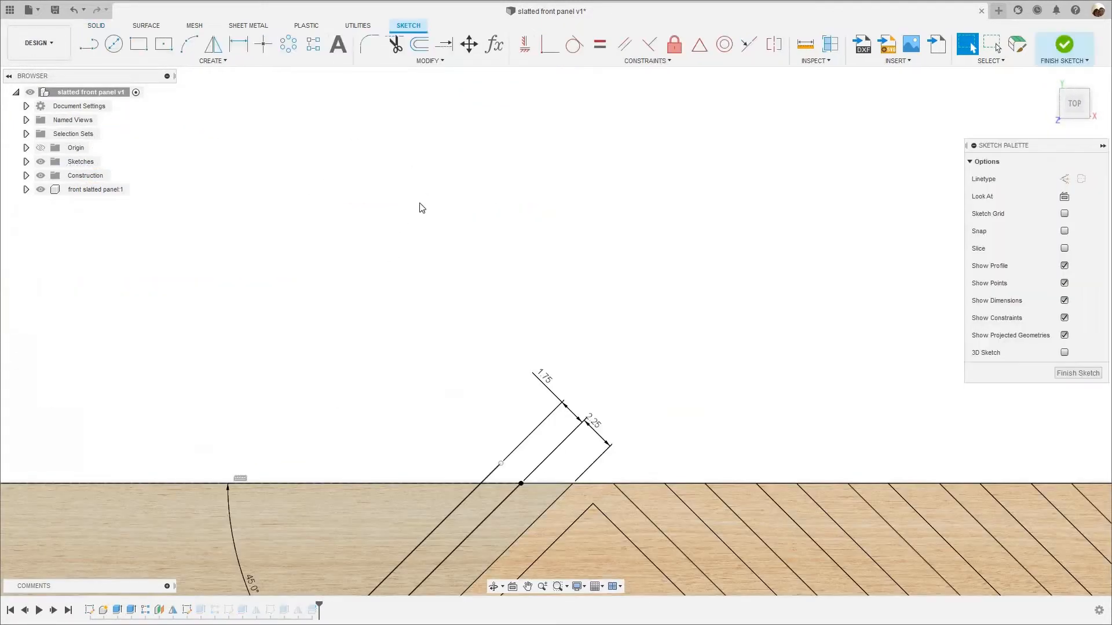
pyautogui.scroll(5, 420, 239)
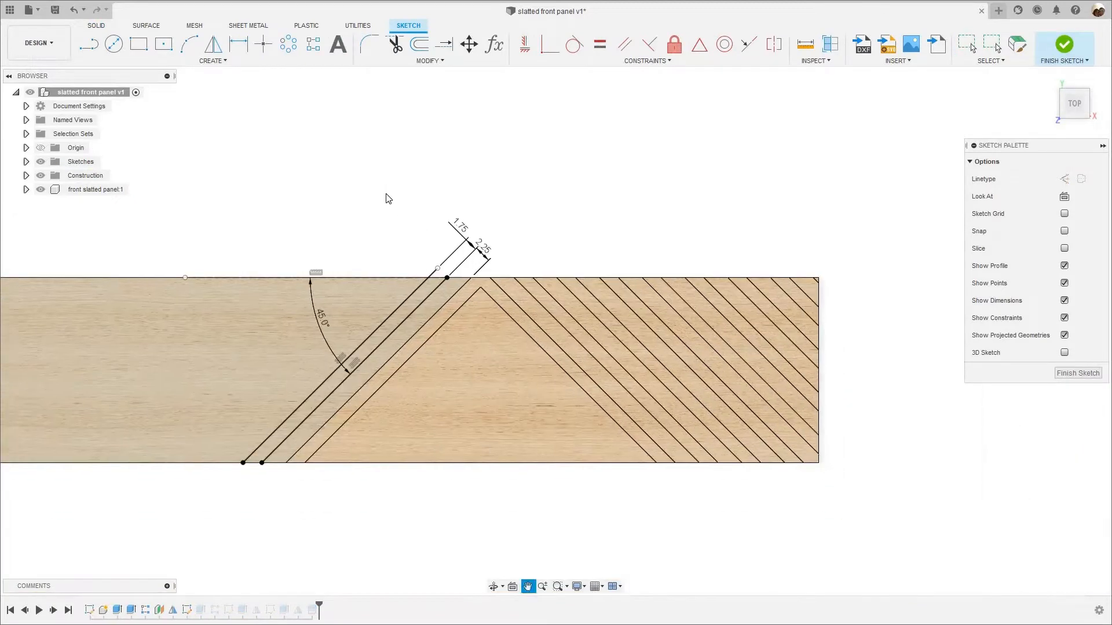
pyautogui.scroll(1, 388, 265)
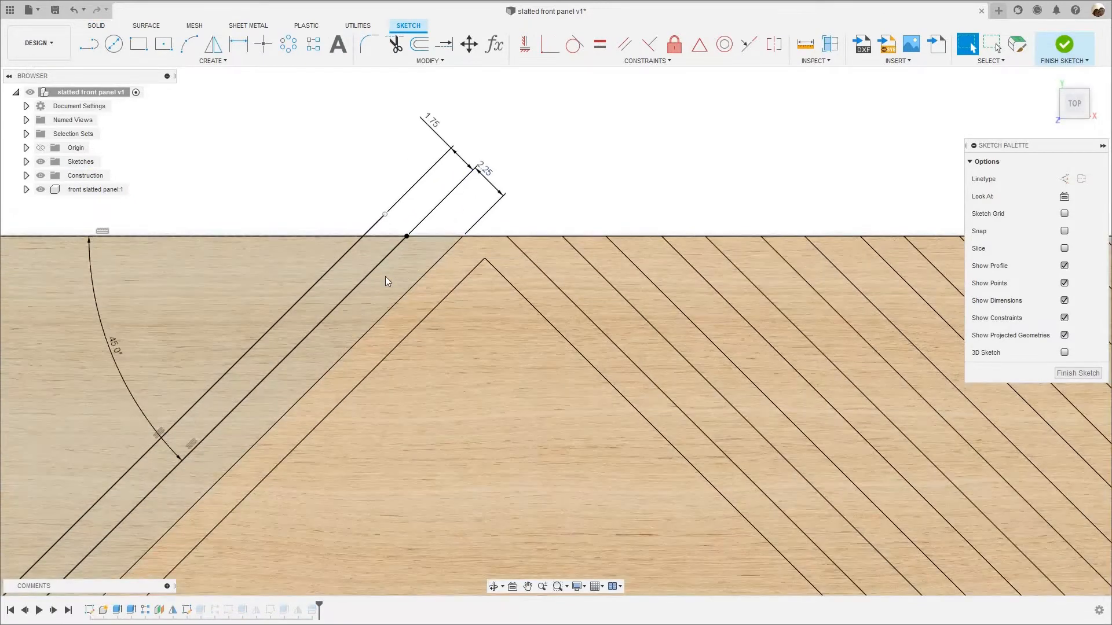
pyautogui.scroll(2, 382, 262)
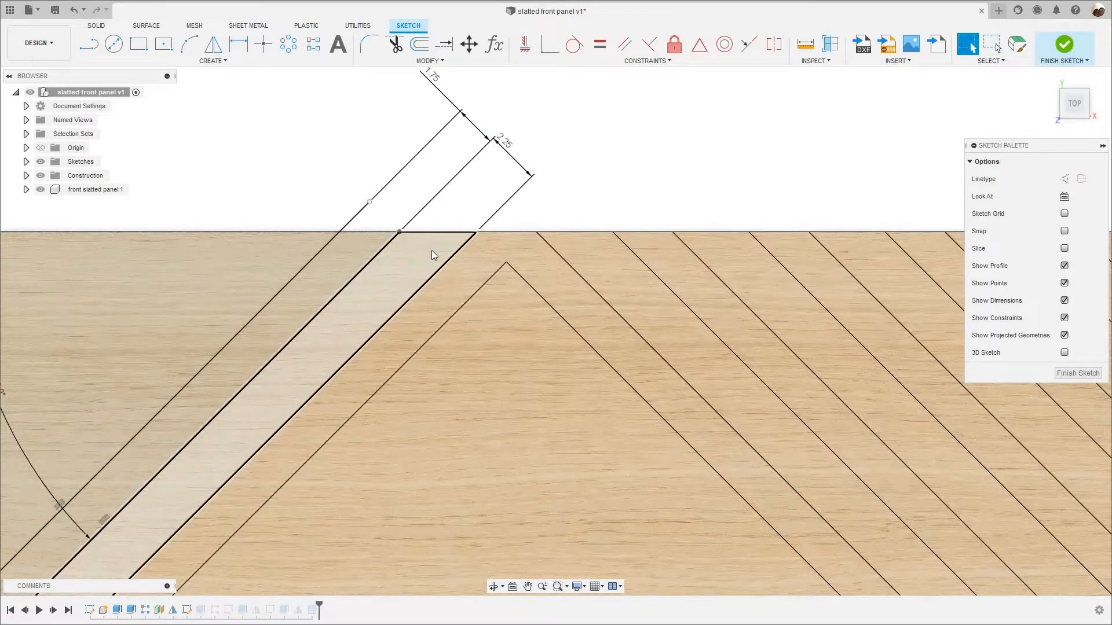
pyautogui.scroll(-3, 434, 248)
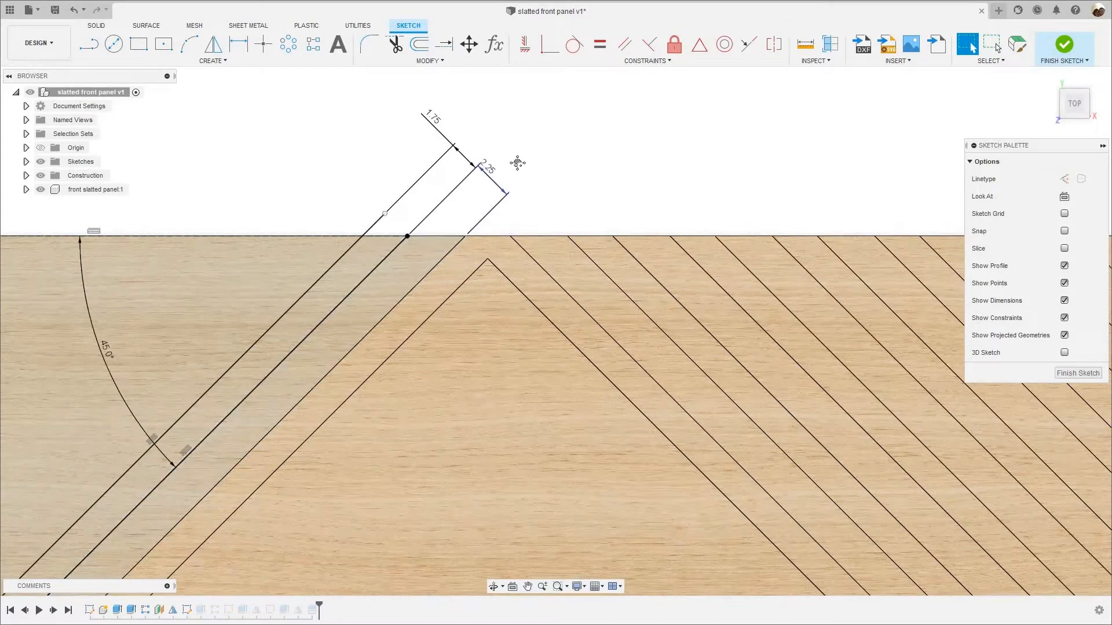
pyautogui.scroll(-1, 483, 206)
pyautogui.moveTo(489, 179)
pyautogui.mouseDown(button='middle')
pyautogui.moveTo(446, 240)
pyautogui.moveTo(491, 174)
pyautogui.moveTo(477, 188)
pyautogui.mouseUp(button='middle')
pyautogui.scroll(3, 445, 239)
pyautogui.scroll(-2, 453, 221)
pyautogui.scroll(-2, 477, 188)
pyautogui.moveTo(405, 226); pyautogui.dragTo(461, 168, button='middle')
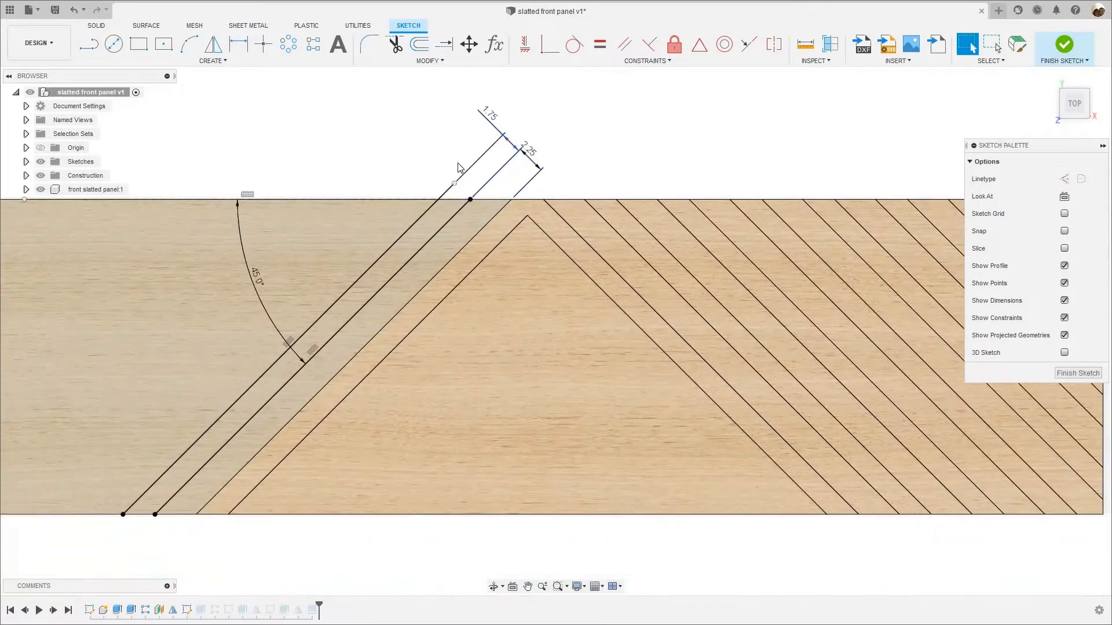
# - Examine the slat width and angle dimensions in the sketch, and finish the sketch without changes
pyautogui.scroll(4, 429, 173)
pyautogui.moveTo(474, 127); pyautogui.dragTo(438, 162, button='middle')
pyautogui.scroll(-2, 350, 189)
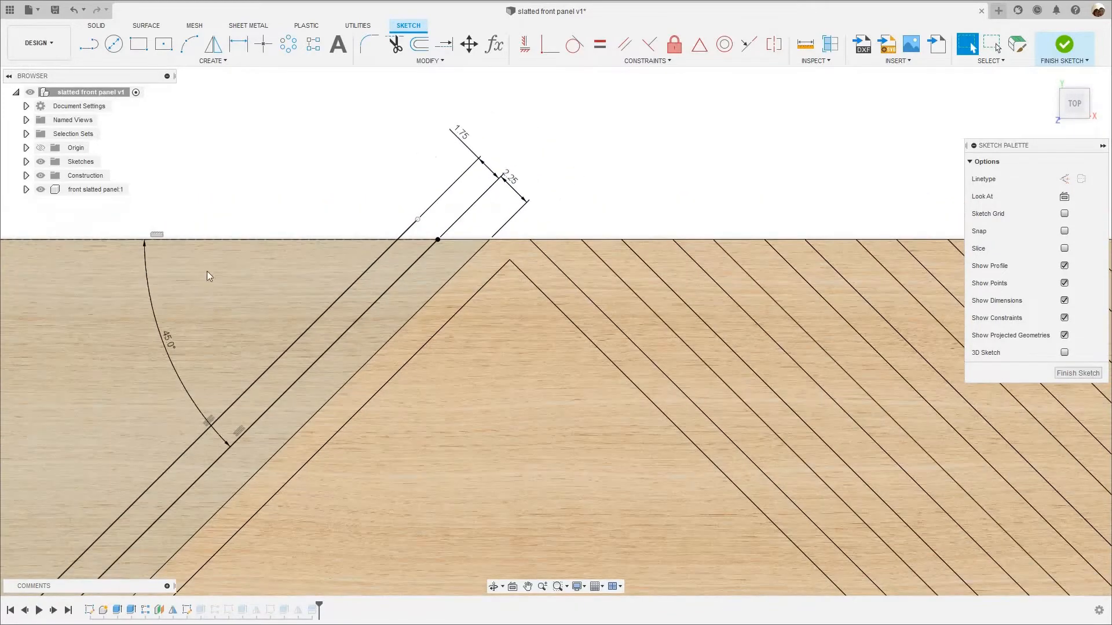
pyautogui.scroll(-2, 178, 307)
pyautogui.moveTo(177, 308); pyautogui.dragTo(219, 271, button='middle')
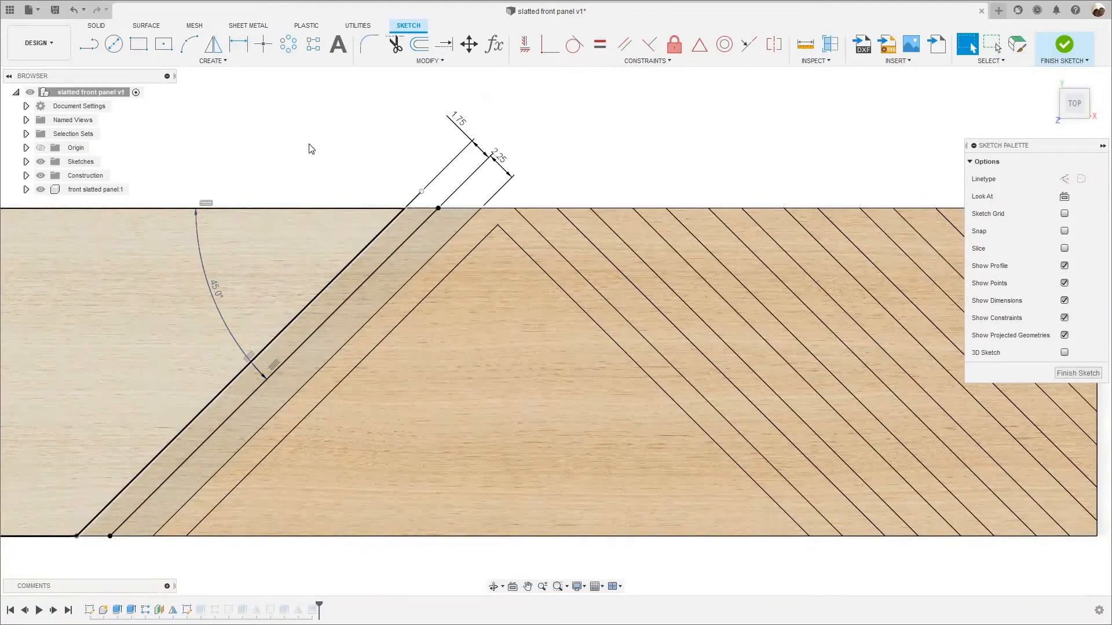
pyautogui.scroll(-3, 309, 148)
pyautogui.scroll(-2, 783, 138)
pyautogui.moveTo(783, 138); pyautogui.dragTo(777, 149, button='middle')
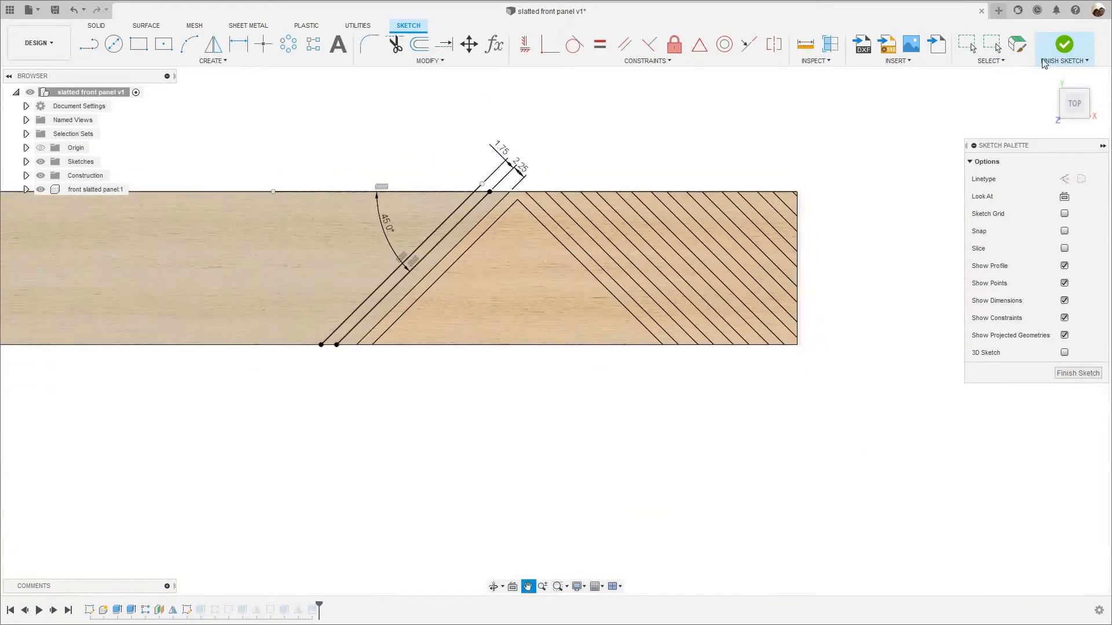
pyautogui.click(1065, 44)
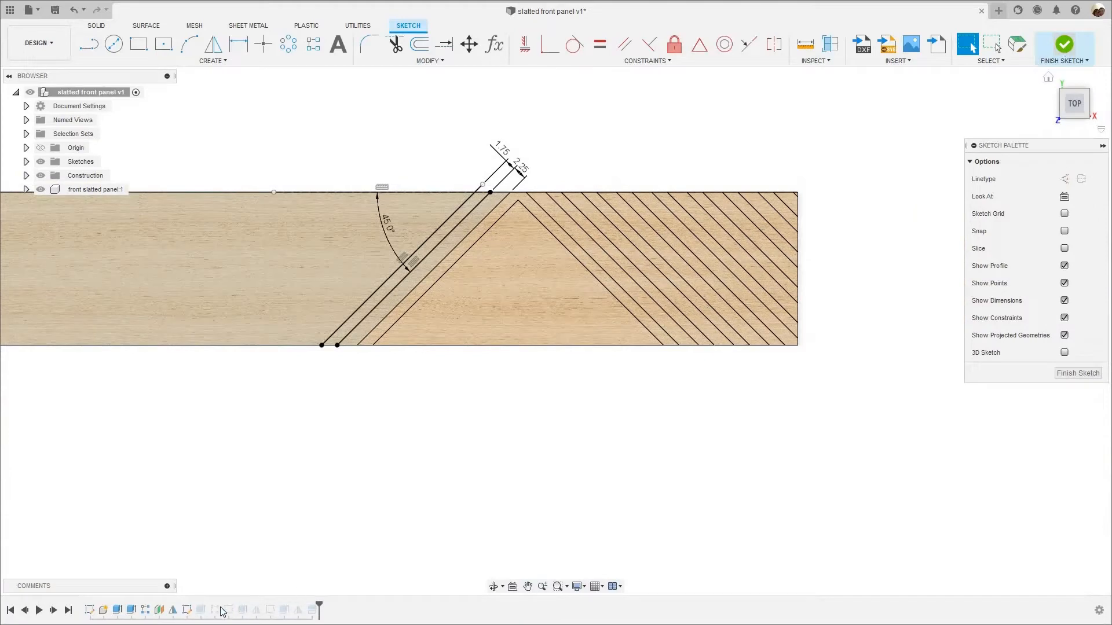
# - Open the cut extrusion made from that sketch, examine its slat profile and cut distance along the panel, and close it without changes
pyautogui.rightClick(200, 610)
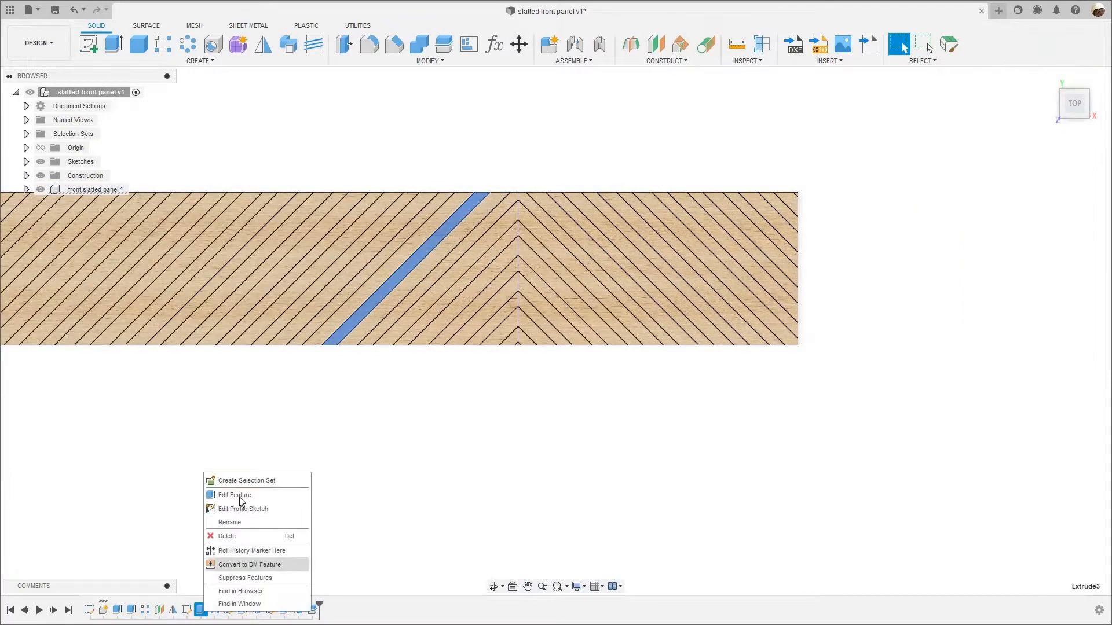
pyautogui.click(232, 493)
pyautogui.scroll(5, 365, 302)
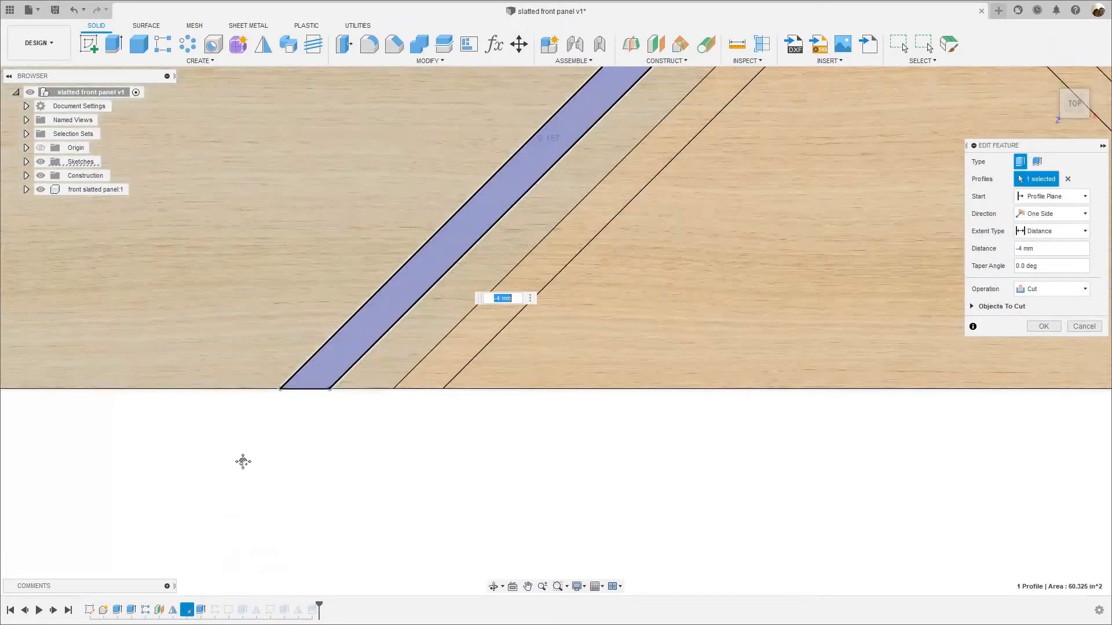
pyautogui.scroll(-5, 502, 238)
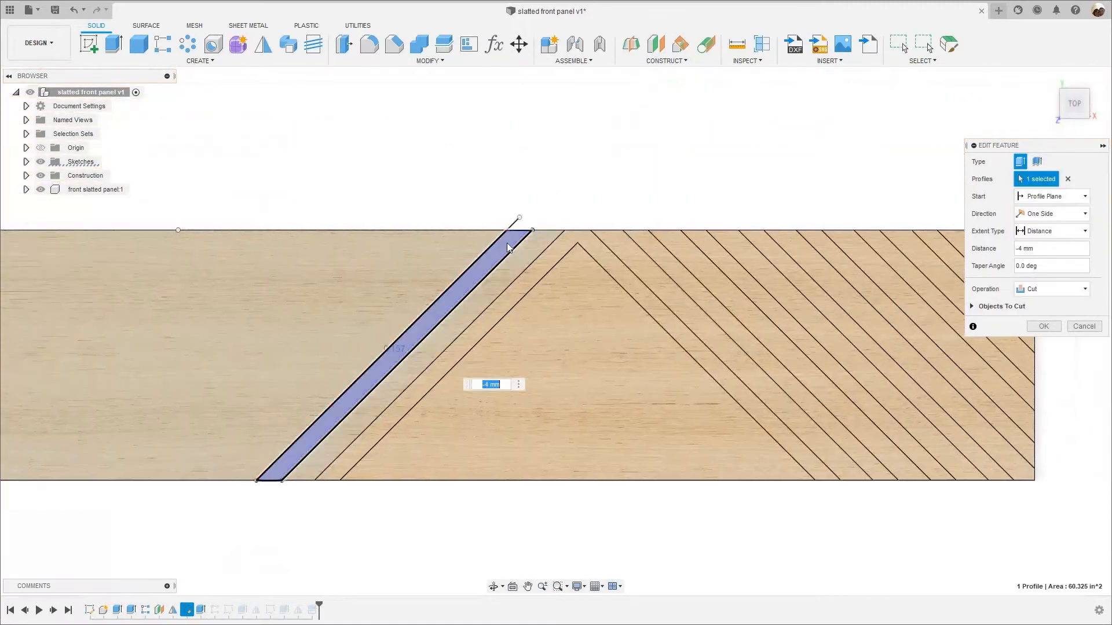
pyautogui.scroll(6, 504, 248)
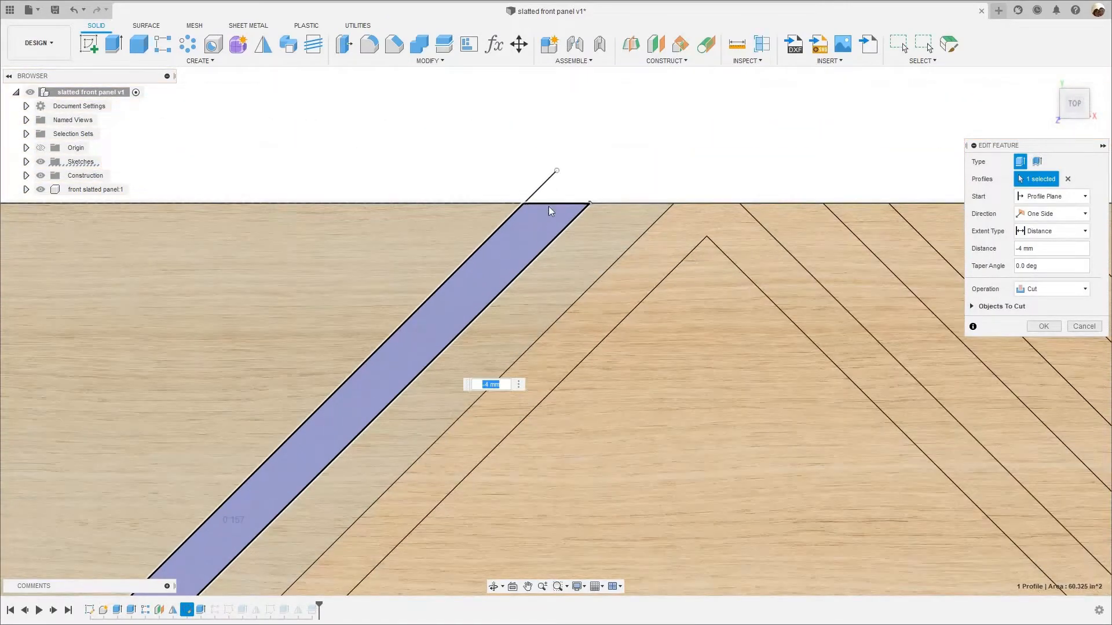
pyautogui.scroll(-3, 544, 211)
pyautogui.scroll(-2, 509, 406)
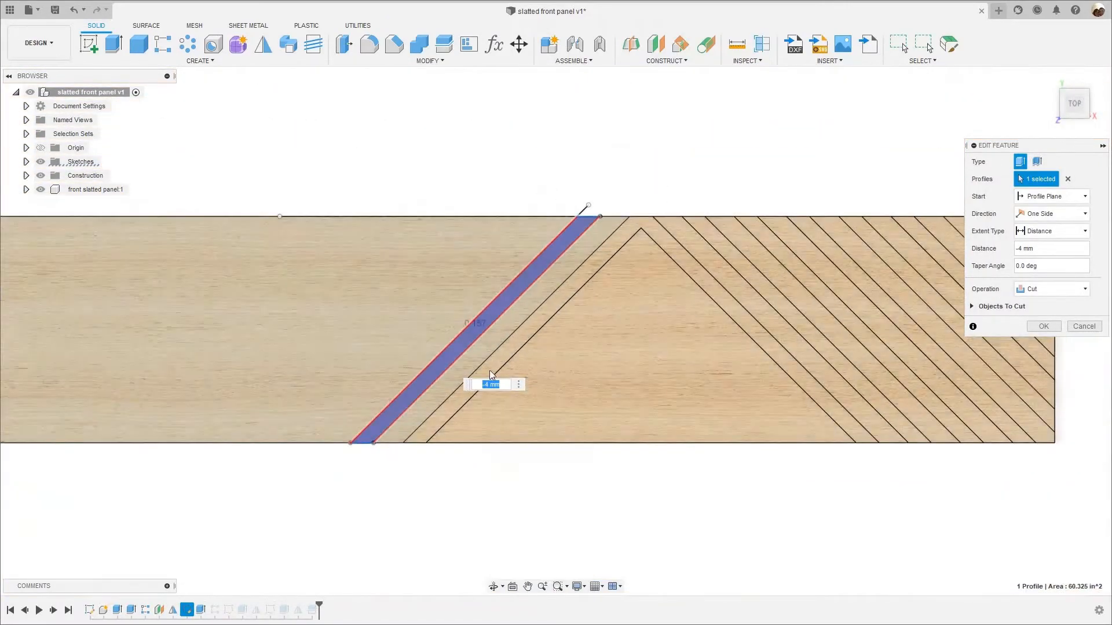
pyautogui.scroll(1, 494, 417)
pyautogui.scroll(3, 492, 414)
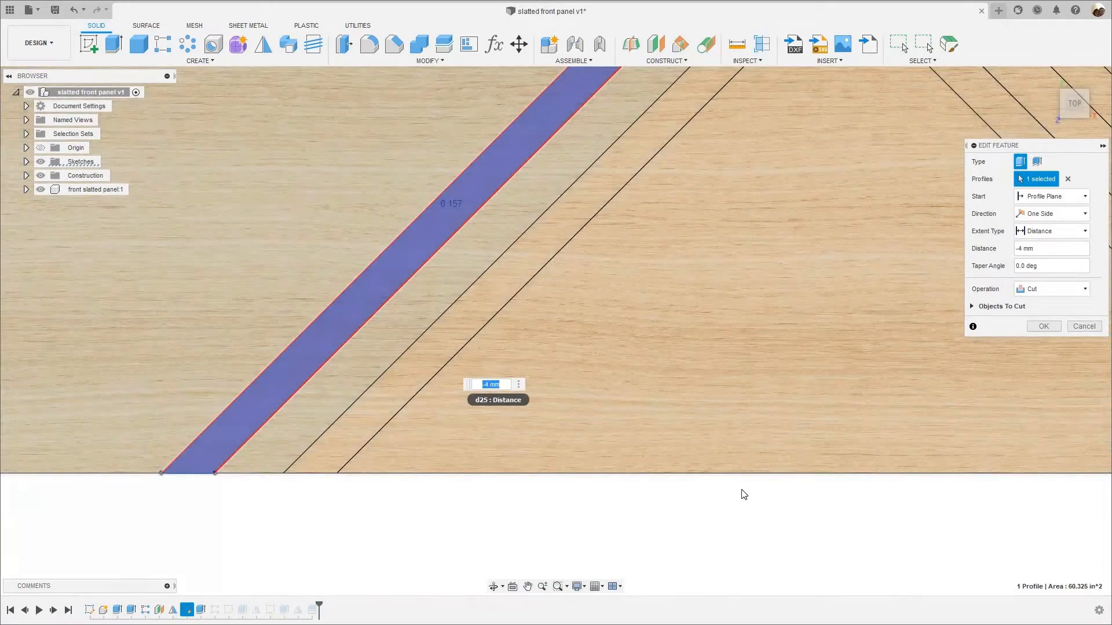
pyautogui.scroll(-5, 712, 504)
pyautogui.click(1084, 327)
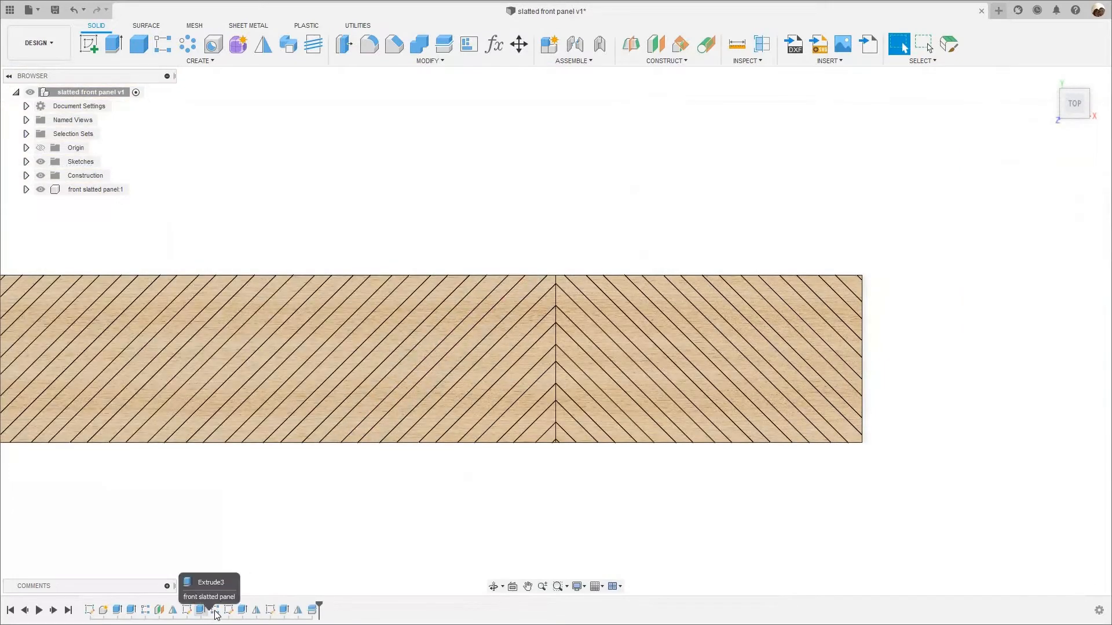
# - Open the second rectangular pattern for editing and examine its selected slat faces and the panel edge used as direction
pyautogui.click(214, 611)
pyautogui.rightClick(214, 611)
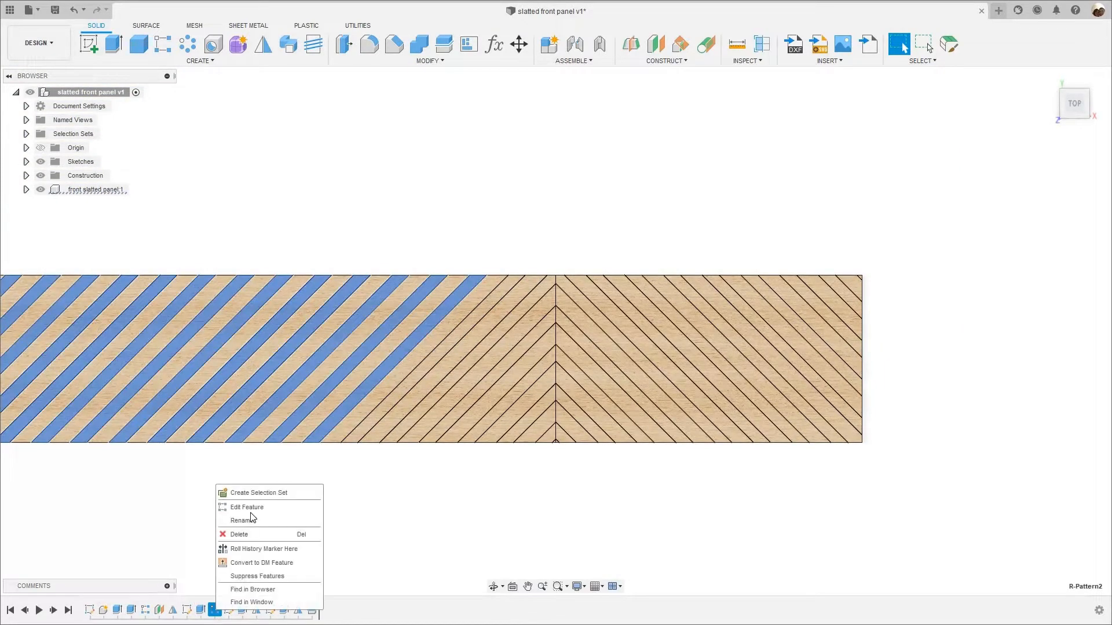
pyautogui.click(253, 507)
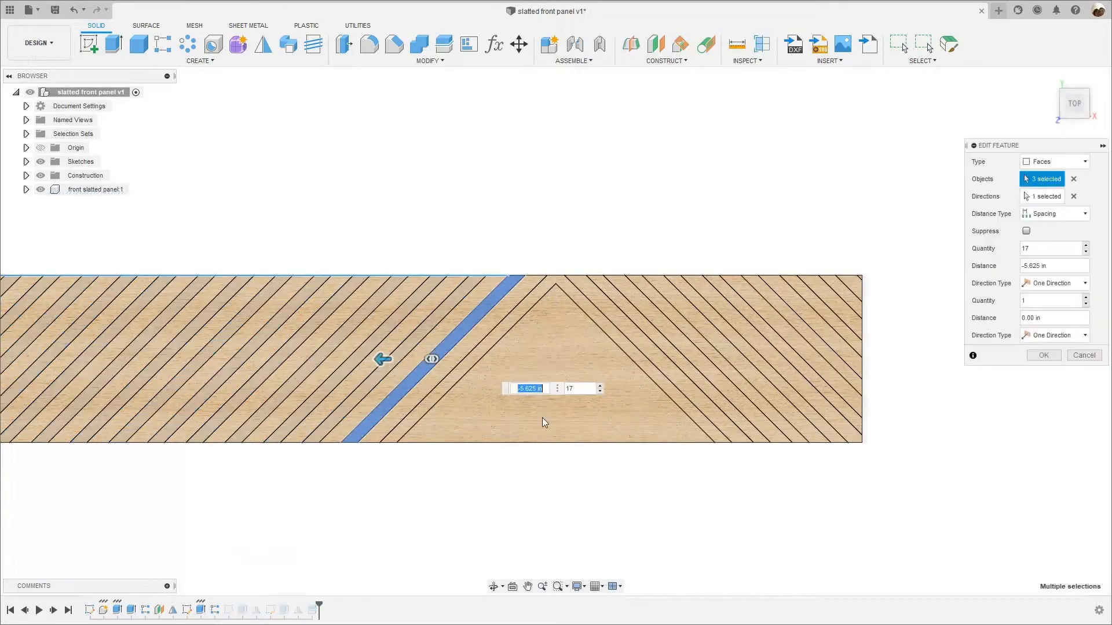
pyautogui.scroll(4, 452, 401)
pyautogui.scroll(-4, 504, 413)
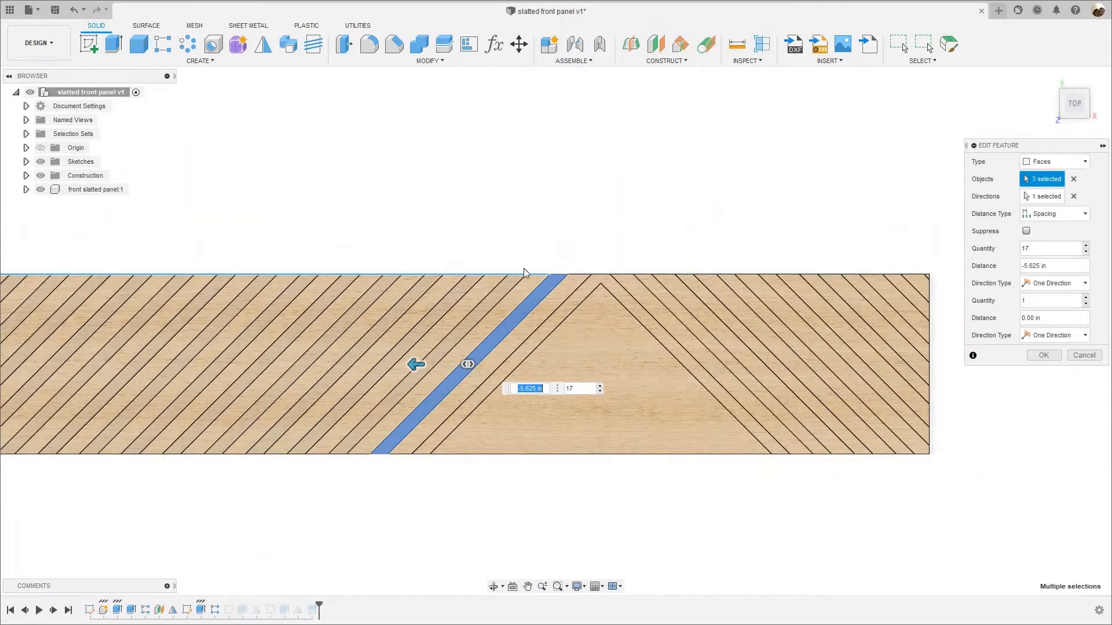
pyautogui.scroll(-2, 498, 254)
pyautogui.scroll(4, 477, 300)
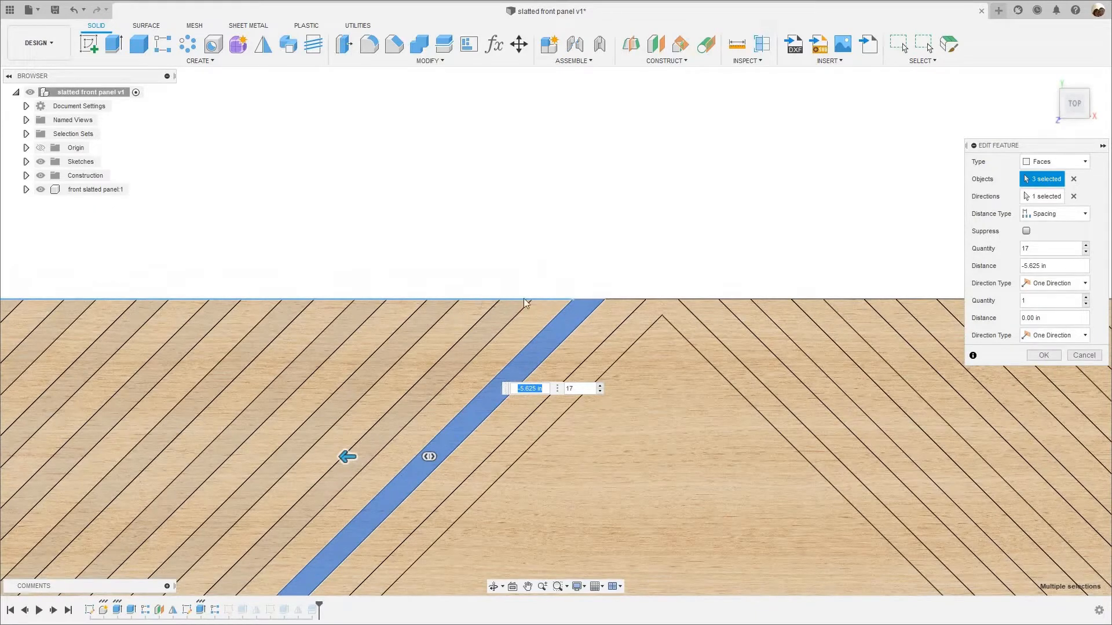
# - Examine how the pattern's quantity and spacing carry the slats past the panel's far end, and close the pattern without changes
pyautogui.scroll(-1, 779, 200)
pyautogui.scroll(-2, 843, 165)
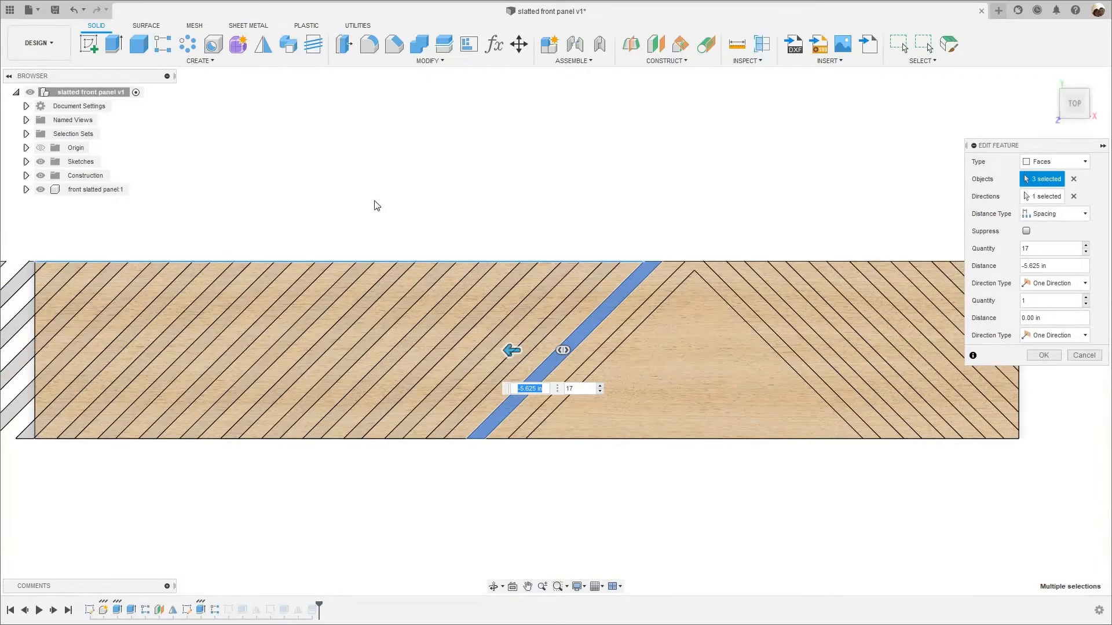
pyautogui.scroll(-3, 374, 204)
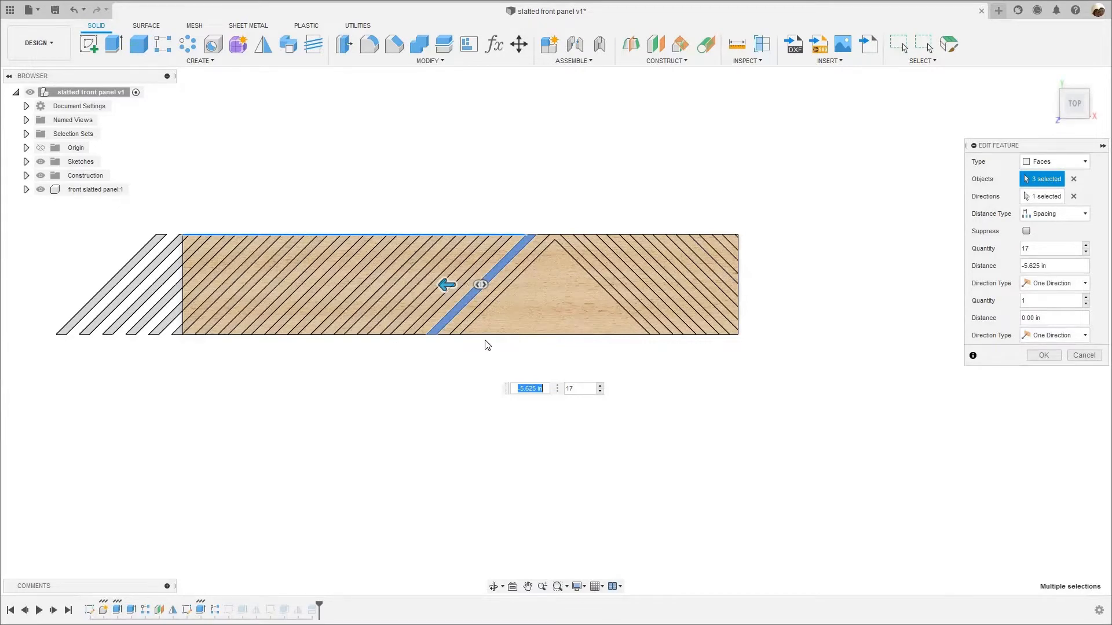
pyautogui.scroll(3, 487, 346)
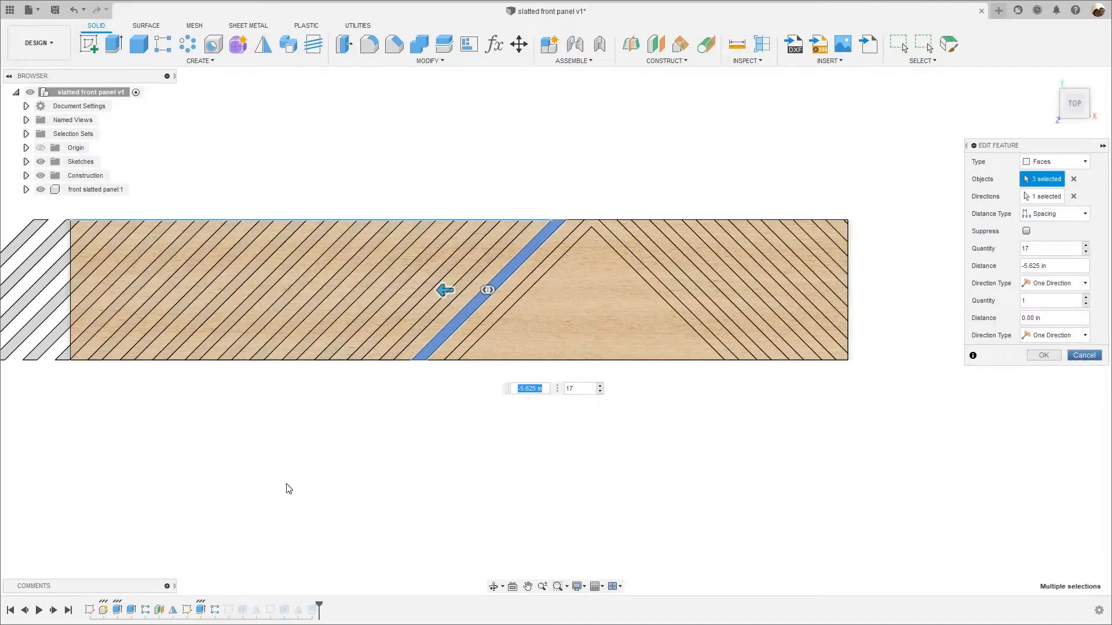
# - Open the third slat sketch inside the triangular area, examine its spacing, width and angle dimensions, and finish it without changes
pyautogui.click(232, 612)
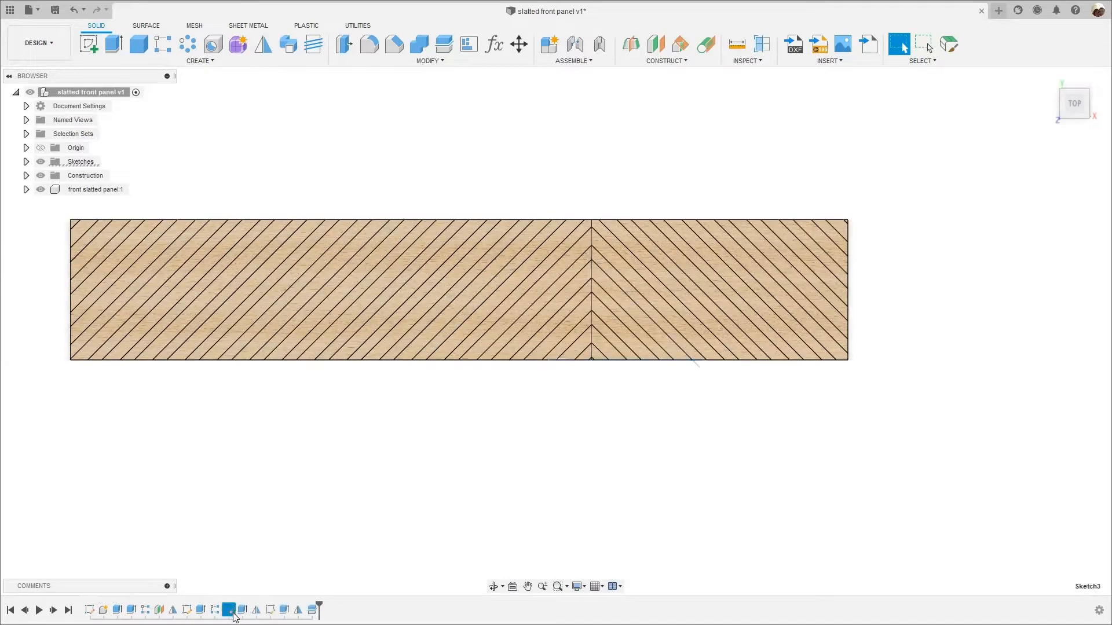
pyautogui.rightClick(230, 612)
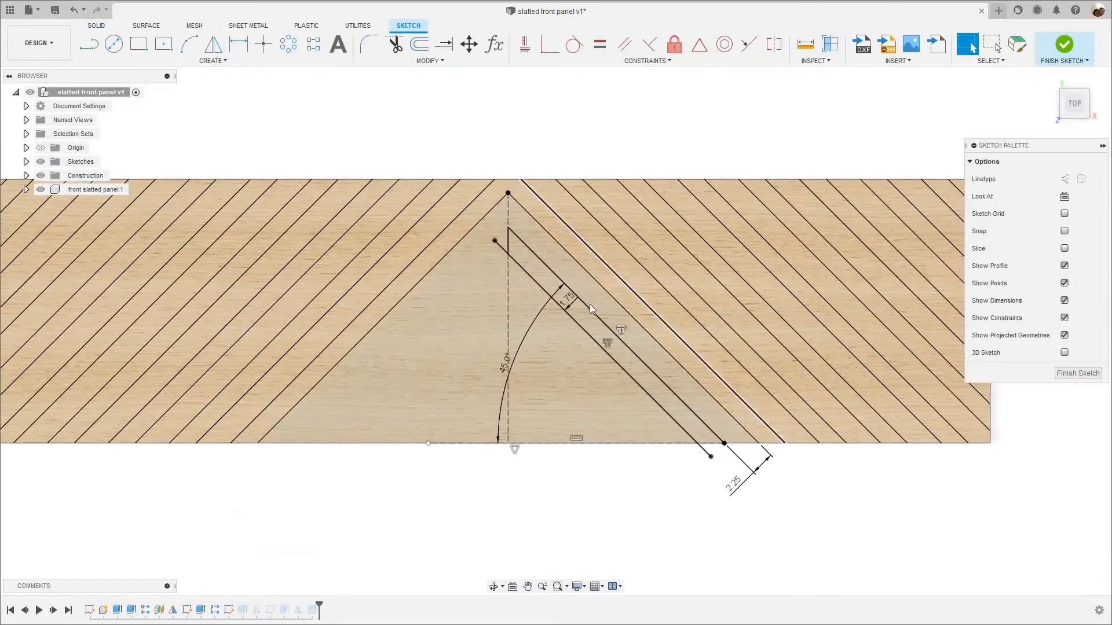
pyautogui.scroll(3, 577, 324)
pyautogui.scroll(-1, 791, 511)
pyautogui.moveTo(792, 511); pyautogui.dragTo(666, 402, button='middle')
pyautogui.scroll(-1, 665, 403)
pyautogui.scroll(2, 685, 397)
pyautogui.scroll(-1, 641, 421)
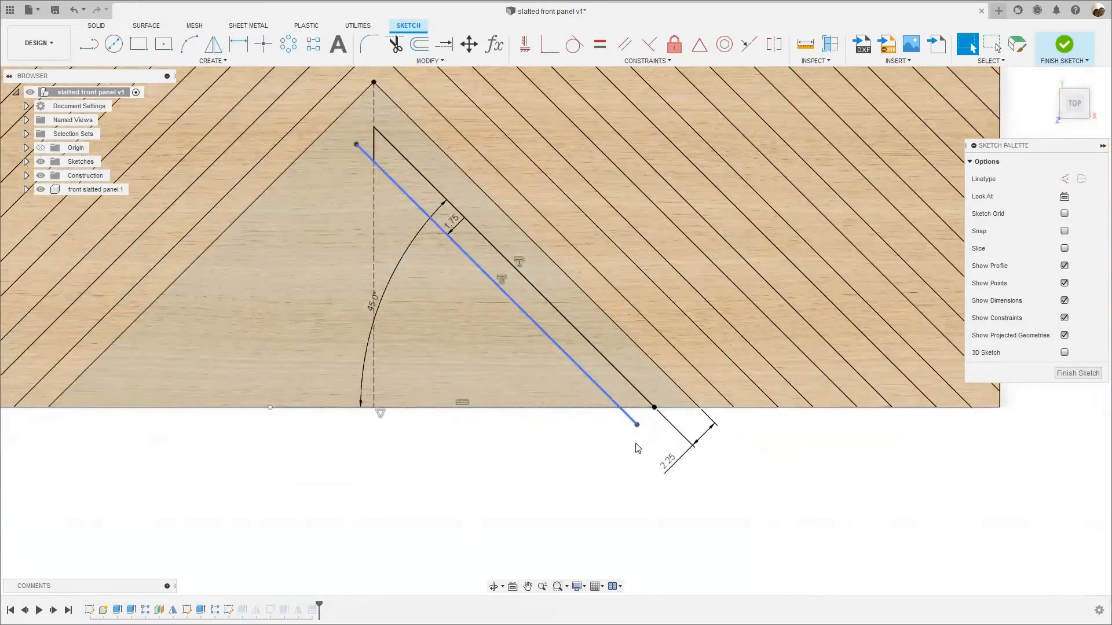
pyautogui.scroll(-1, 602, 466)
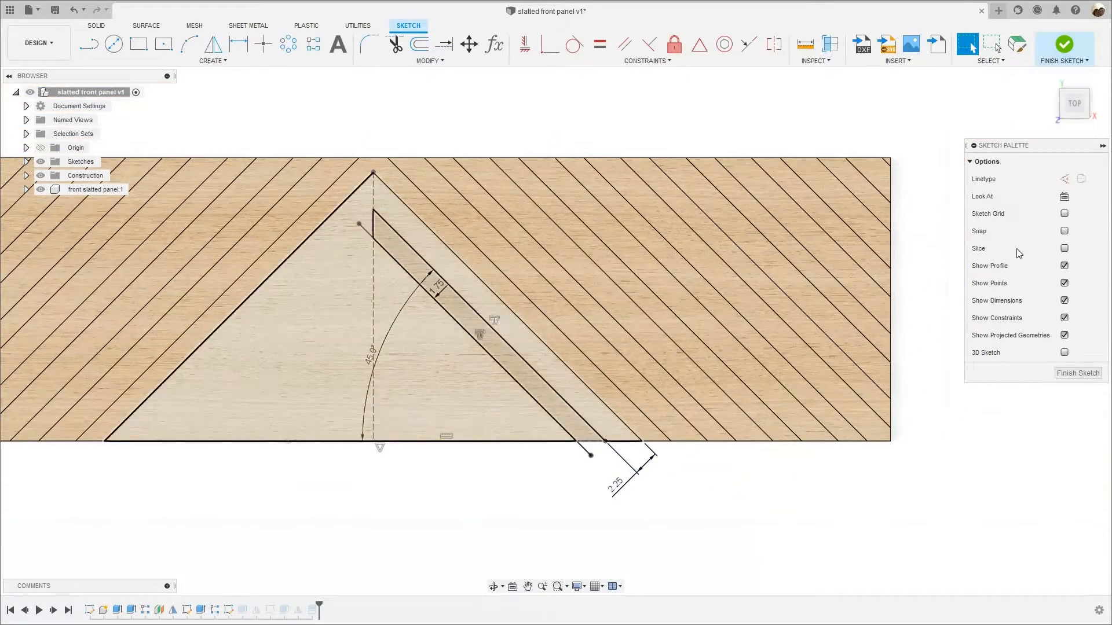
pyautogui.click(1064, 47)
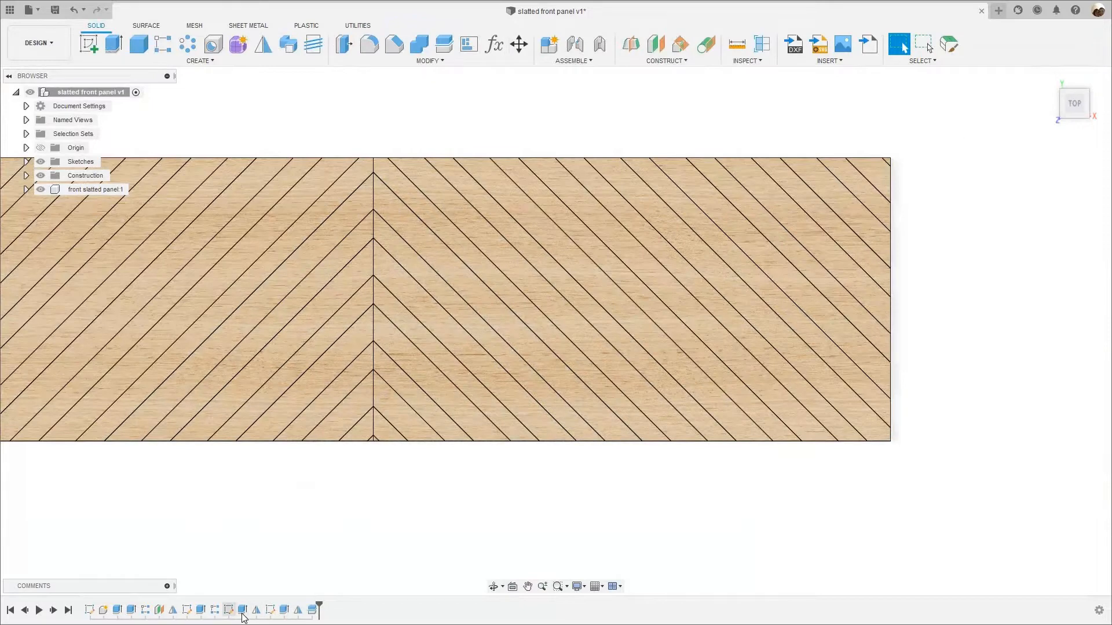
# - Open the cut extrusion of the triangular area's first slat, examine its profile and distance, and close it without changes
pyautogui.rightClick(243, 611)
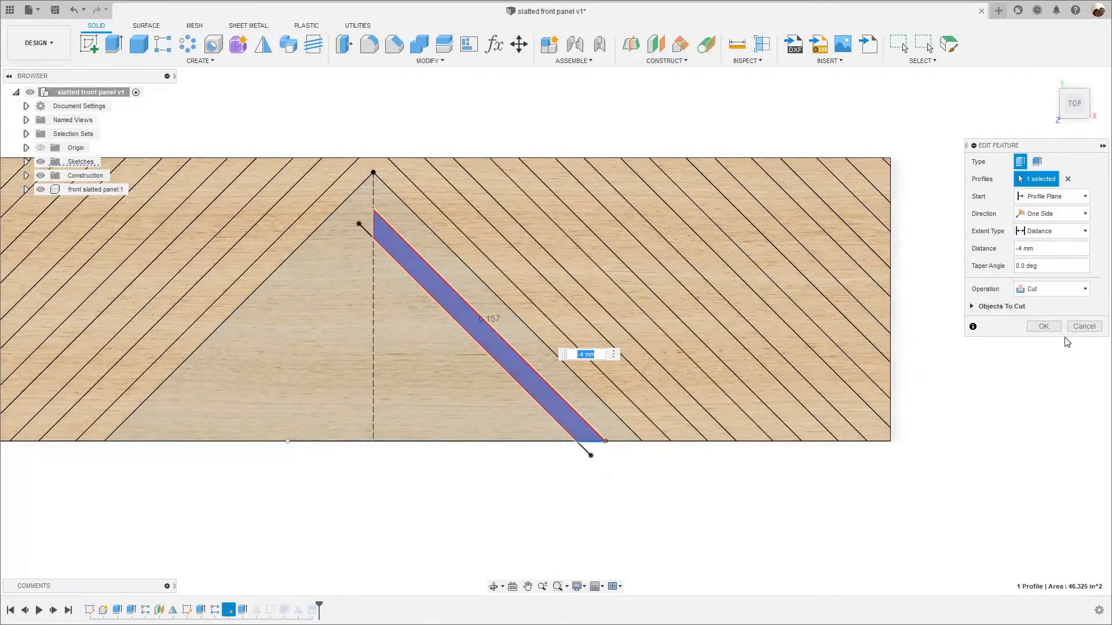
pyautogui.press('Escape')
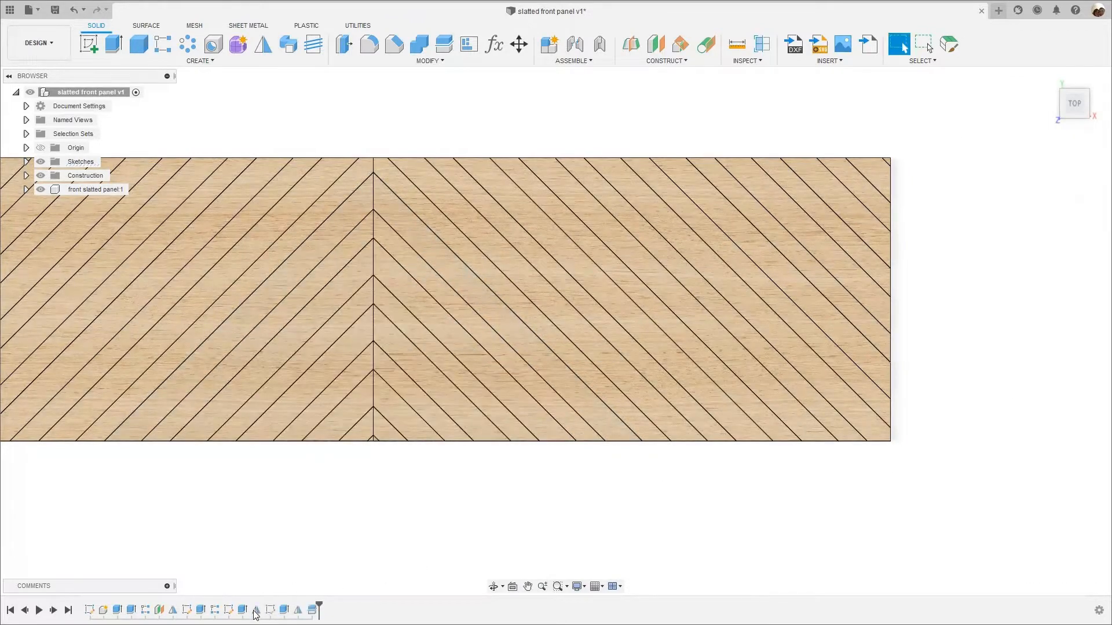
# - Open the mirror of the triangular area's first slat, examine its selected faces and mirror plane, and close it without changes
pyautogui.click(255, 610)
pyautogui.rightClick(256, 609)
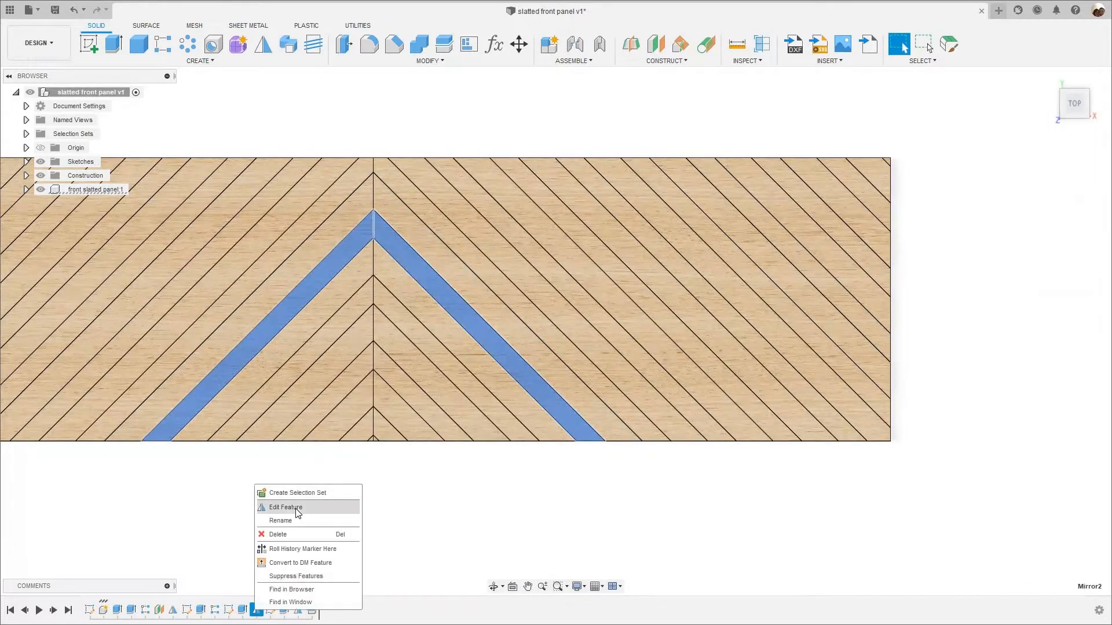
pyautogui.click(295, 506)
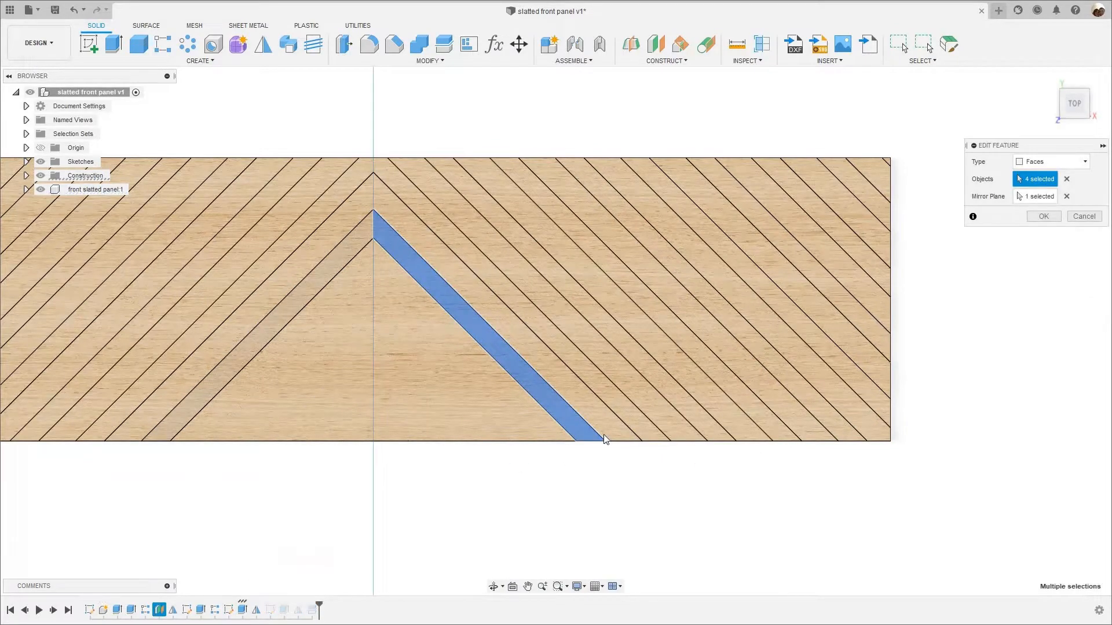
pyautogui.scroll(-1, 607, 446)
pyautogui.scroll(3, 579, 443)
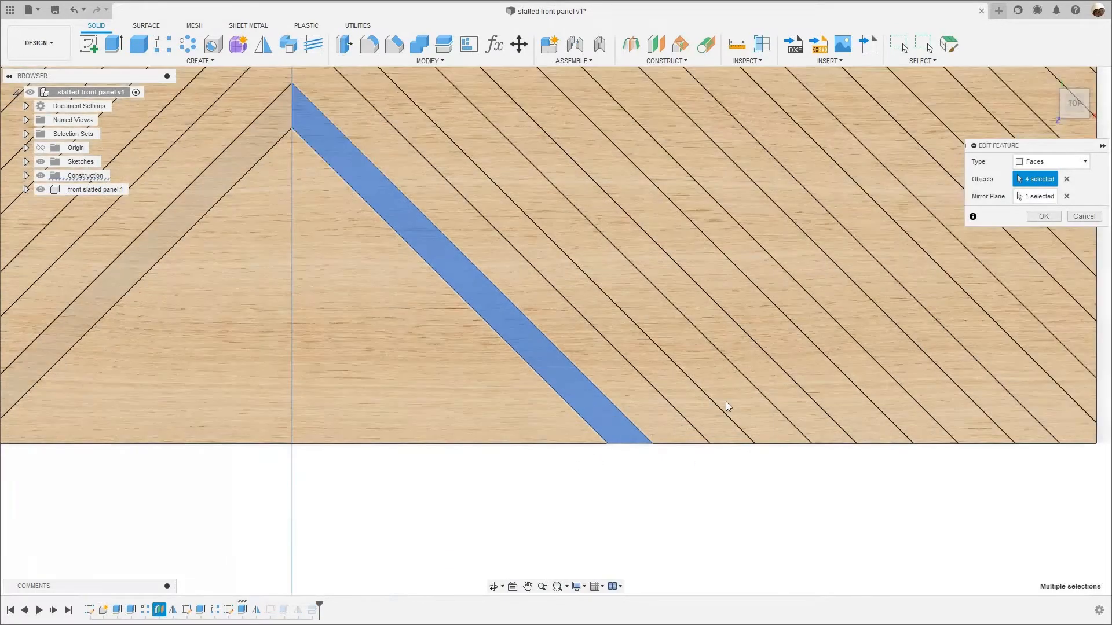
pyautogui.scroll(-2, 720, 412)
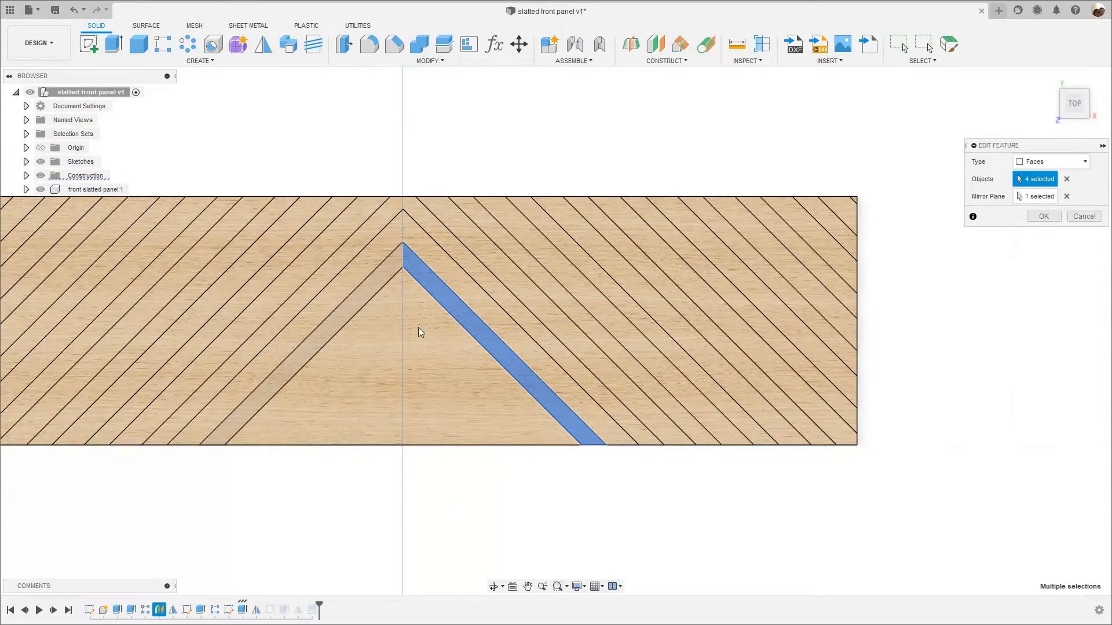
pyautogui.scroll(-1, 579, 330)
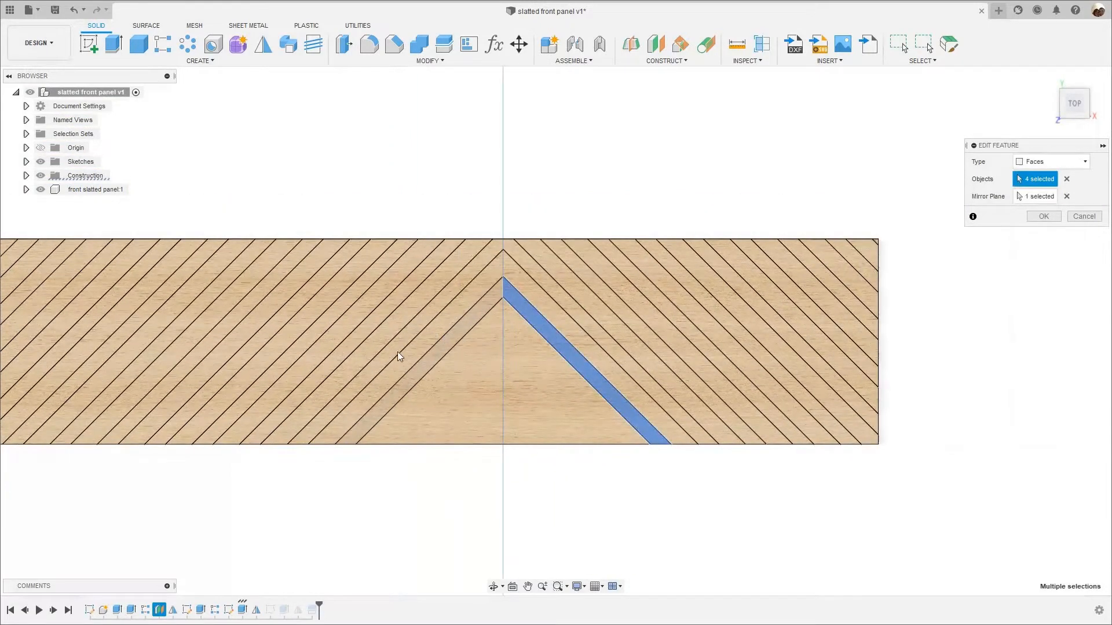
pyautogui.scroll(-3, 1055, 226)
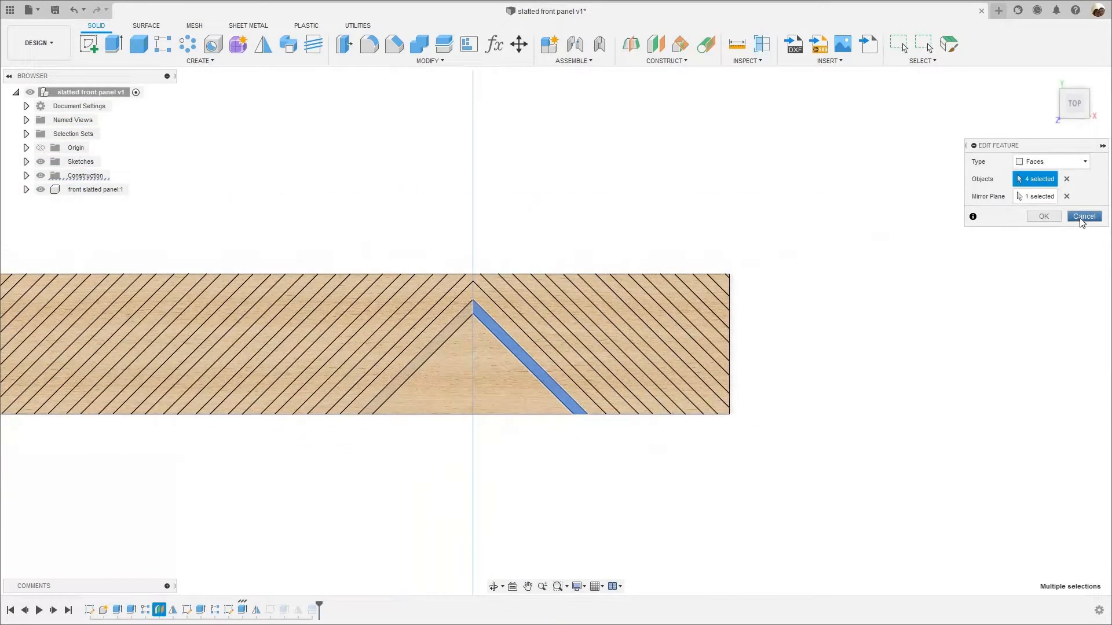
pyautogui.press('Escape')
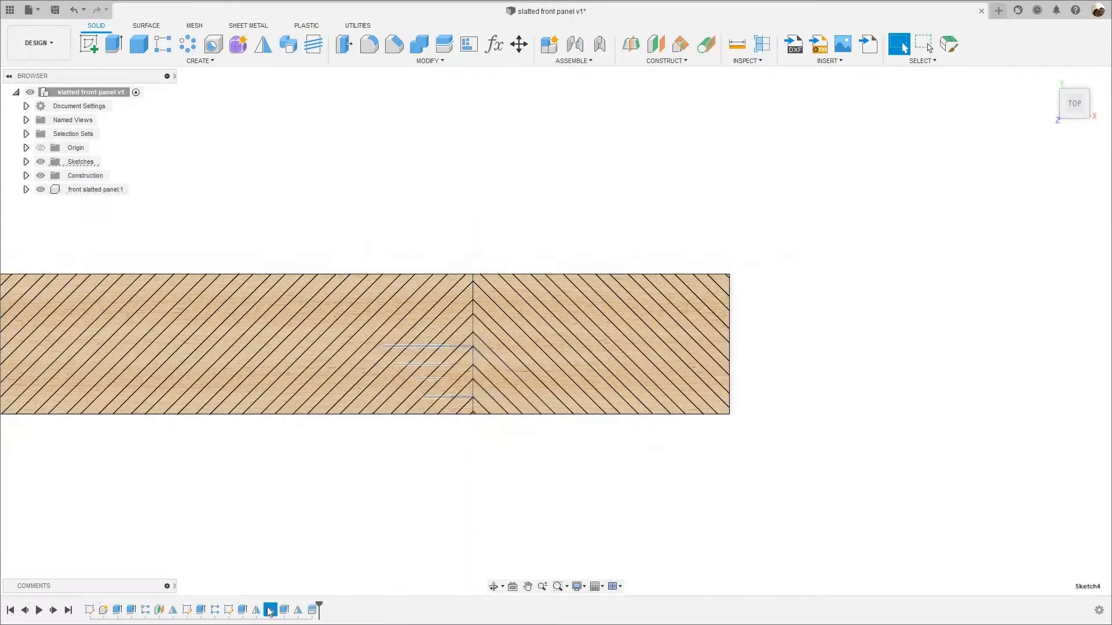
# - Open the sketch of the triangular area's remaining slats, examine its angle, width and spacing dimensions, and finish it without changes
pyautogui.rightClick(271, 609)
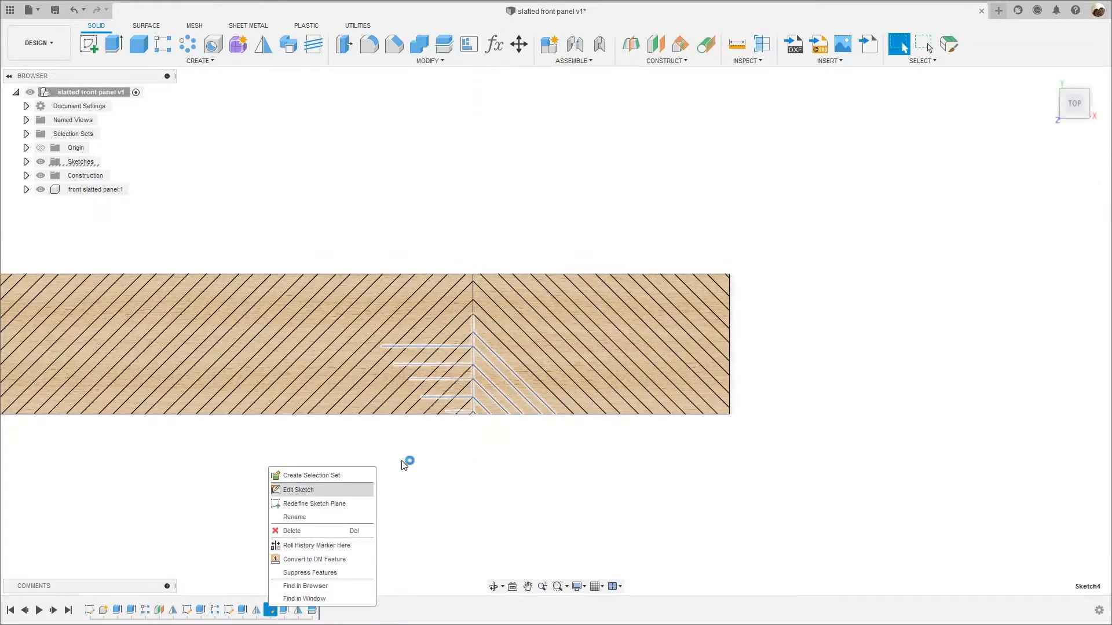
pyautogui.click(491, 453)
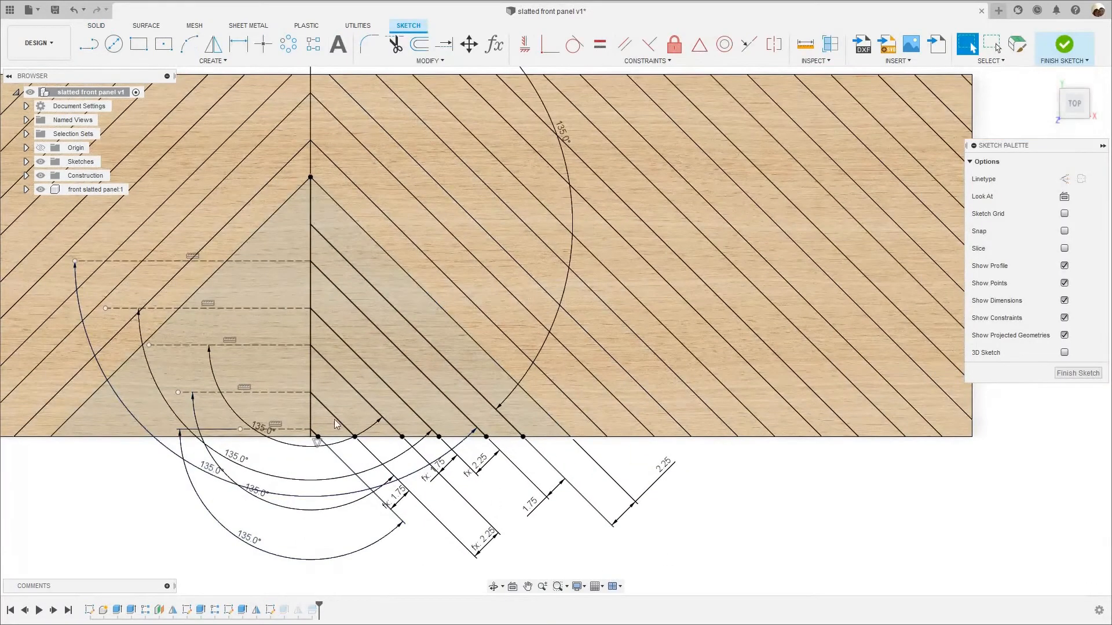
pyautogui.scroll(4, 460, 387)
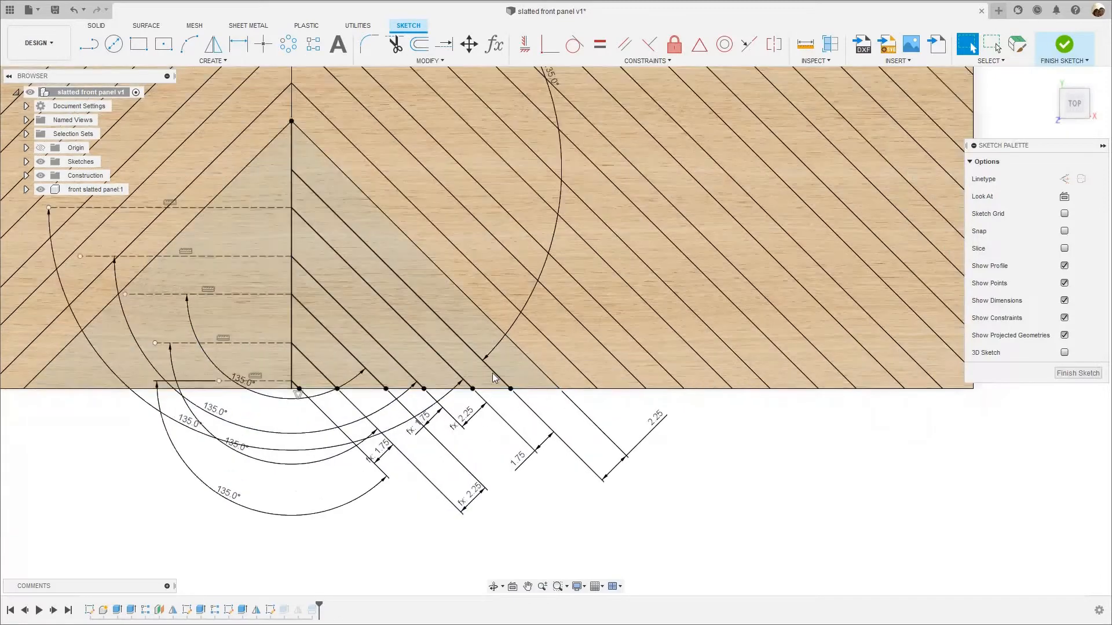
pyautogui.scroll(-2, 492, 428)
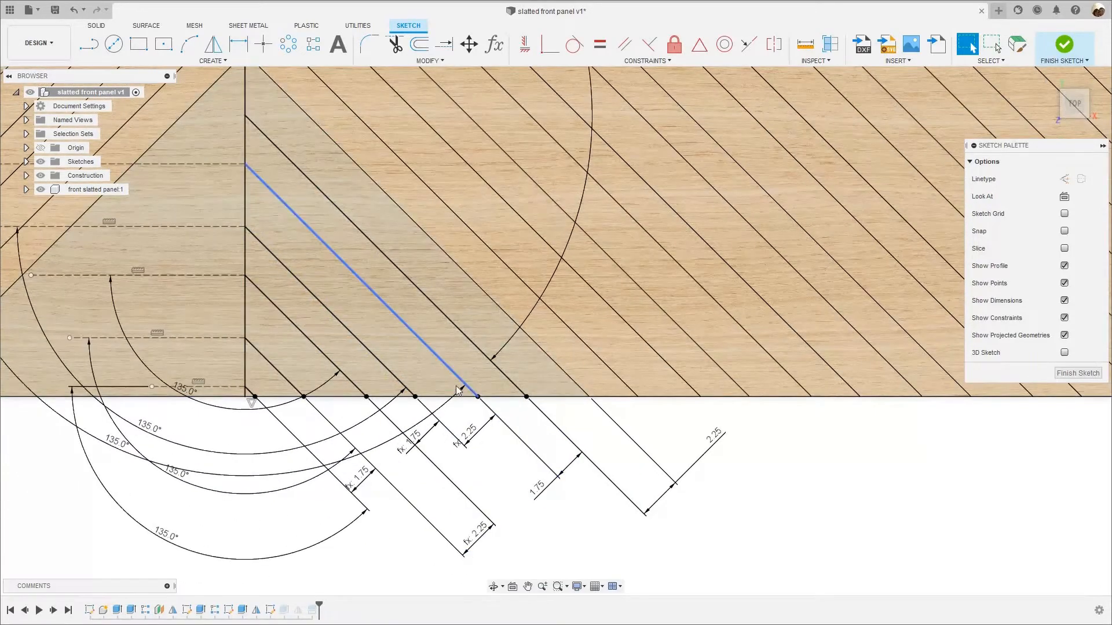
pyautogui.scroll(-1, 461, 354)
pyautogui.scroll(-1, 461, 353)
pyautogui.scroll(-1, 573, 446)
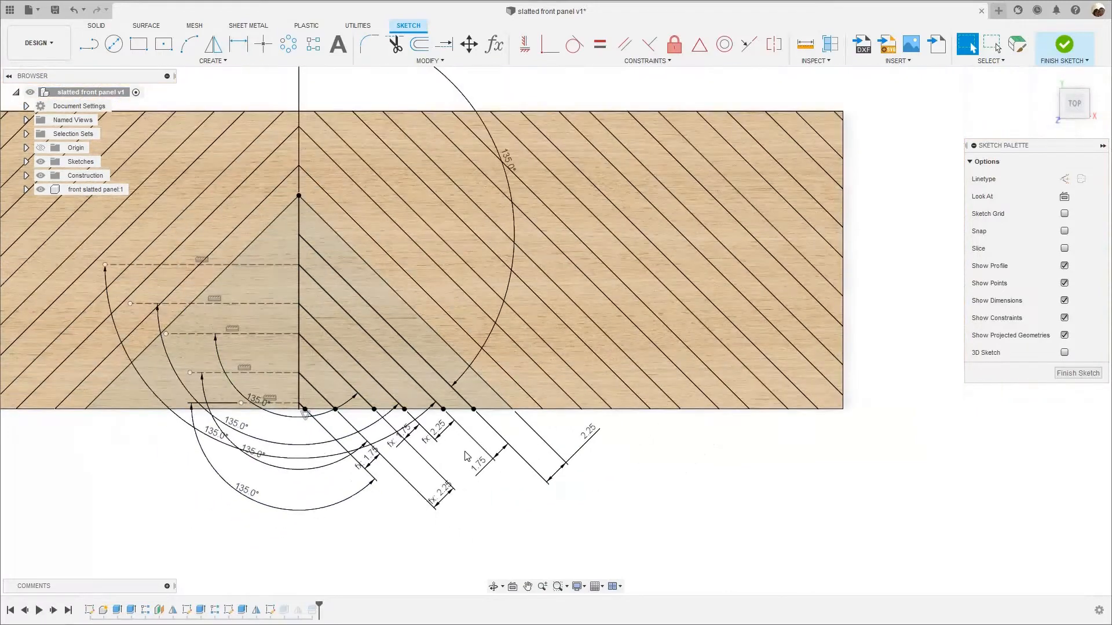
pyautogui.scroll(-2, 465, 449)
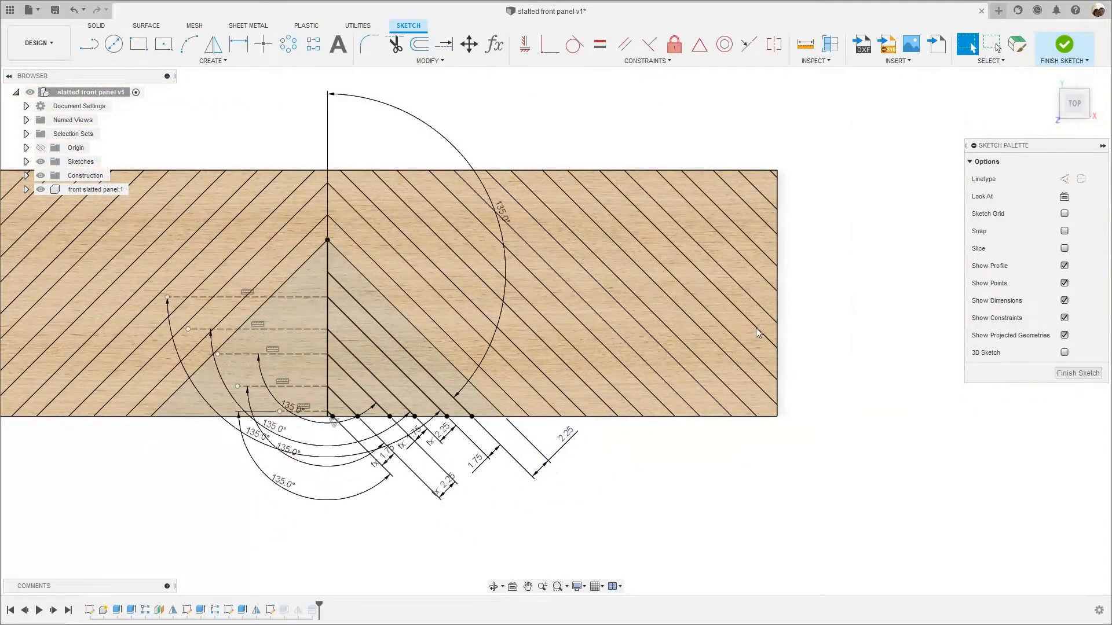
pyautogui.scroll(2, 397, 465)
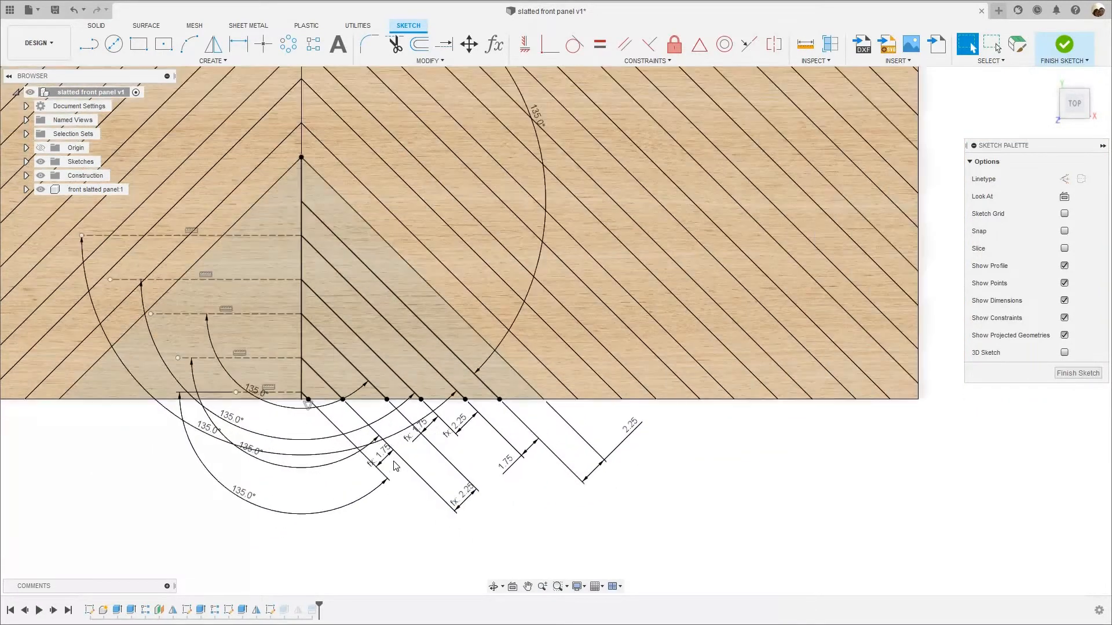
pyautogui.scroll(-1, 441, 459)
pyautogui.scroll(-3, 931, 155)
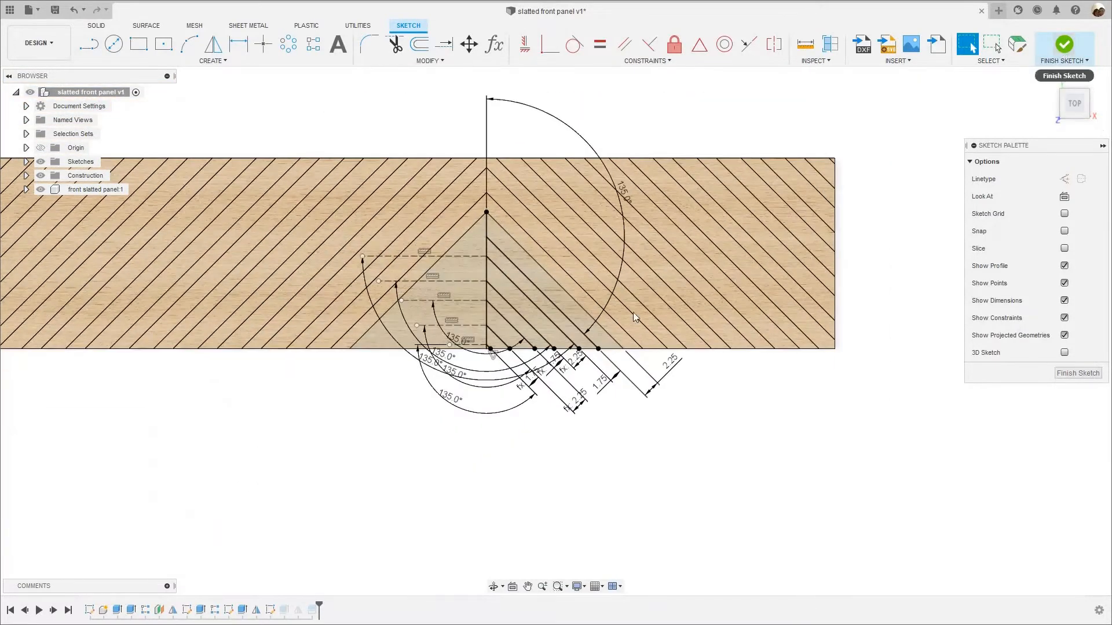
# - Open the cut extrusion of the remaining triangular-area slats, examine its three profiles and cut distance, and close it without changes
pyautogui.click(284, 610)
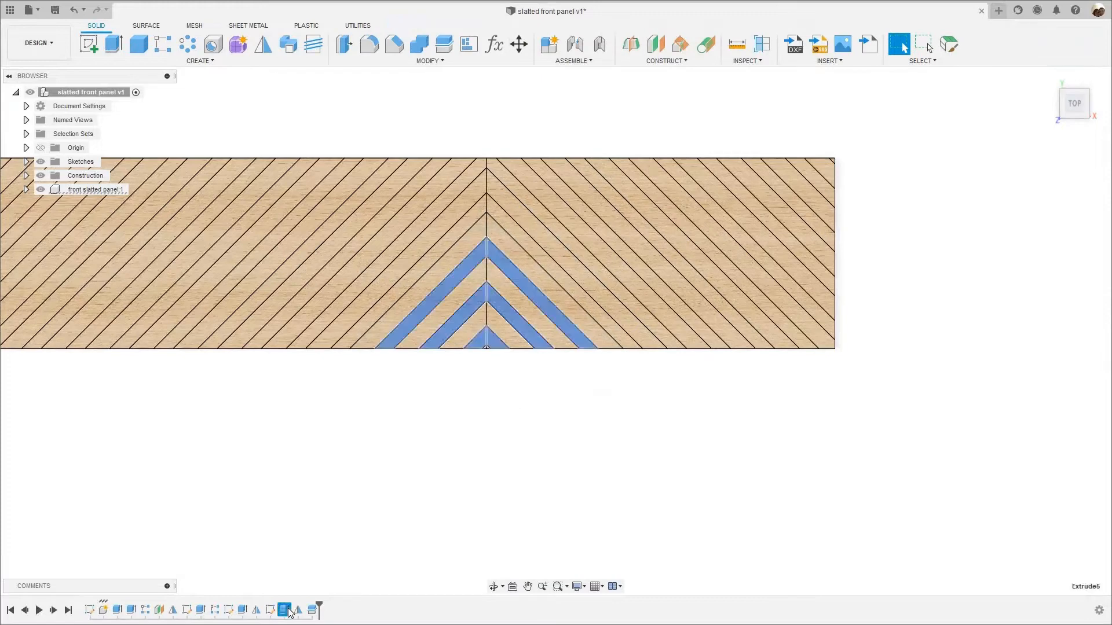
pyautogui.rightClick(290, 611)
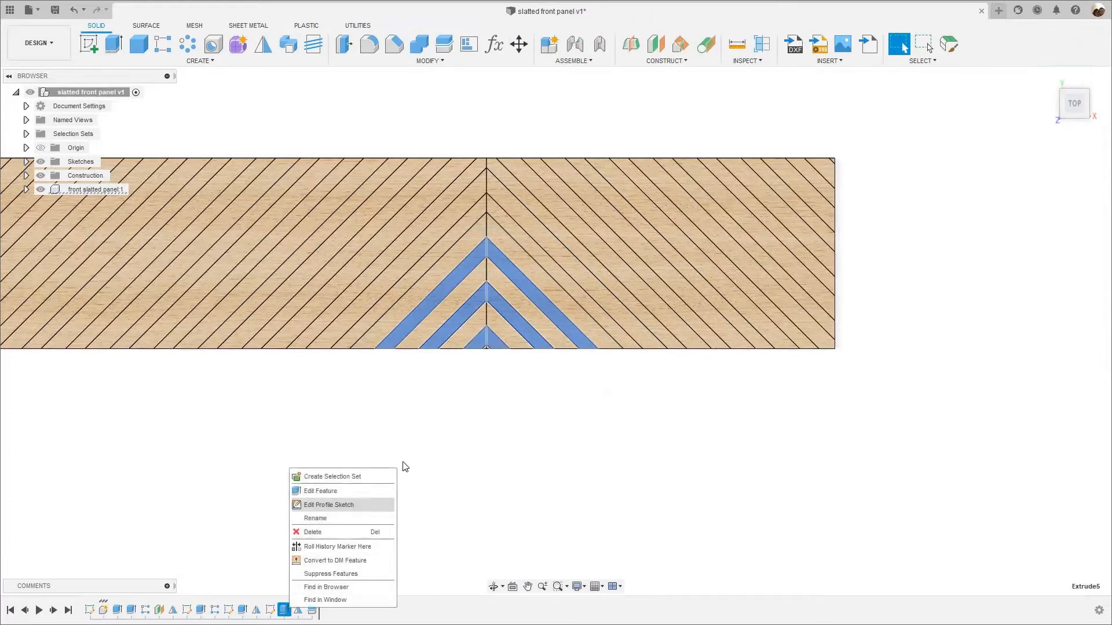
pyautogui.scroll(5, 573, 305)
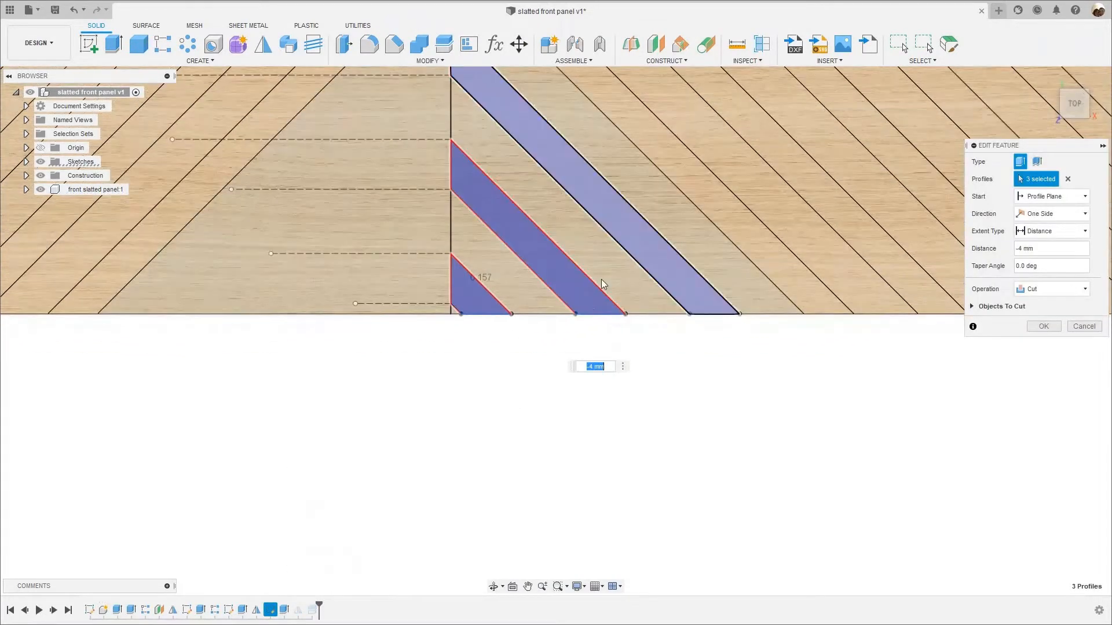
pyautogui.scroll(2, 591, 299)
pyautogui.moveTo(576, 291); pyautogui.dragTo(540, 327, button='middle')
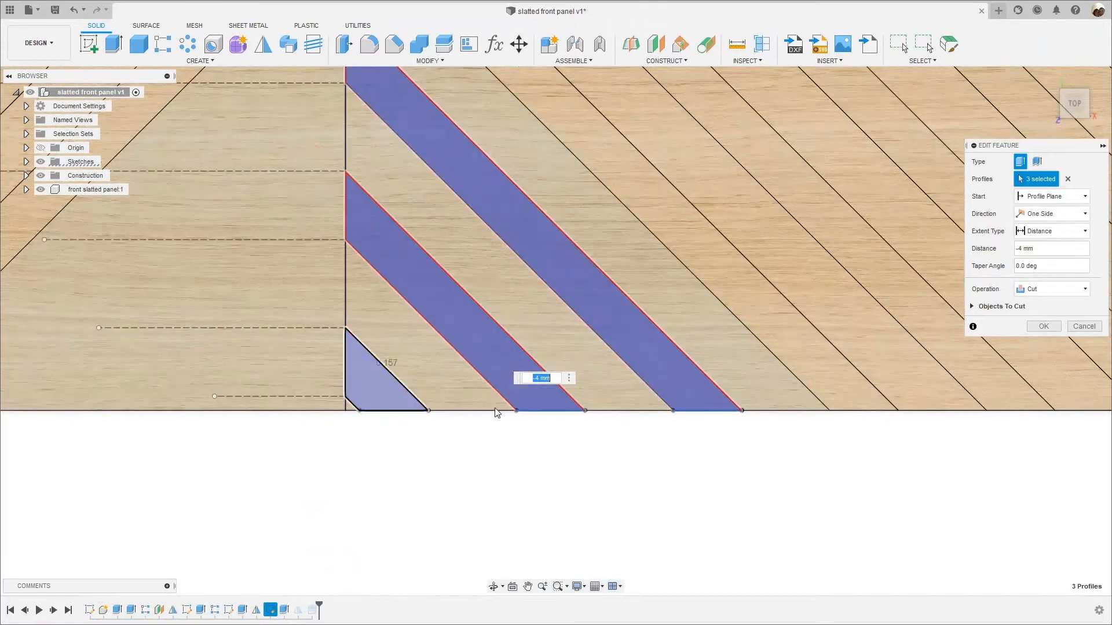
pyautogui.scroll(-5, 528, 437)
pyautogui.scroll(-1, 458, 429)
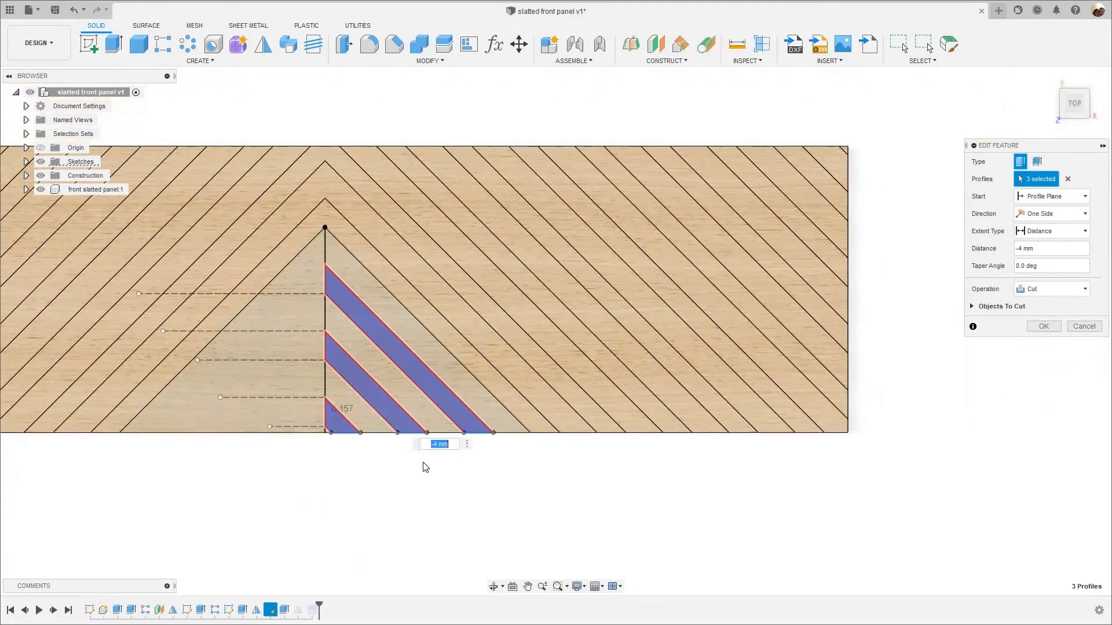
pyautogui.scroll(-1, 530, 462)
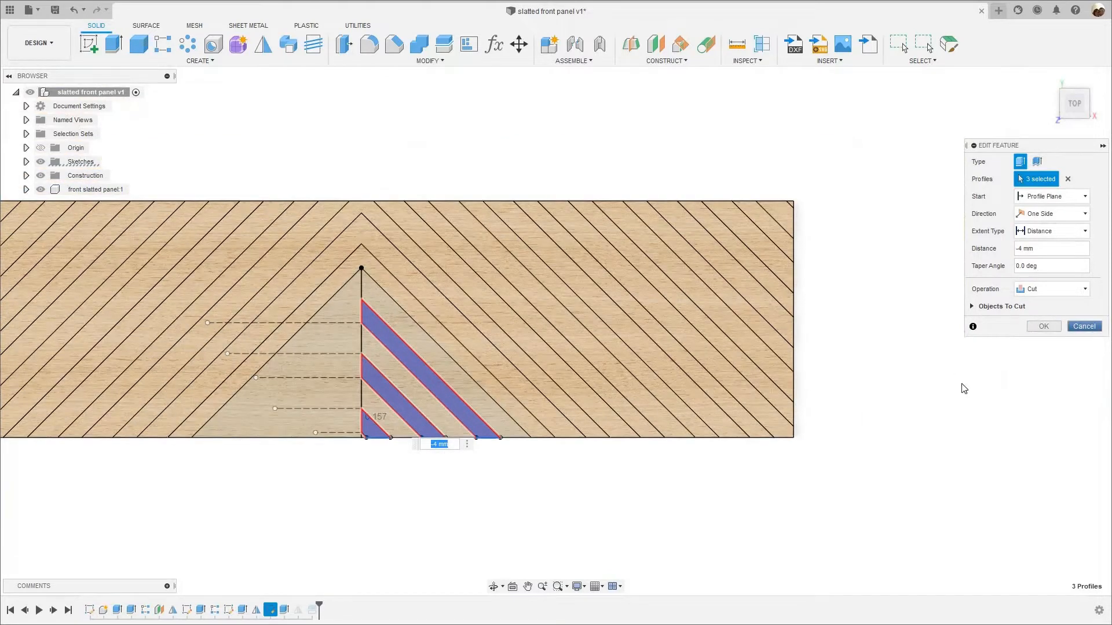
# - Open the mirror of the three-slat cut, examine its selected feature and mirror plane from an angled view, and close it without changes
pyautogui.rightClick(298, 610)
pyautogui.click(333, 507)
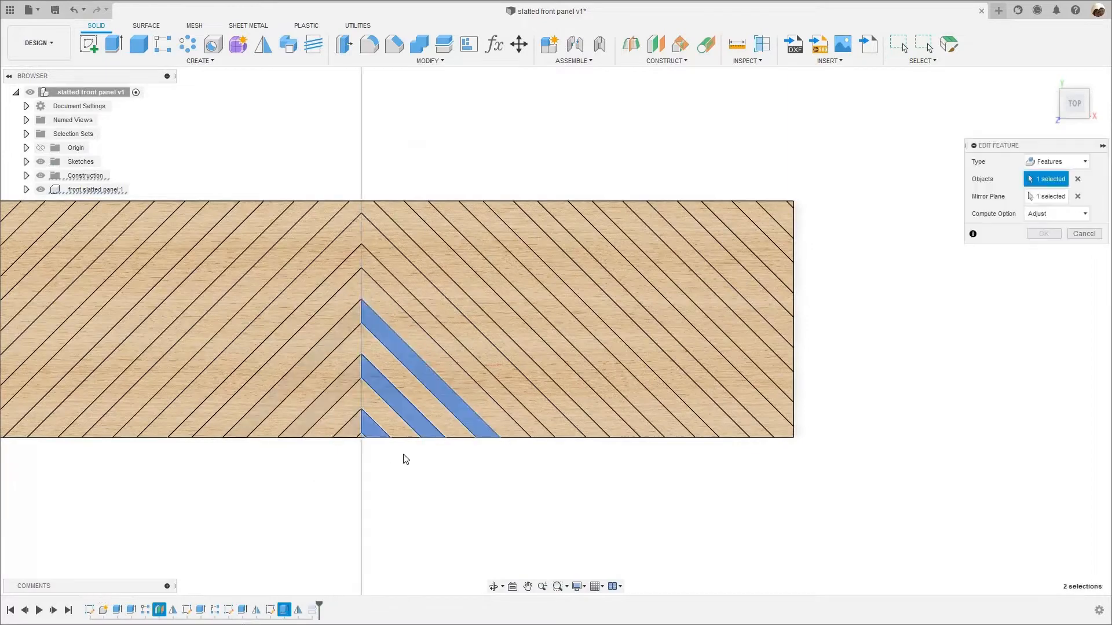
pyautogui.scroll(2, 404, 455)
pyautogui.scroll(2, 404, 460)
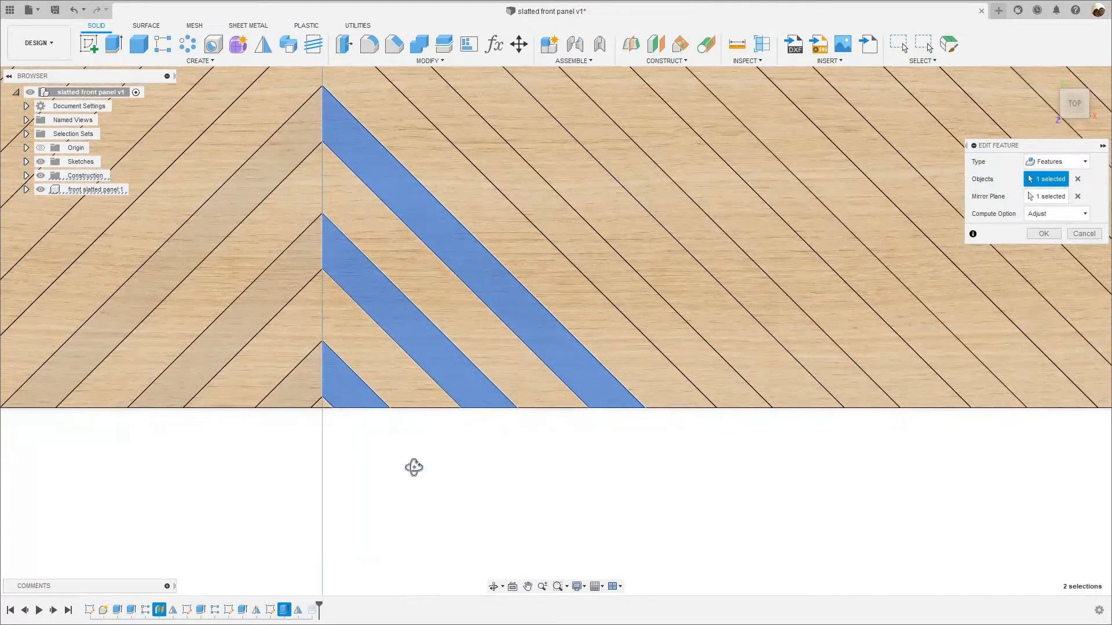
pyautogui.keyDown('shift'); pyautogui.moveTo(401, 439); pyautogui.dragTo(435, 409, button='middle'); pyautogui.keyUp('shift')
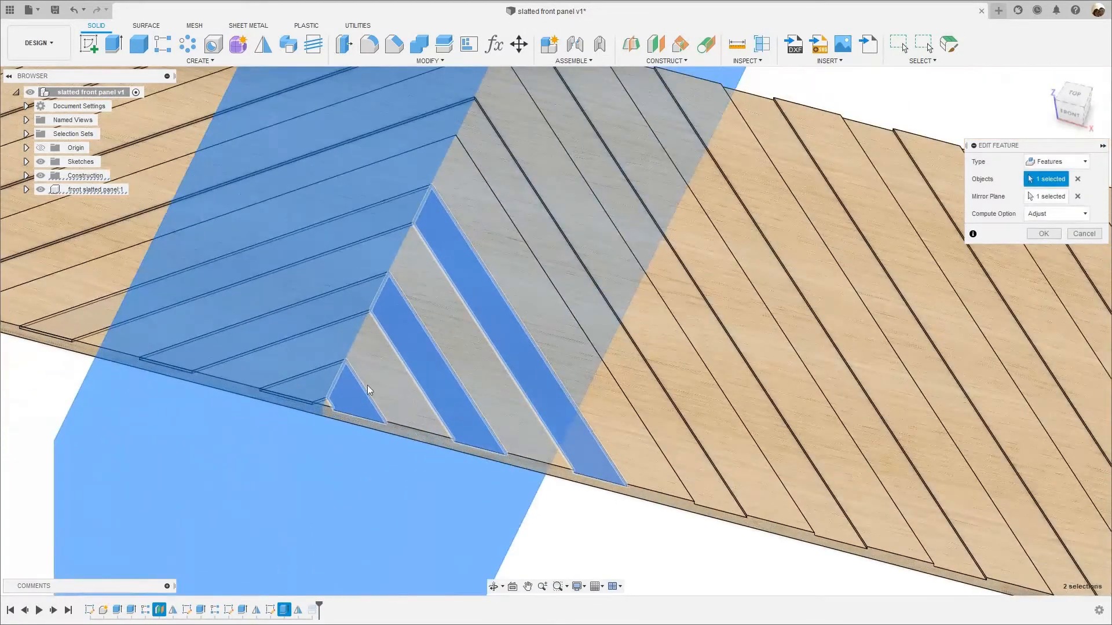
pyautogui.scroll(-1, 496, 379)
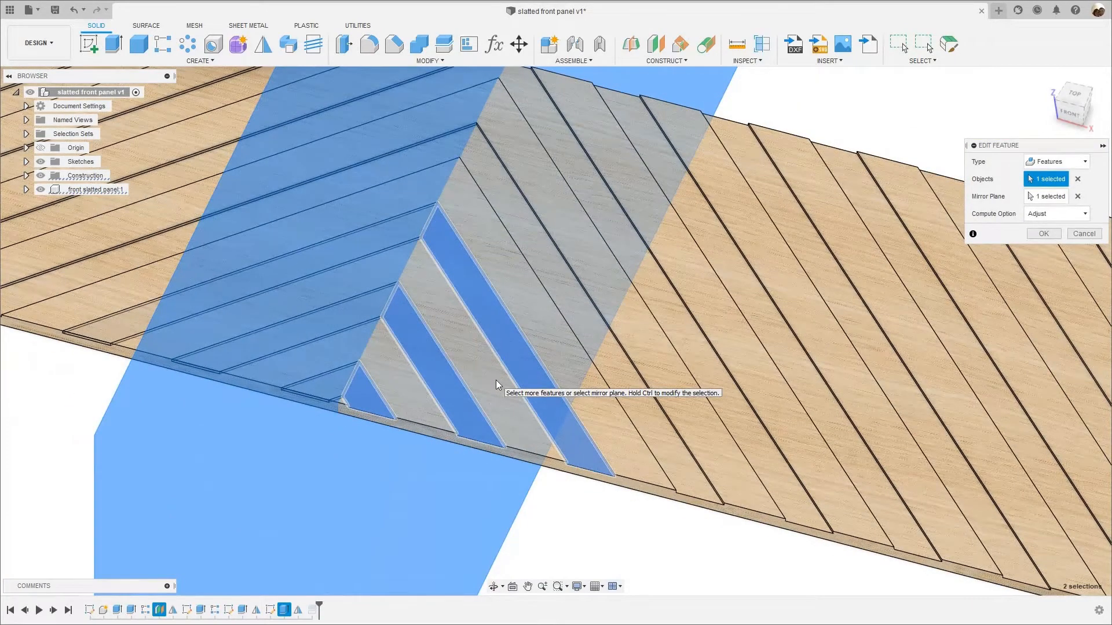
pyautogui.scroll(-5, 496, 381)
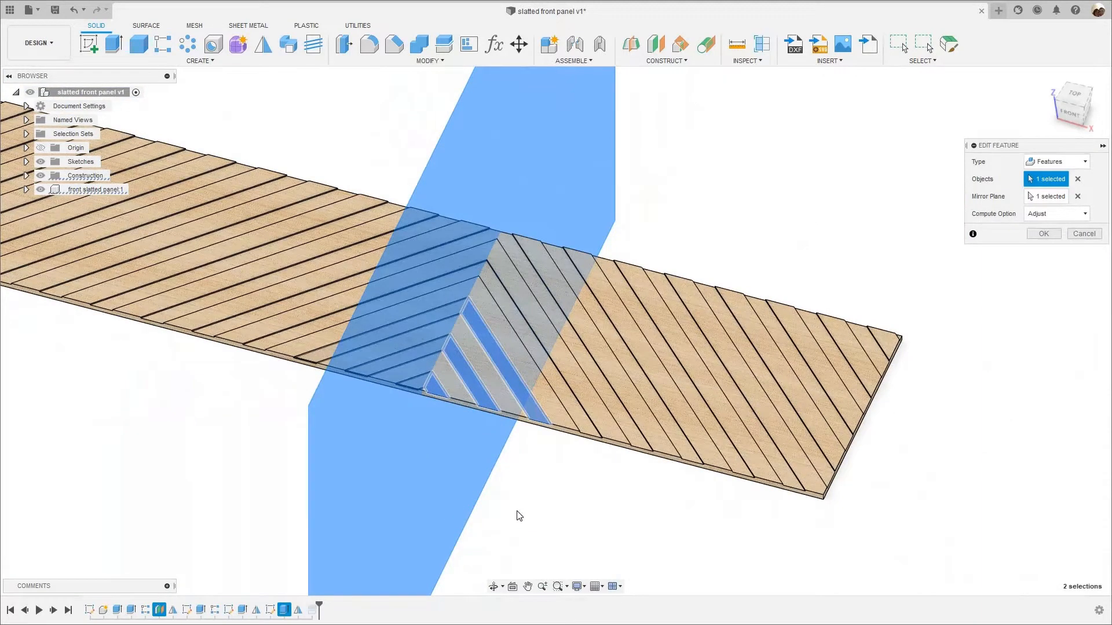
pyautogui.keyDown('shift'); pyautogui.moveTo(516, 519); pyautogui.dragTo(539, 514, button='middle'); pyautogui.keyUp('shift')
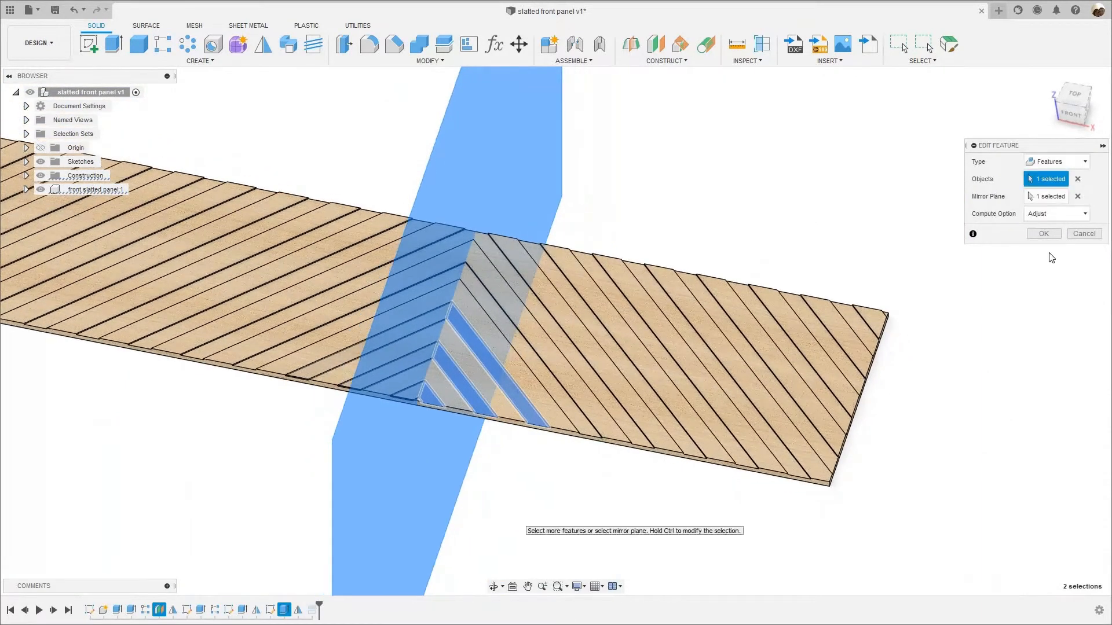
# - Highlight the three-slat cut extrusion, reopen its mirror to examine the Features type and the plane from several angles, and close it
pyautogui.click(271, 610)
pyautogui.click(284, 611)
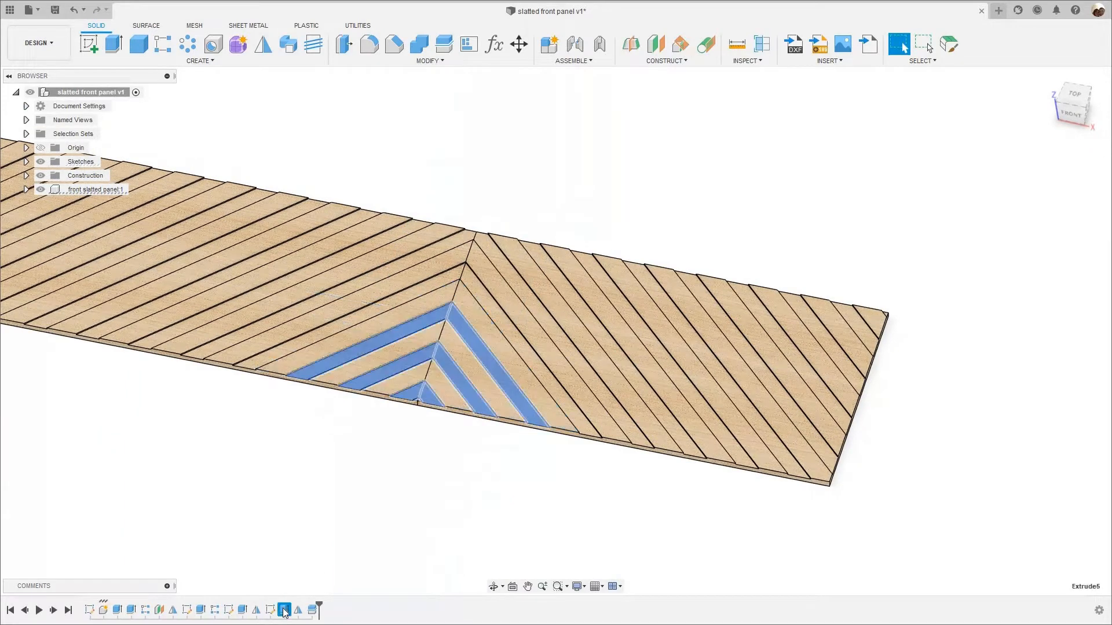
pyautogui.rightClick(298, 611)
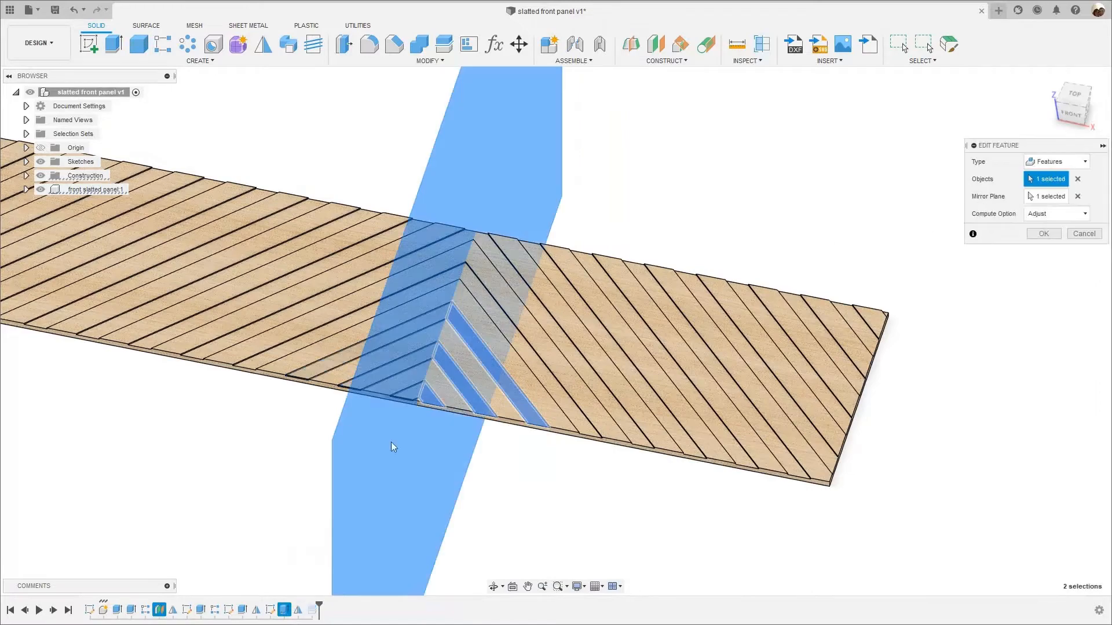
pyautogui.scroll(5, 582, 383)
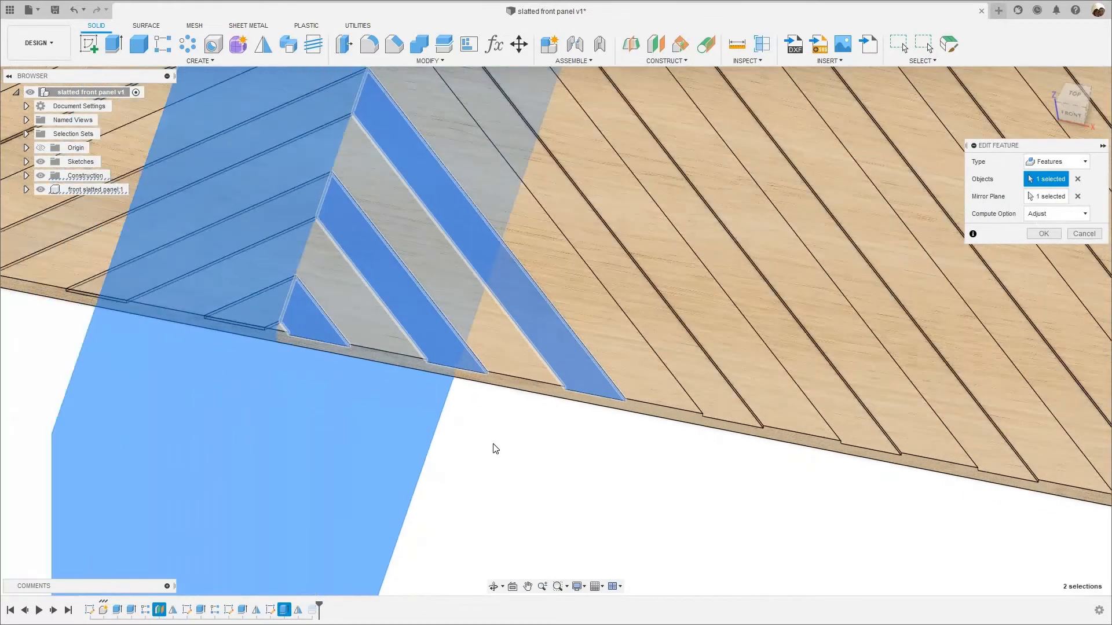
pyautogui.scroll(-8, 495, 449)
pyautogui.moveTo(1065, 110); pyautogui.dragTo(1081, 129)
pyautogui.click(1075, 98)
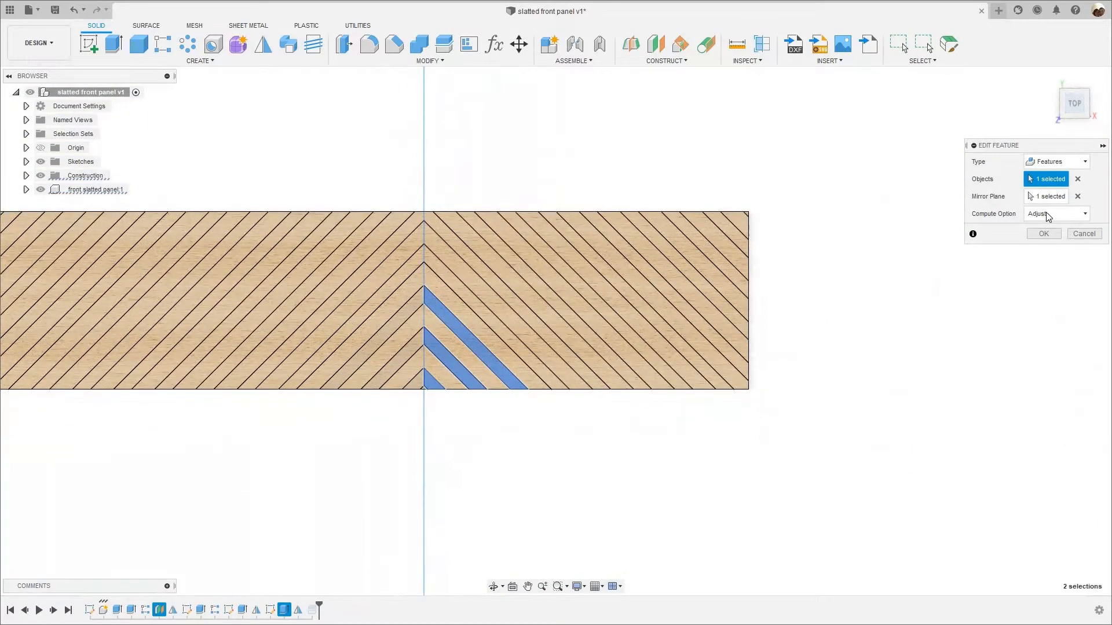
pyautogui.keyDown('shift'); pyautogui.moveTo(888, 370); pyautogui.dragTo(744, 340, button='middle'); pyautogui.keyUp('shift')
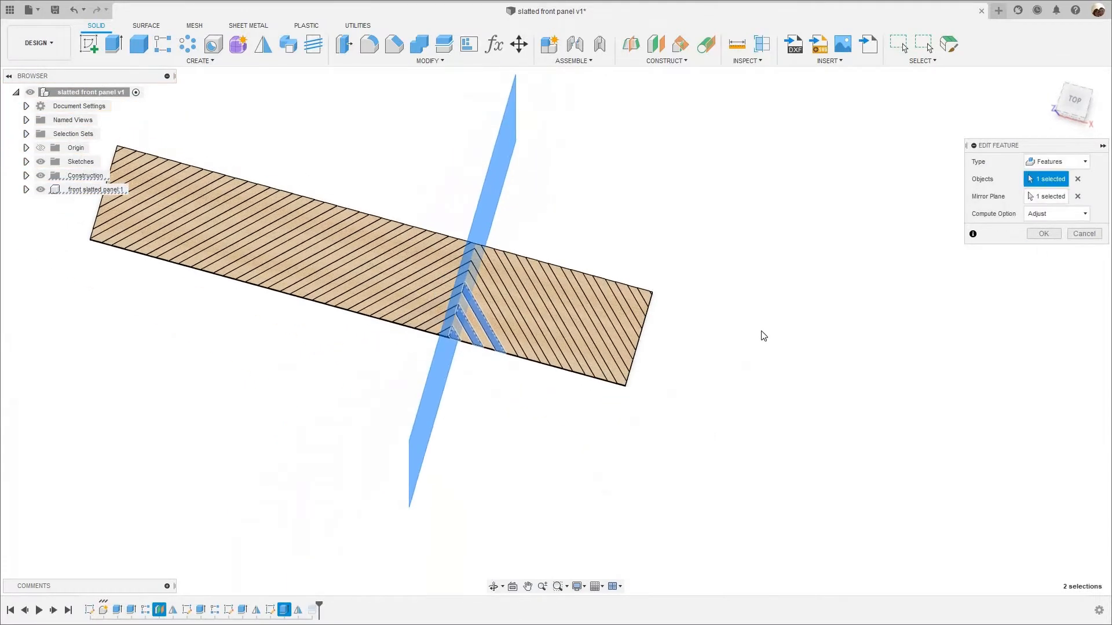
pyautogui.scroll(2, 762, 332)
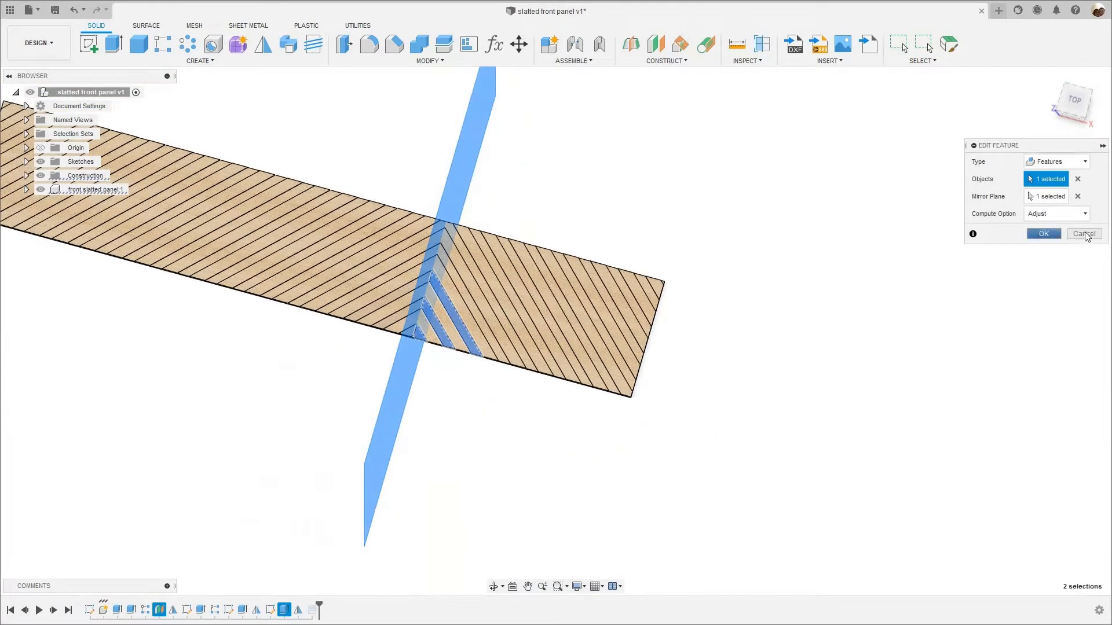
pyautogui.press('Return')
# - Open the split feature at the end of the timeline, examine its body and splitting plane from several angles, and close it without changes
pyautogui.keyDown('shift'); pyautogui.moveTo(411, 501); pyautogui.dragTo(401, 477, button='middle'); pyautogui.keyUp('shift')
pyautogui.scroll(5, 415, 519)
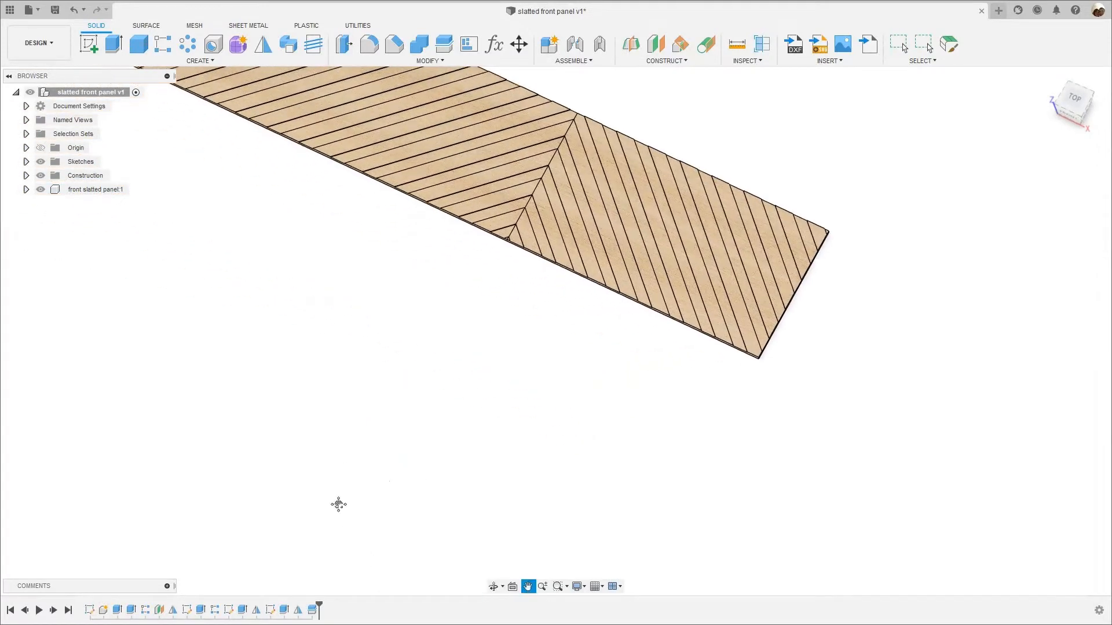
pyautogui.scroll(-3, 313, 563)
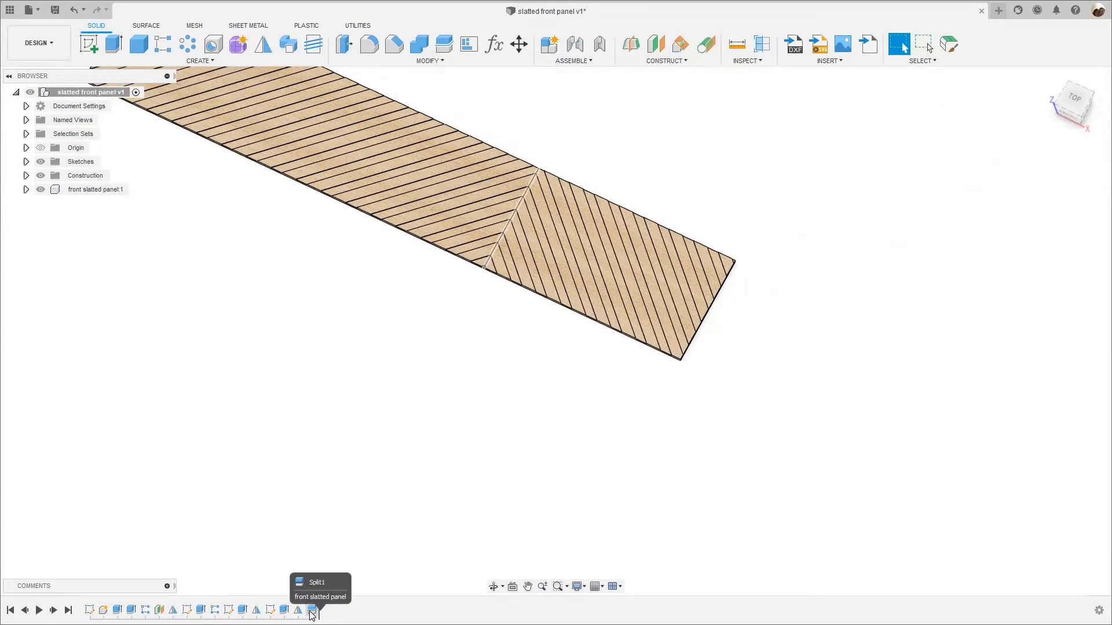
pyautogui.rightClick(314, 611)
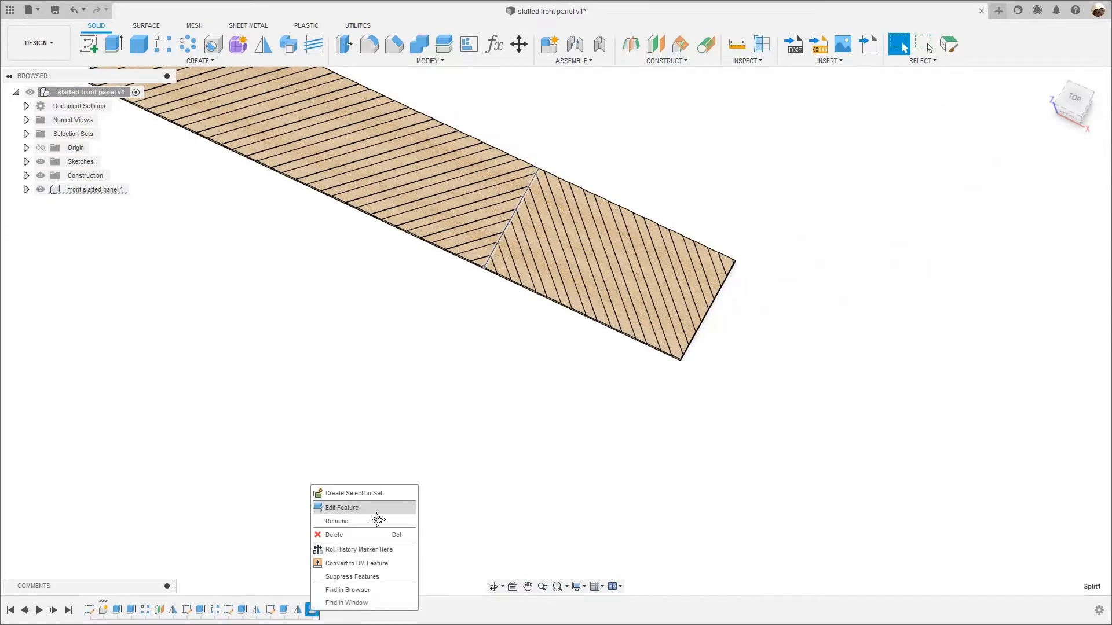
pyautogui.click(403, 506)
pyautogui.moveTo(517, 386); pyautogui.dragTo(494, 459, button='middle')
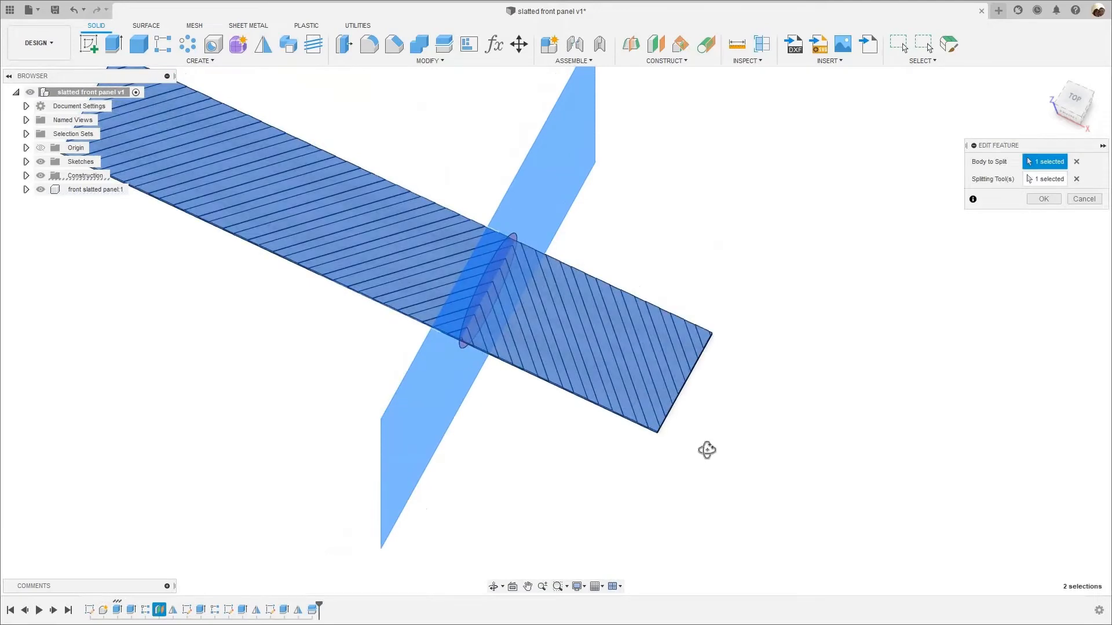
pyautogui.keyDown('shift'); pyautogui.moveTo(945, 277); pyautogui.dragTo(968, 280, button='middle'); pyautogui.keyUp('shift')
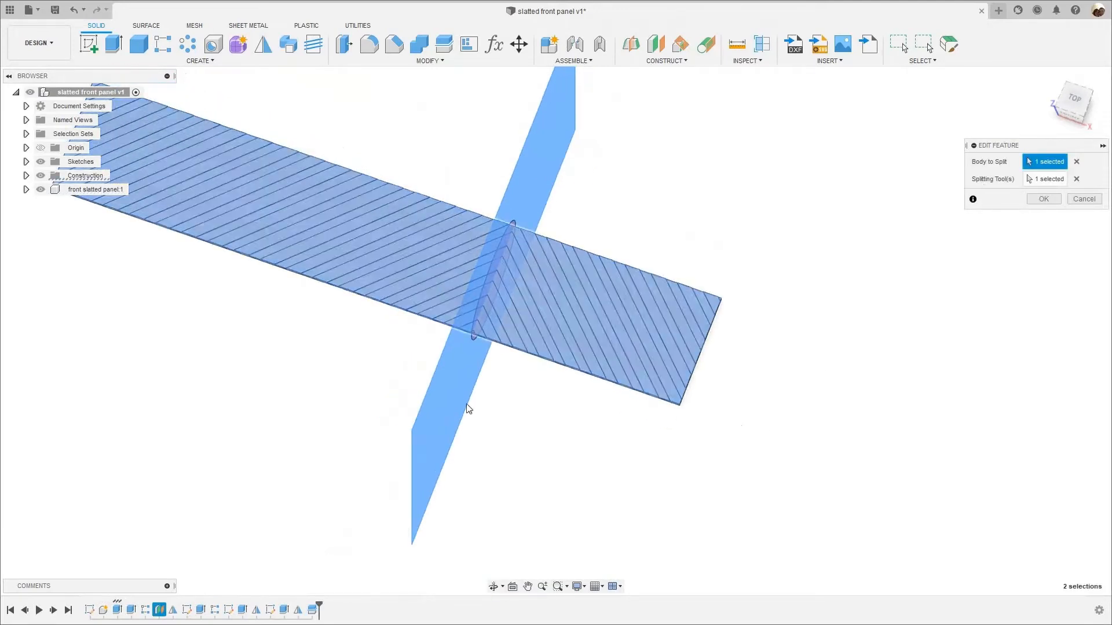
pyautogui.keyDown('shift'); pyautogui.moveTo(581, 397); pyautogui.dragTo(658, 392, button='middle'); pyautogui.keyUp('shift')
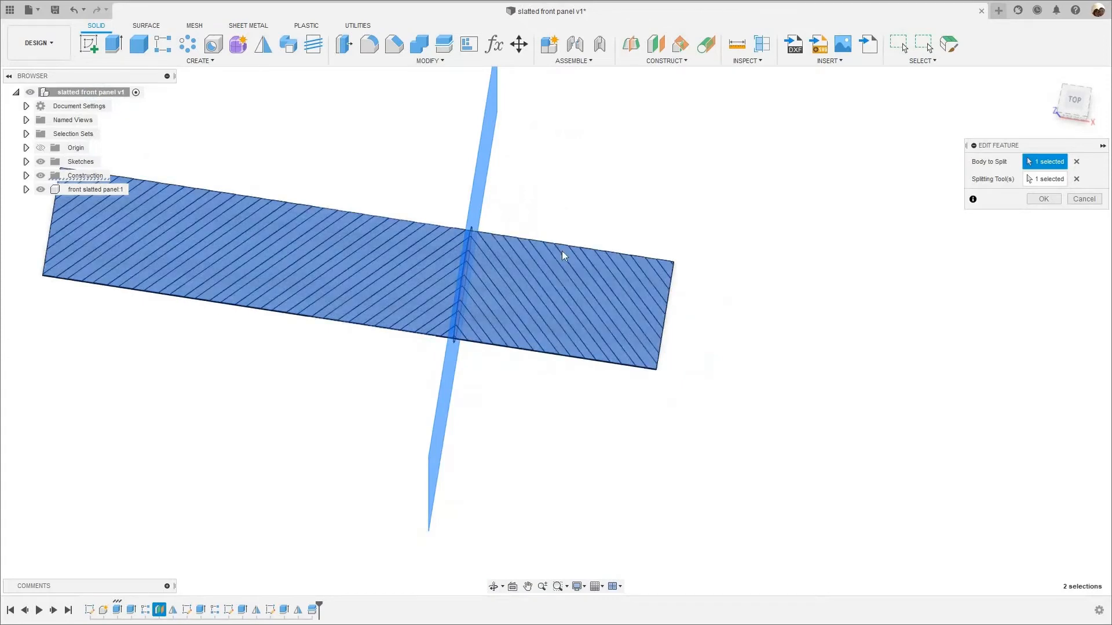
pyautogui.keyDown('shift'); pyautogui.moveTo(561, 251); pyautogui.dragTo(548, 245, button='middle'); pyautogui.keyUp('shift')
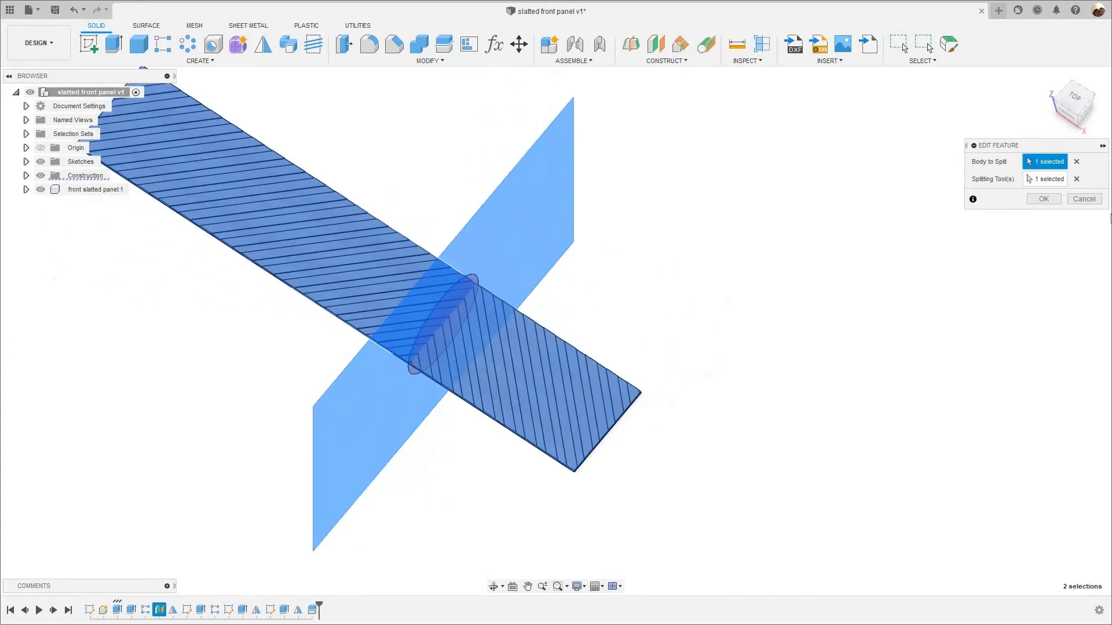
pyautogui.press('Return')
# - View the panel from the top and list the bodies of the front slatted panel component, checking the left and right panel entries
pyautogui.click(1083, 94)
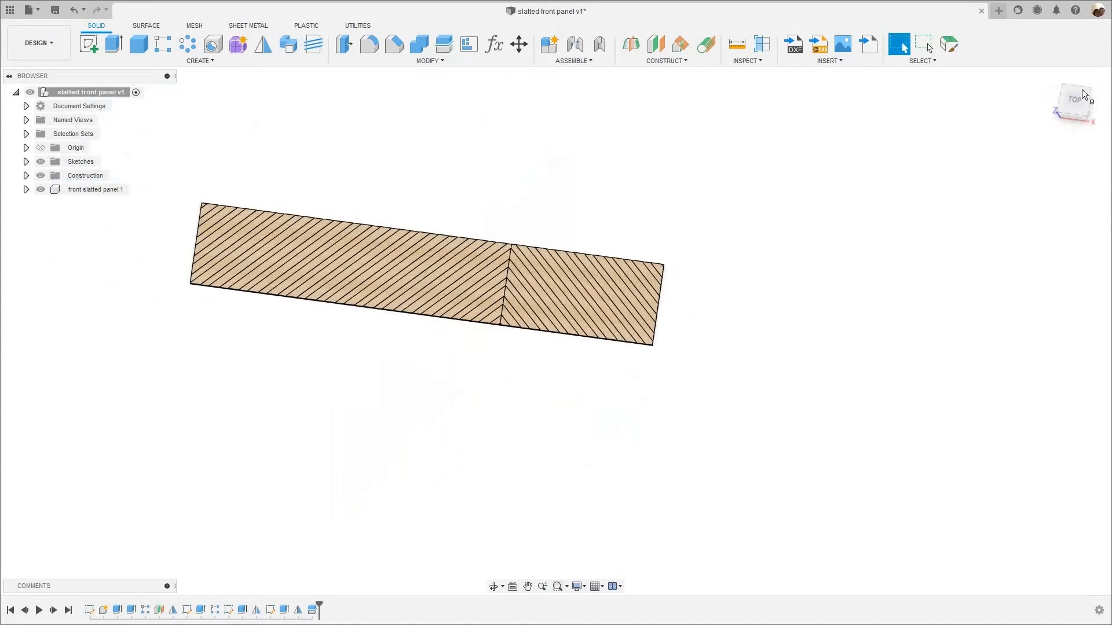
pyautogui.click(1075, 99)
pyautogui.scroll(6, 477, 248)
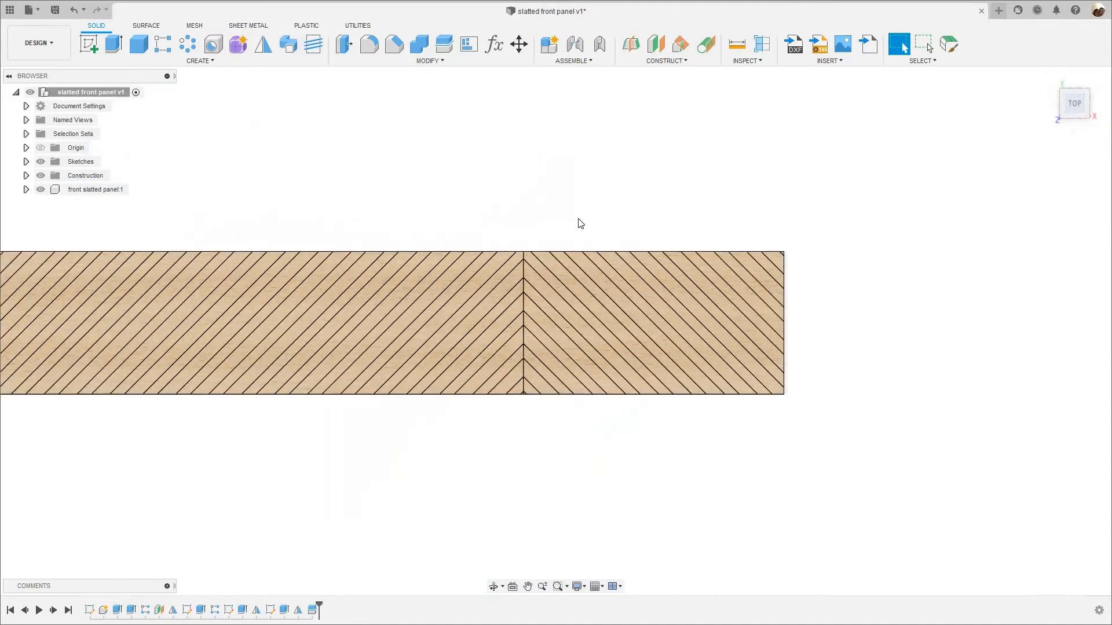
pyautogui.scroll(-4, 262, 201)
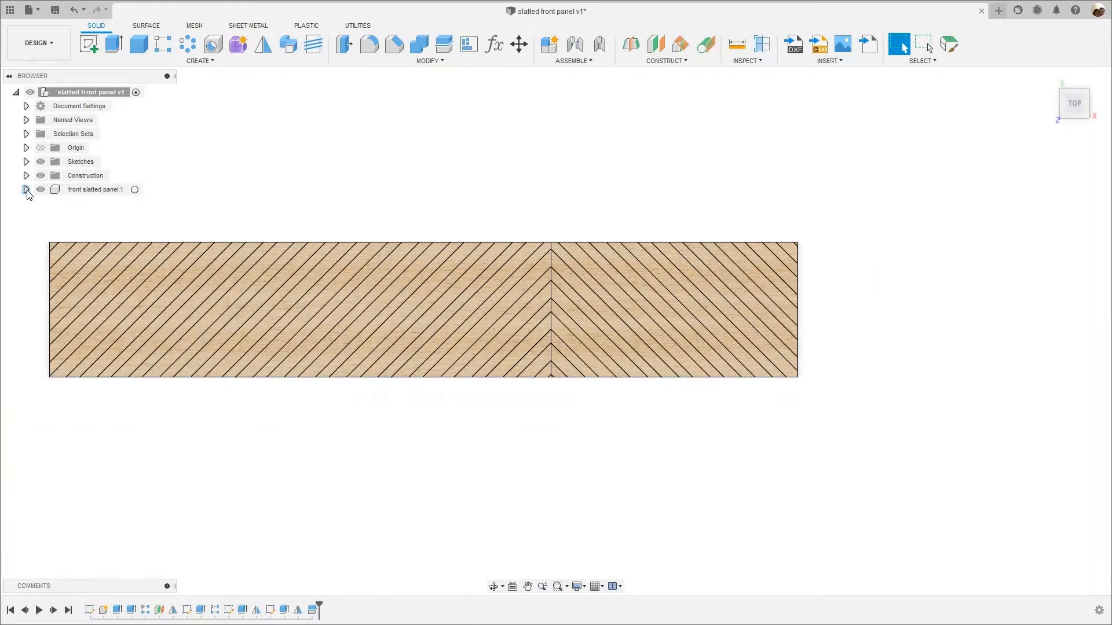
pyautogui.click(26, 190)
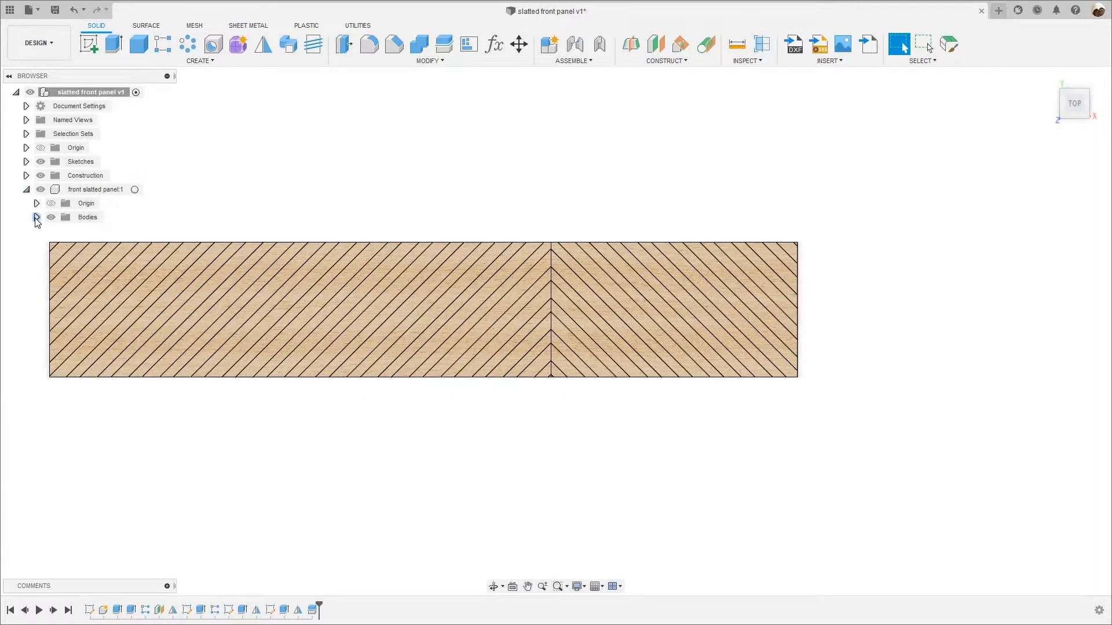
pyautogui.click(37, 218)
pyautogui.click(80, 246)
pyautogui.click(199, 208)
pyautogui.scroll(-3, 233, 191)
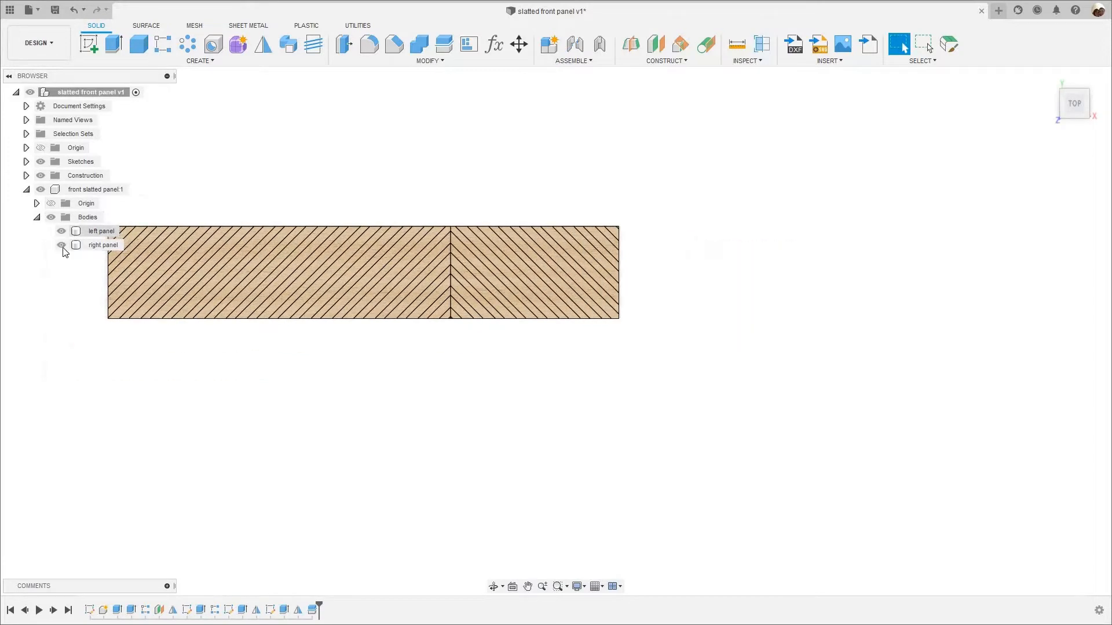
# - Toggle the right panel body's visibility off and back on, and collapse the front slatted panel component
pyautogui.click(62, 246)
pyautogui.click(62, 245)
pyautogui.click(37, 218)
pyautogui.click(26, 189)
pyautogui.scroll(-2, 725, 271)
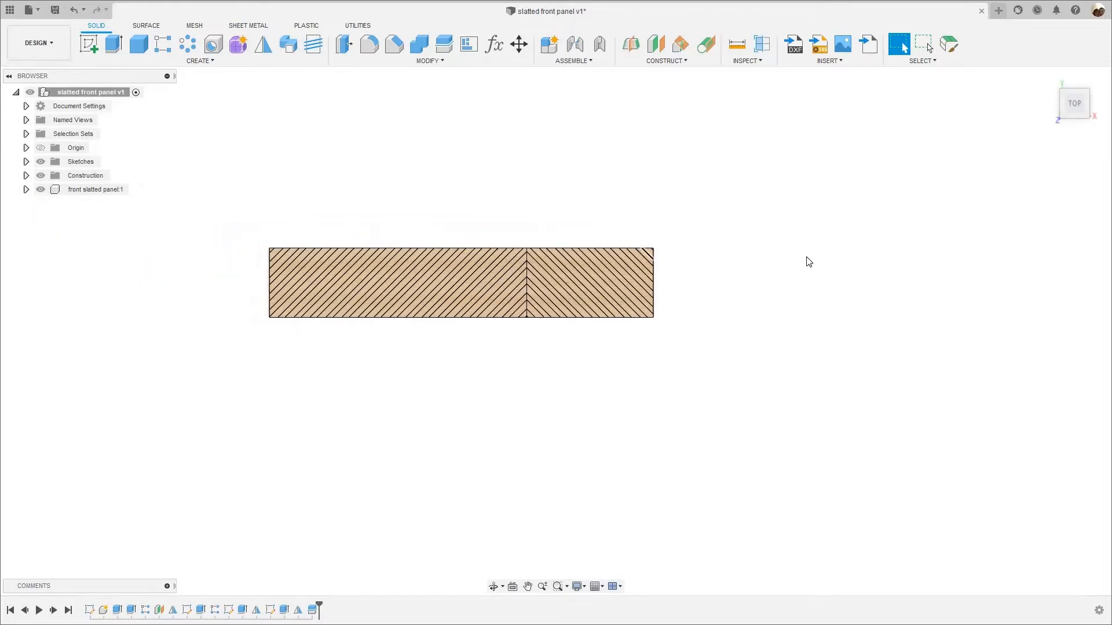
pyautogui.moveTo(759, 271); pyautogui.dragTo(833, 311, button='middle')
pyautogui.scroll(2, 833, 310)
pyautogui.moveTo(754, 301); pyautogui.dragTo(843, 341, button='middle')
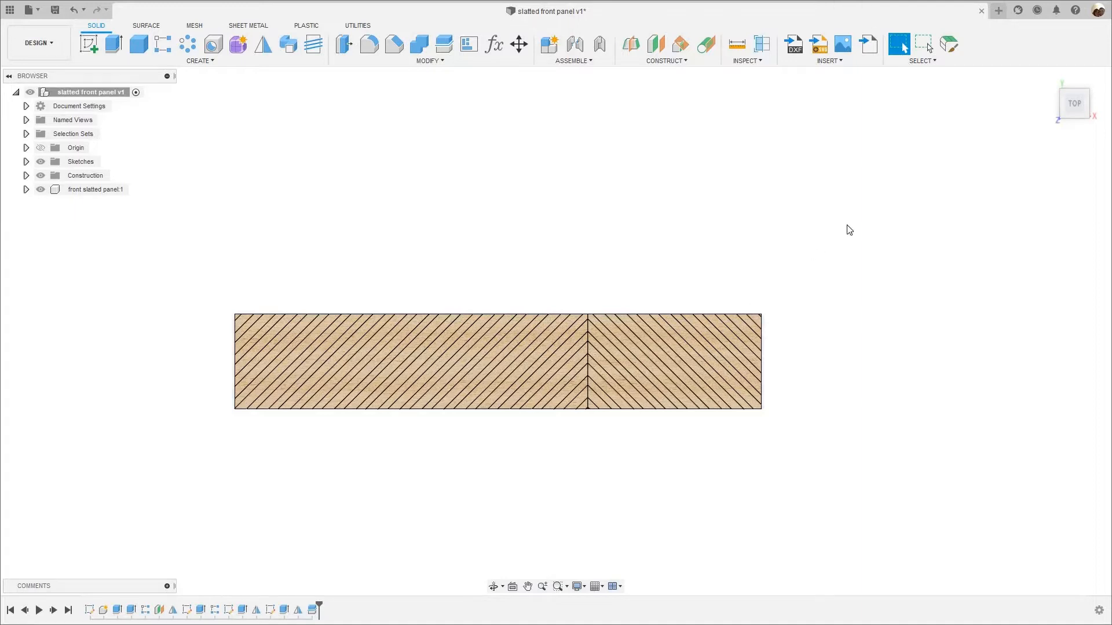
pyautogui.moveTo(868, 193); pyautogui.dragTo(869, 200, button='middle')
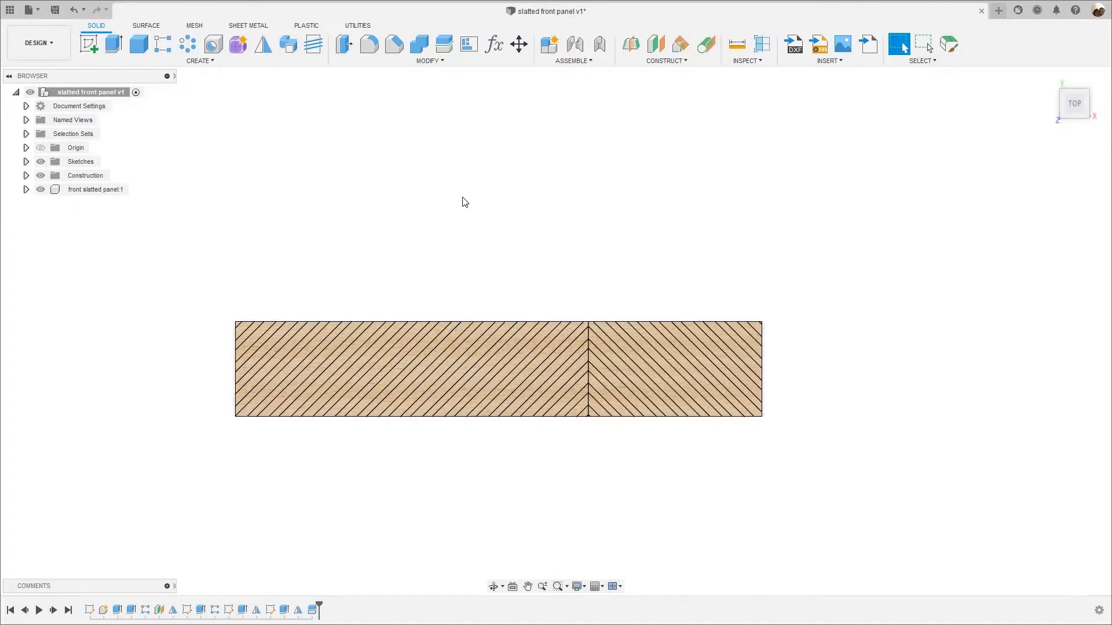
pyautogui.scroll(-2, 314, 200)
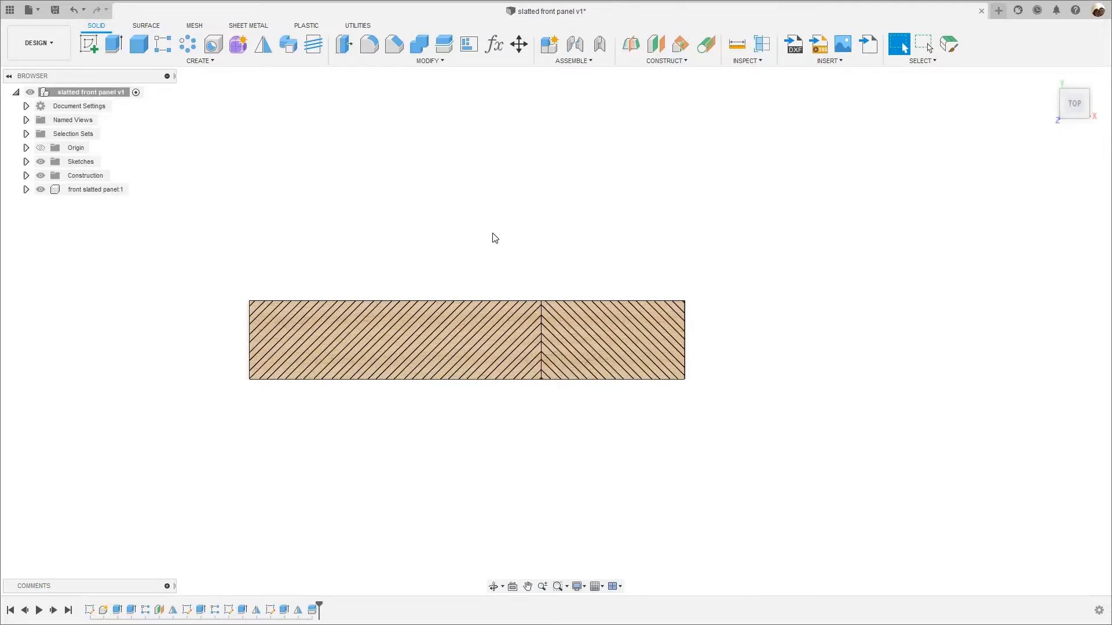
pyautogui.scroll(2, 496, 240)
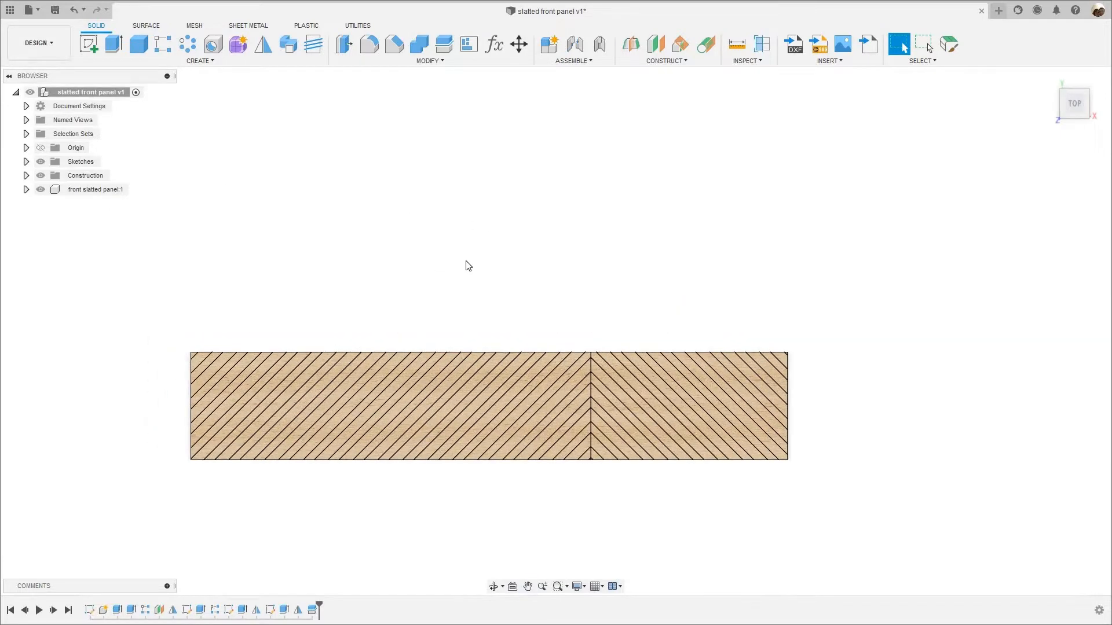
pyautogui.scroll(-1, 312, 273)
pyautogui.moveTo(382, 314); pyautogui.dragTo(391, 316, button='middle')
pyautogui.moveTo(301, 249); pyautogui.dragTo(246, 286, button='middle')
pyautogui.scroll(-1, 354, 288)
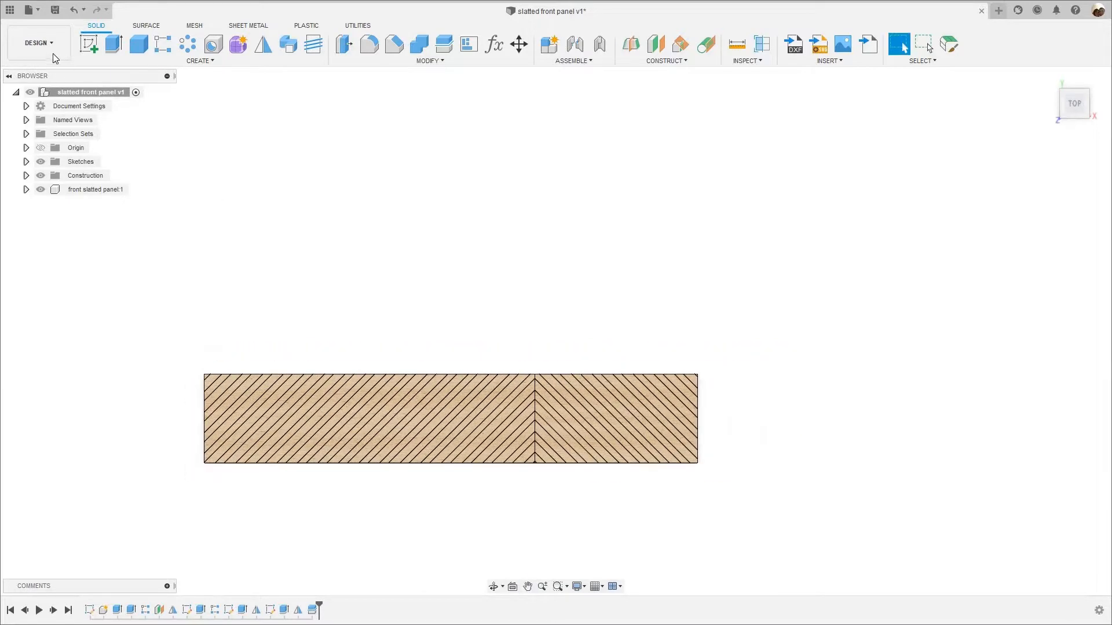
# - Switch to the Manufacture workspace and highlight the right panel and left panel setups in an angled view to compare their origins
pyautogui.click(39, 43)
pyautogui.click(58, 170)
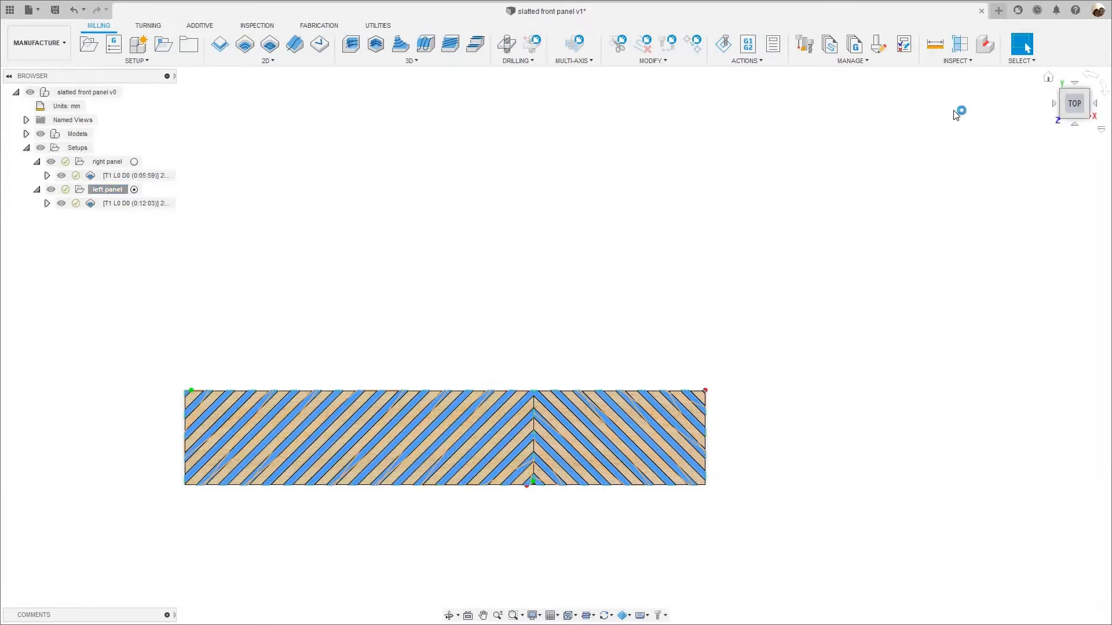
pyautogui.keyDown('shift'); pyautogui.moveTo(538, 223); pyautogui.dragTo(703, 222, button='middle'); pyautogui.keyUp('shift')
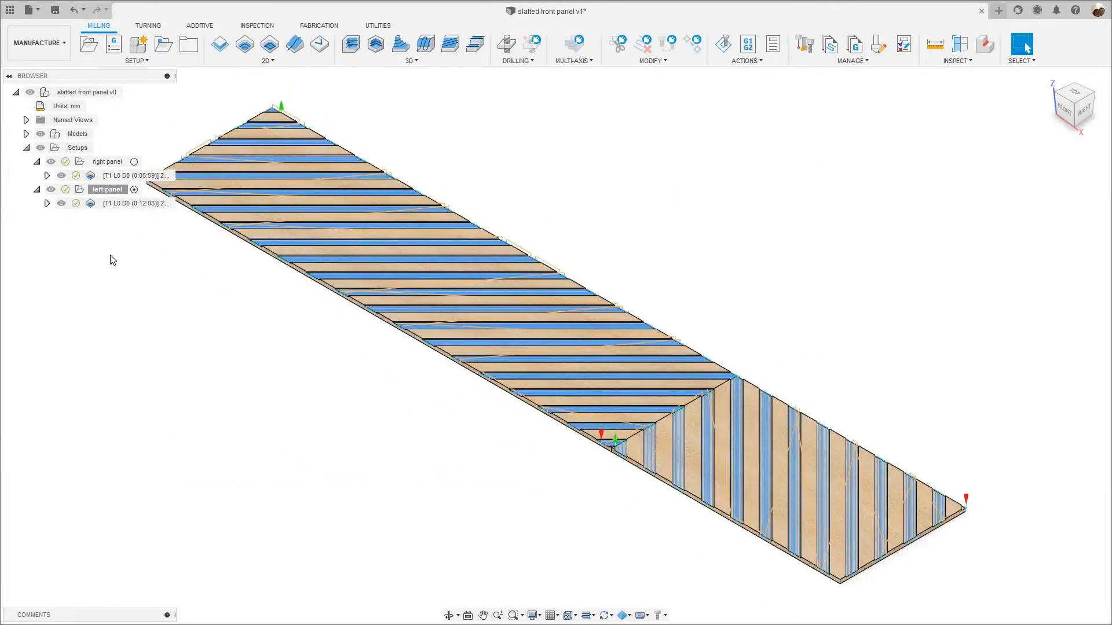
pyautogui.scroll(-3, 117, 262)
pyautogui.moveTo(1, 180); pyautogui.dragTo(10, 193, button='middle')
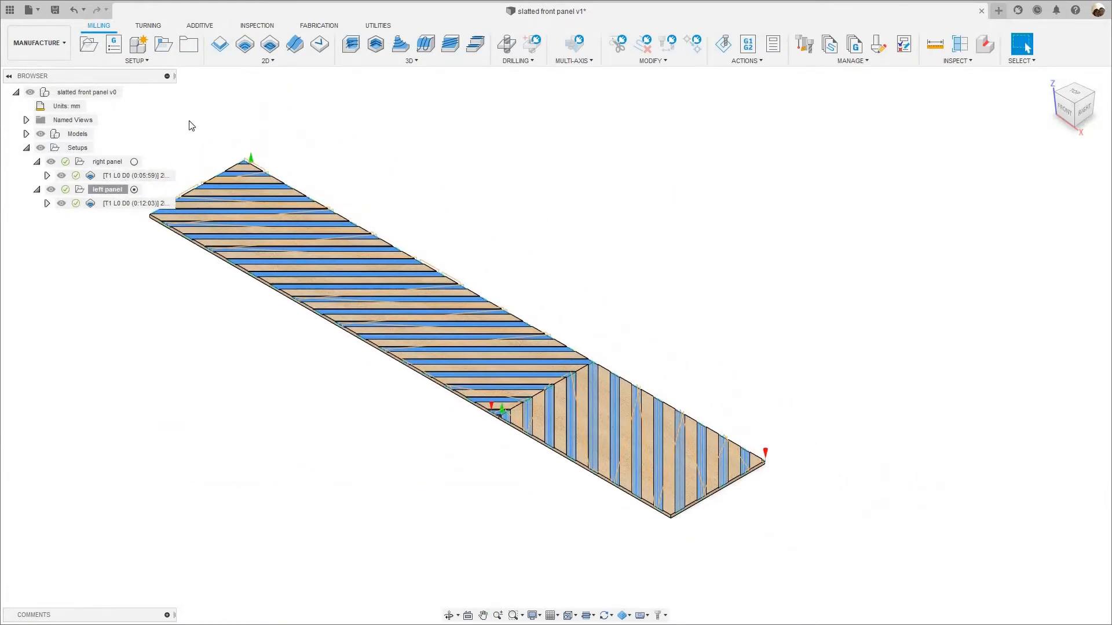
pyautogui.click(110, 162)
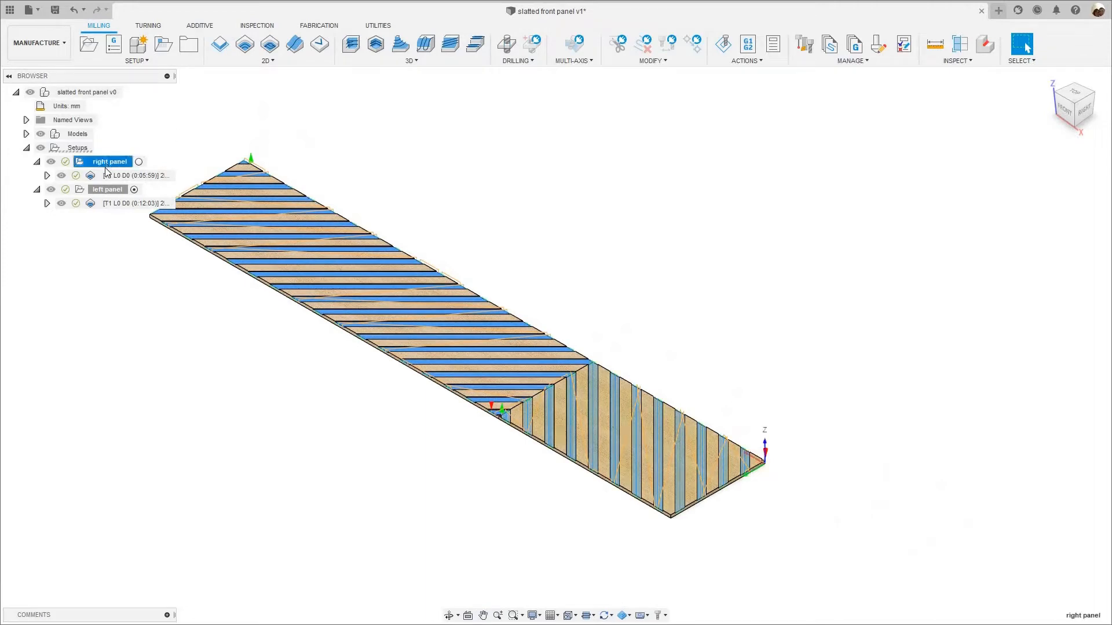
pyautogui.click(104, 190)
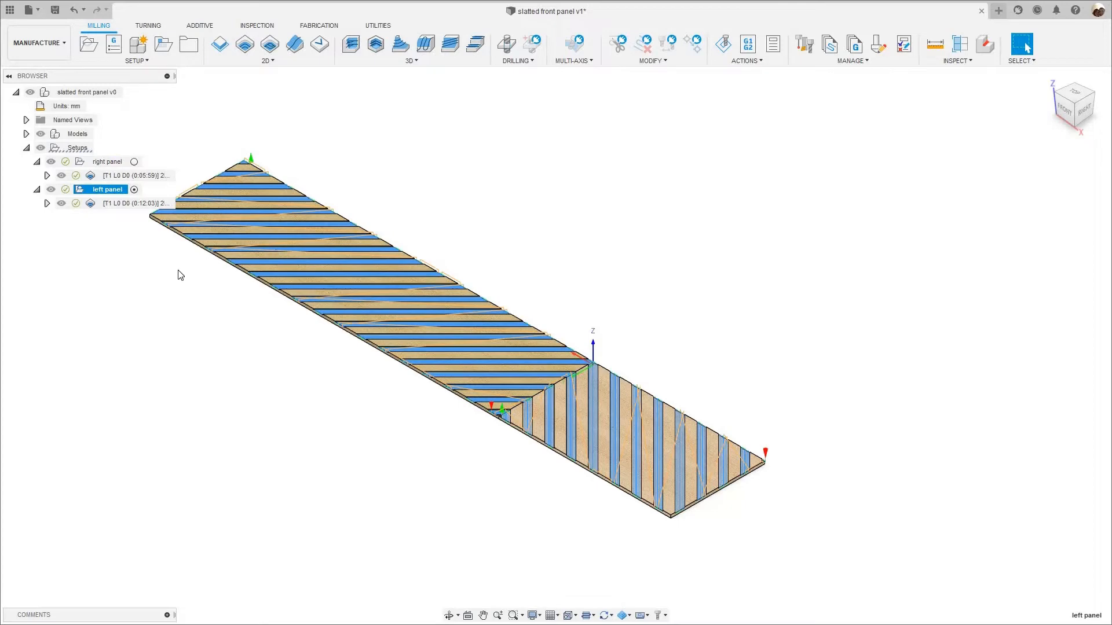
# - Open the right panel setup for editing and highlight the body assigned as its model
pyautogui.click(107, 163)
pyautogui.rightClick(107, 165)
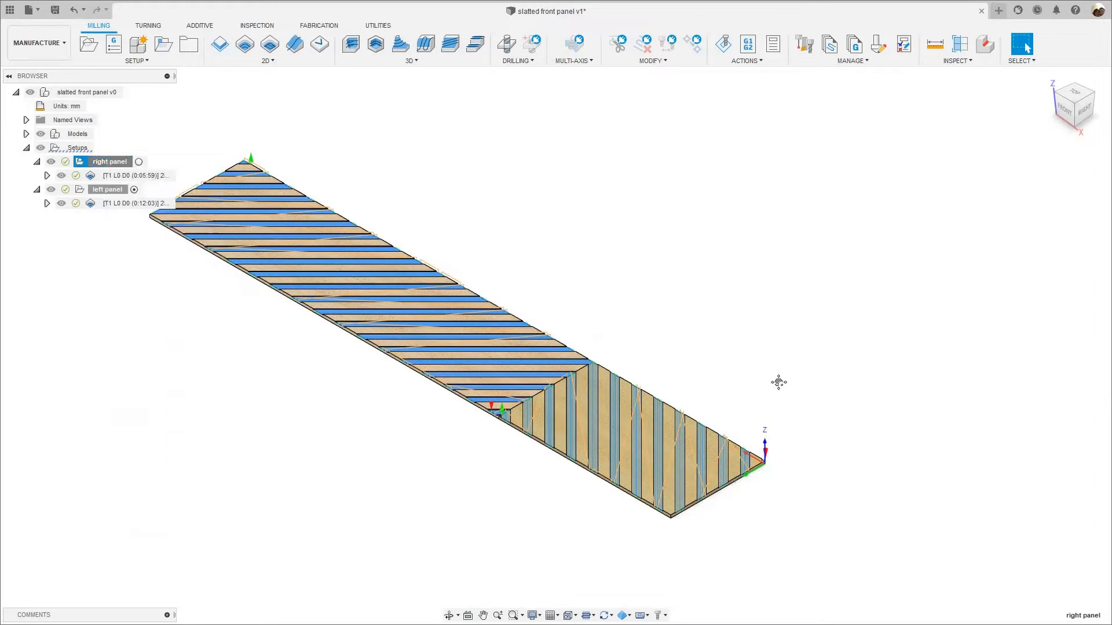
pyautogui.moveTo(838, 474); pyautogui.dragTo(795, 415, button='middle')
pyautogui.scroll(3, 802, 415)
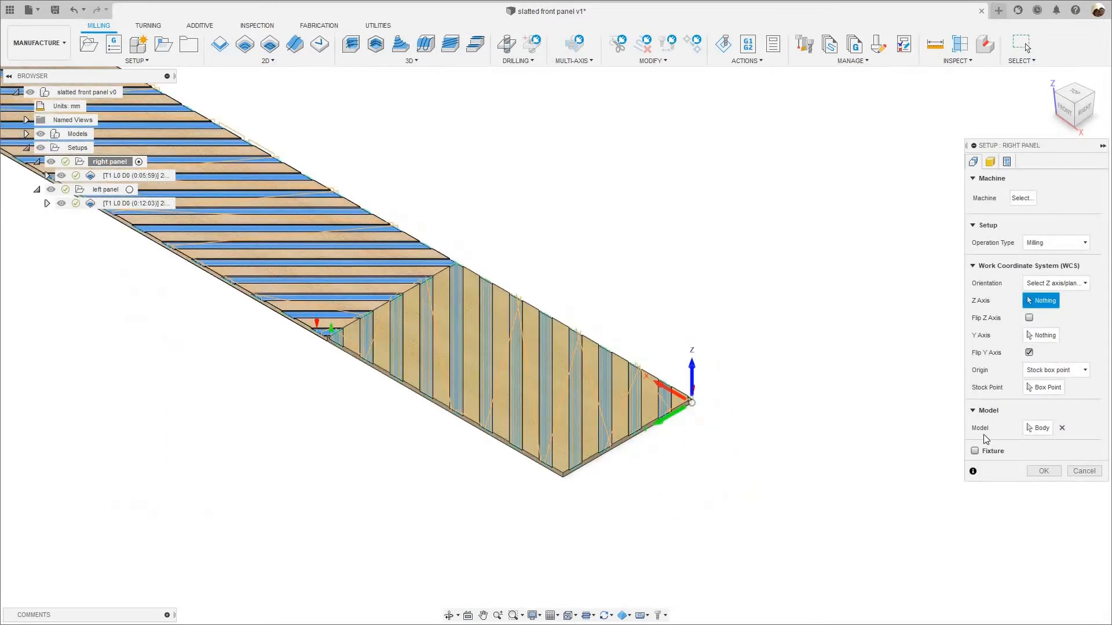
pyautogui.click(1039, 428)
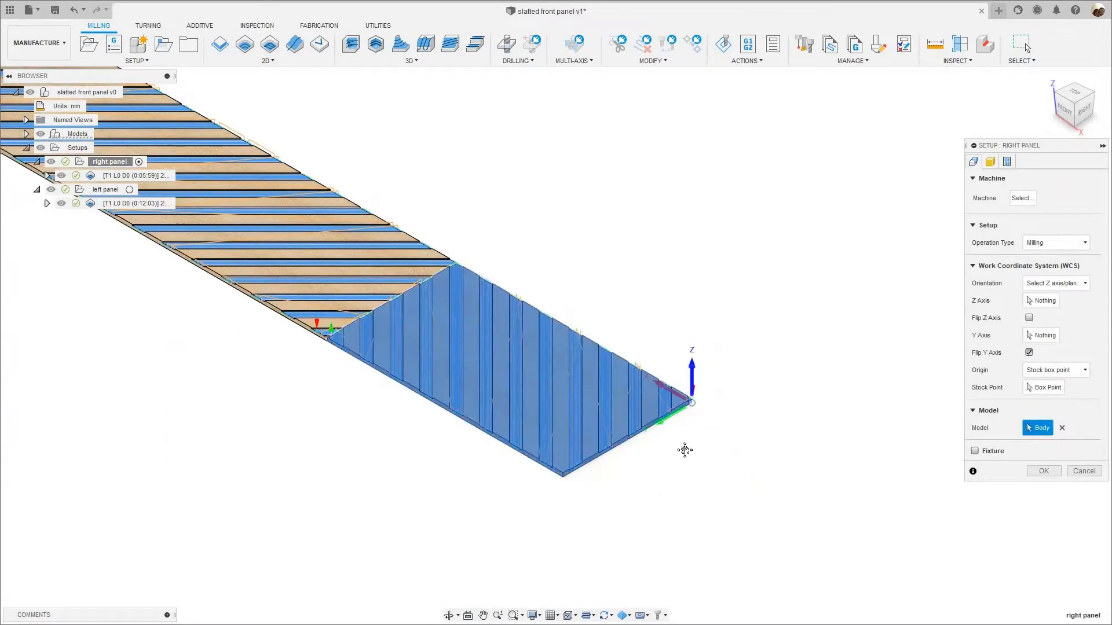
# - Examine the right panel setup's work coordinate origin and axis directions closely at the panel's outer corner
pyautogui.scroll(5, 689, 446)
pyautogui.scroll(-6, 712, 389)
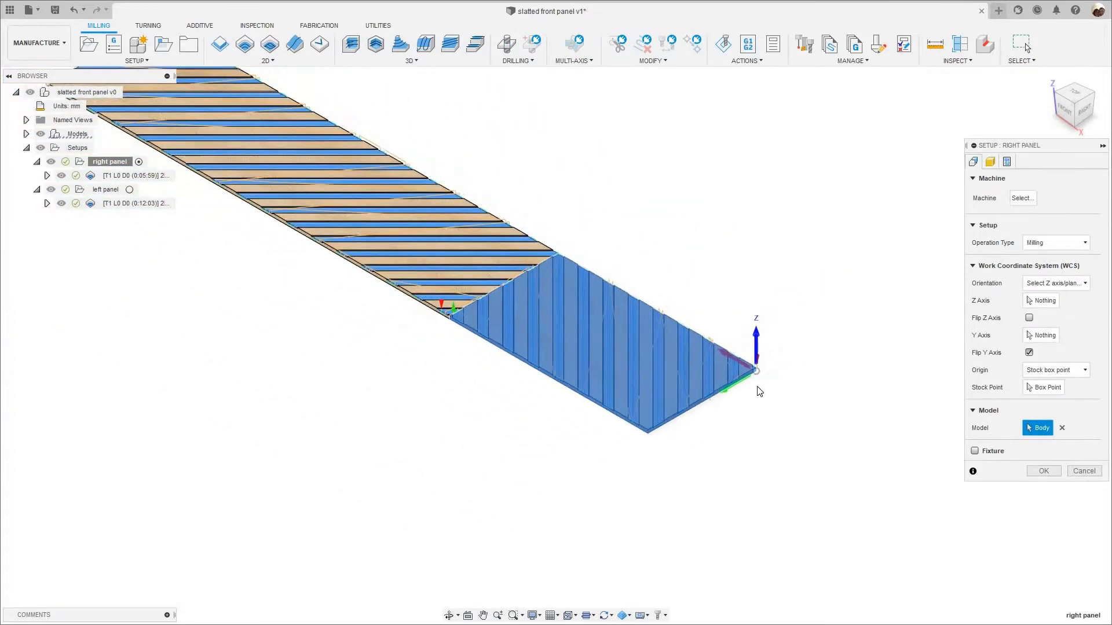
pyautogui.scroll(6, 759, 391)
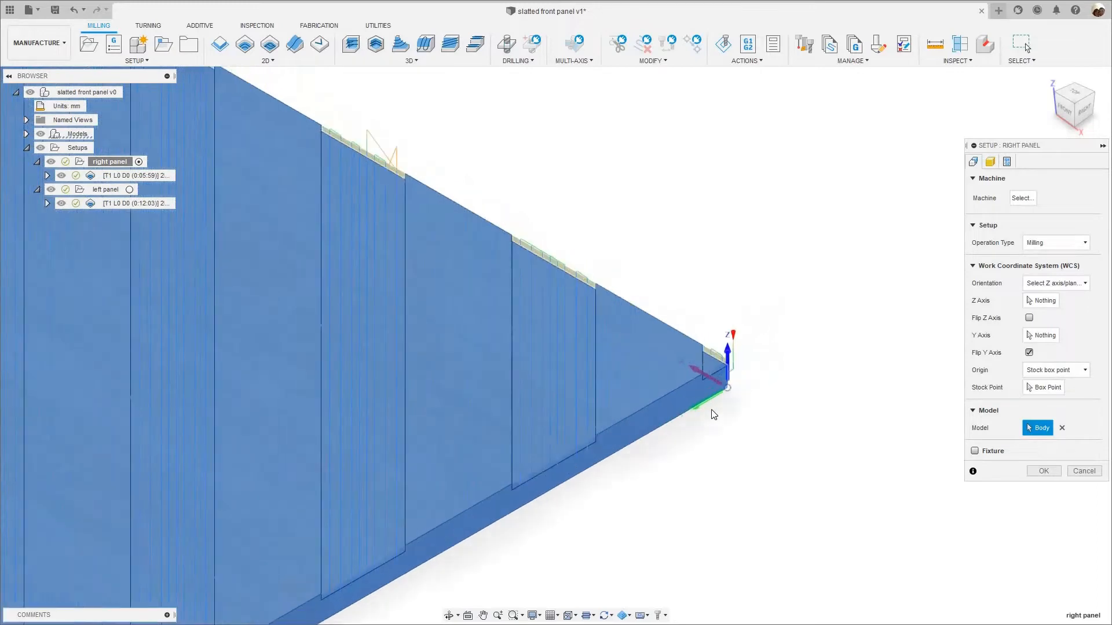
pyautogui.scroll(5, 710, 411)
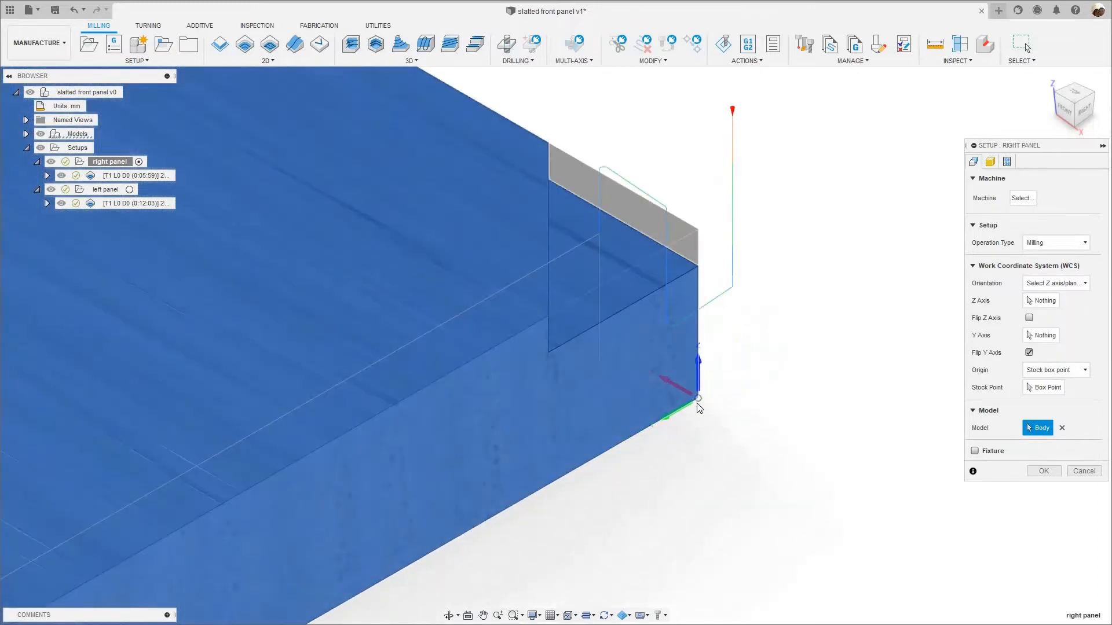
pyautogui.scroll(-3, 723, 394)
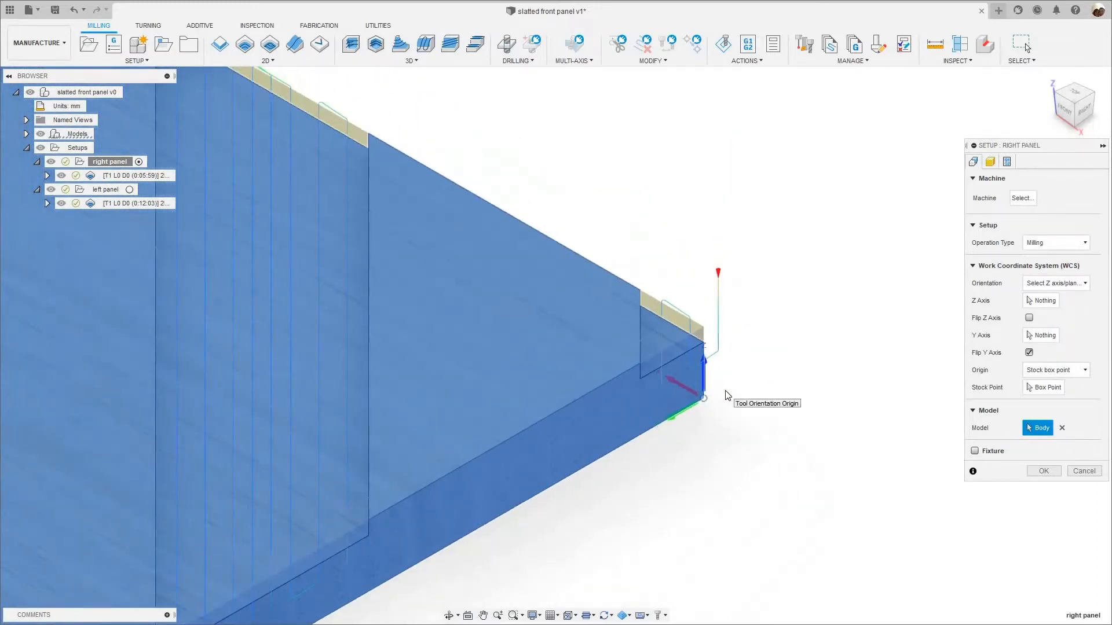
pyautogui.scroll(-5, 728, 396)
pyautogui.scroll(-5, 749, 382)
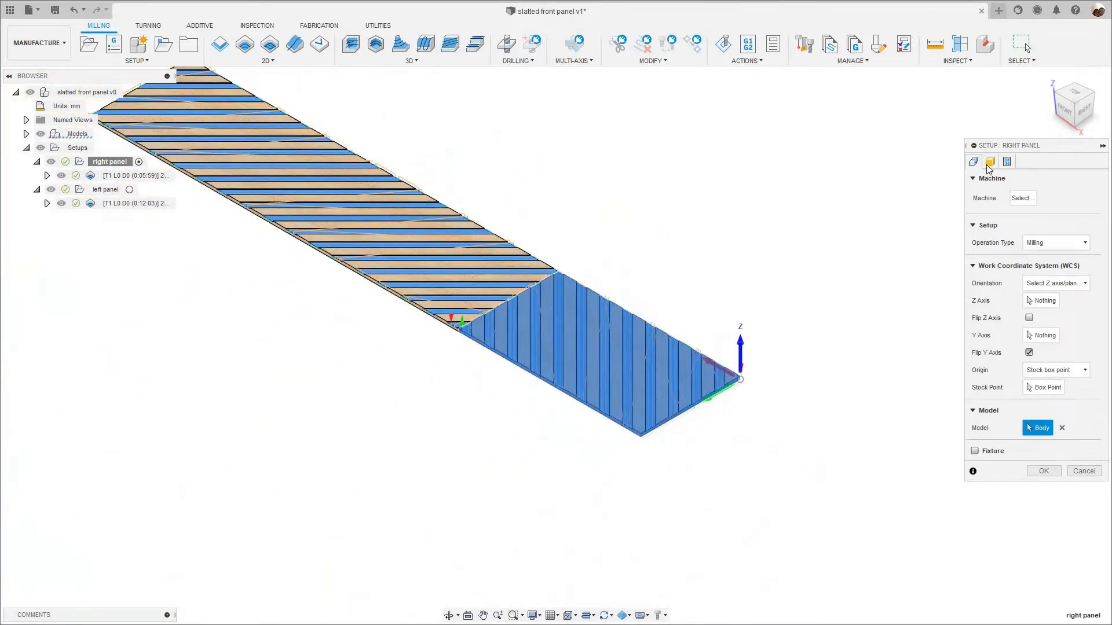
# - Examine the right panel setup's stock mode, offsets and dimensions, and its program name, comment and WCS offset
pyautogui.click(989, 162)
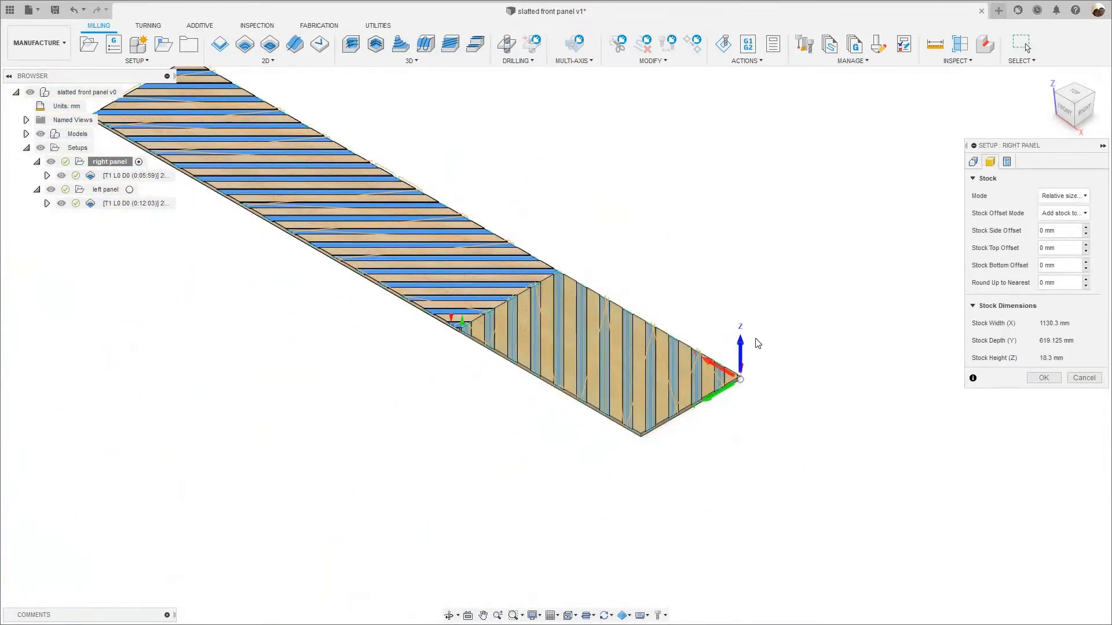
pyautogui.scroll(3, 685, 378)
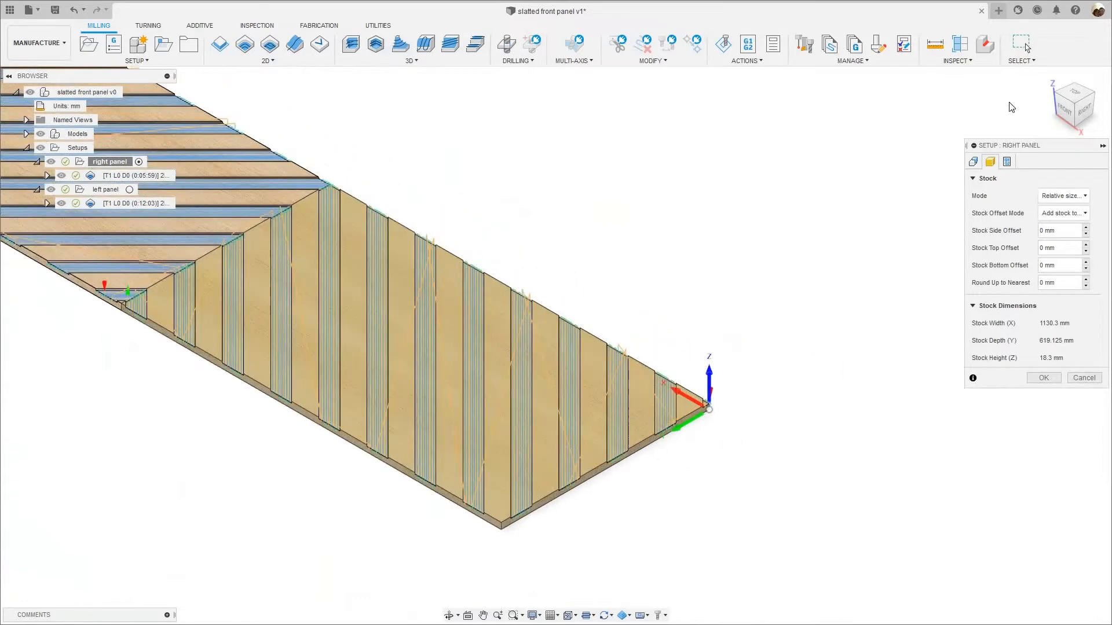
pyautogui.click(1006, 162)
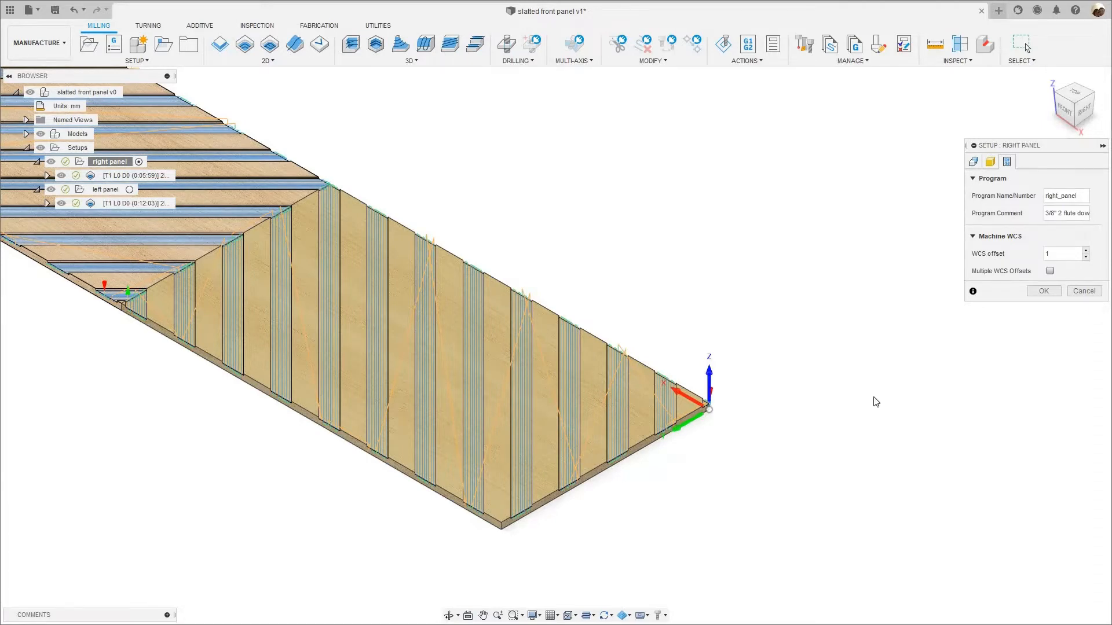
pyautogui.scroll(1, 826, 399)
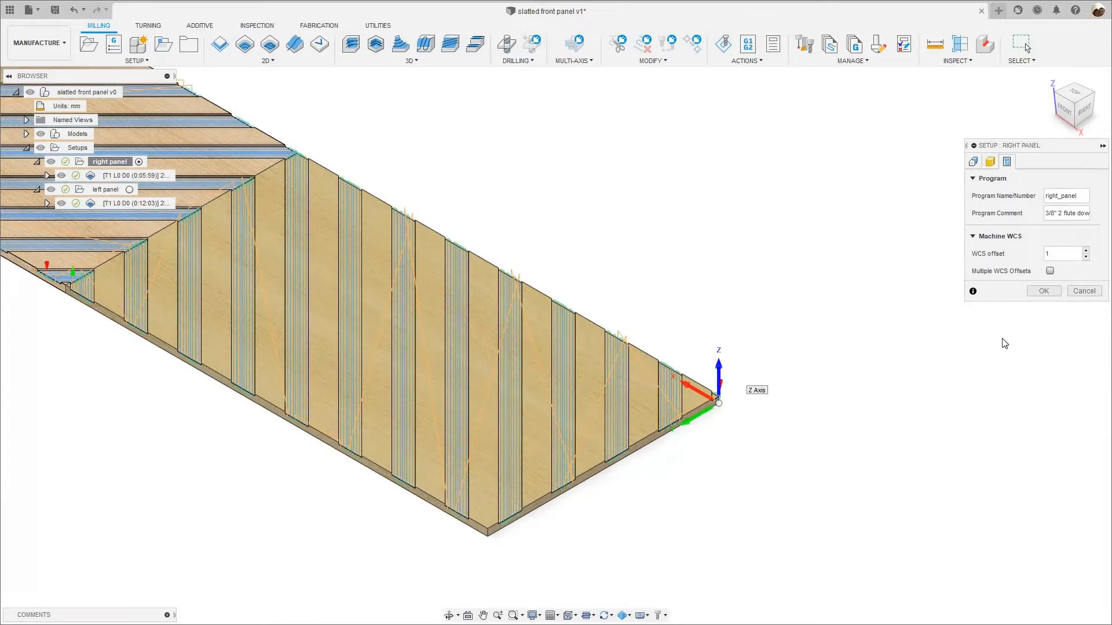
# - Check the right panel setup's origin in relation to the whole panel and leave the setup without changes
pyautogui.scroll(-1, 711, 395)
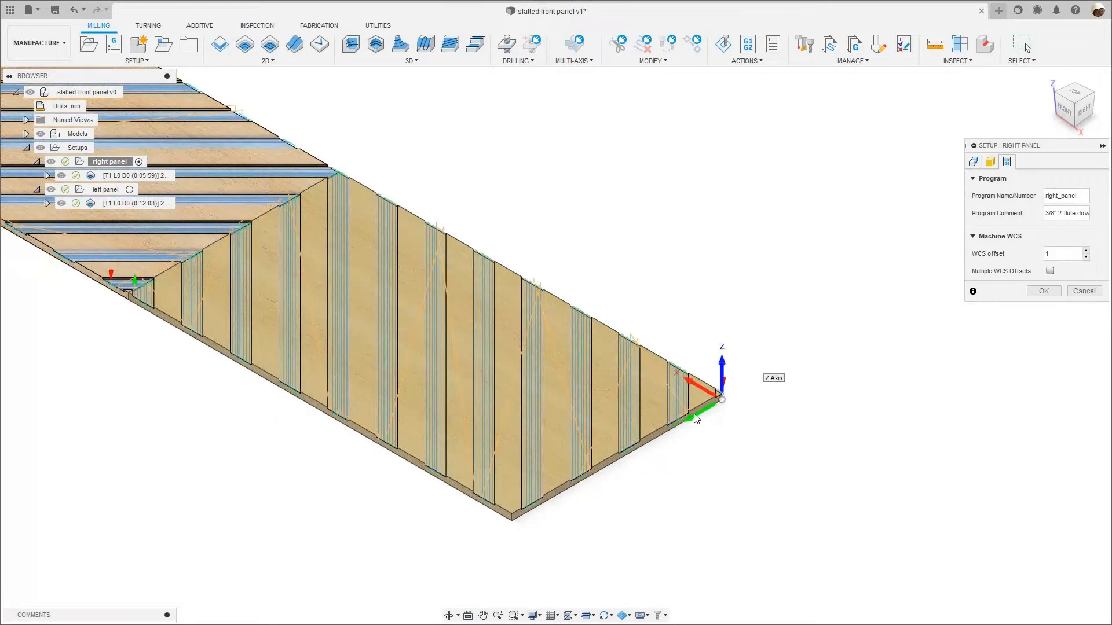
pyautogui.scroll(-1, 863, 378)
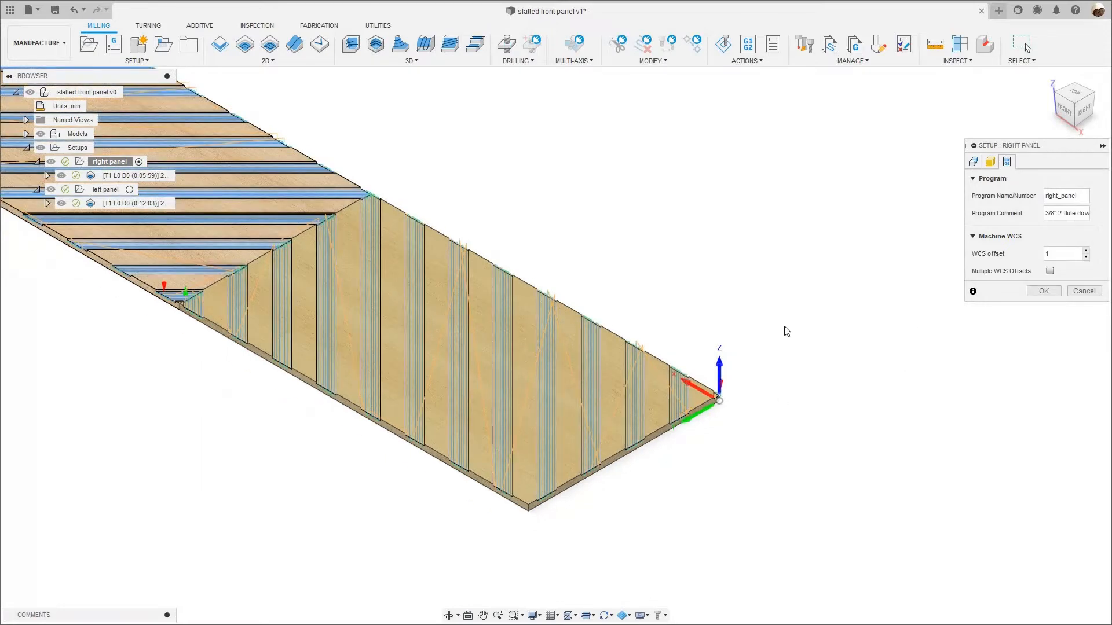
pyautogui.scroll(-1, 764, 339)
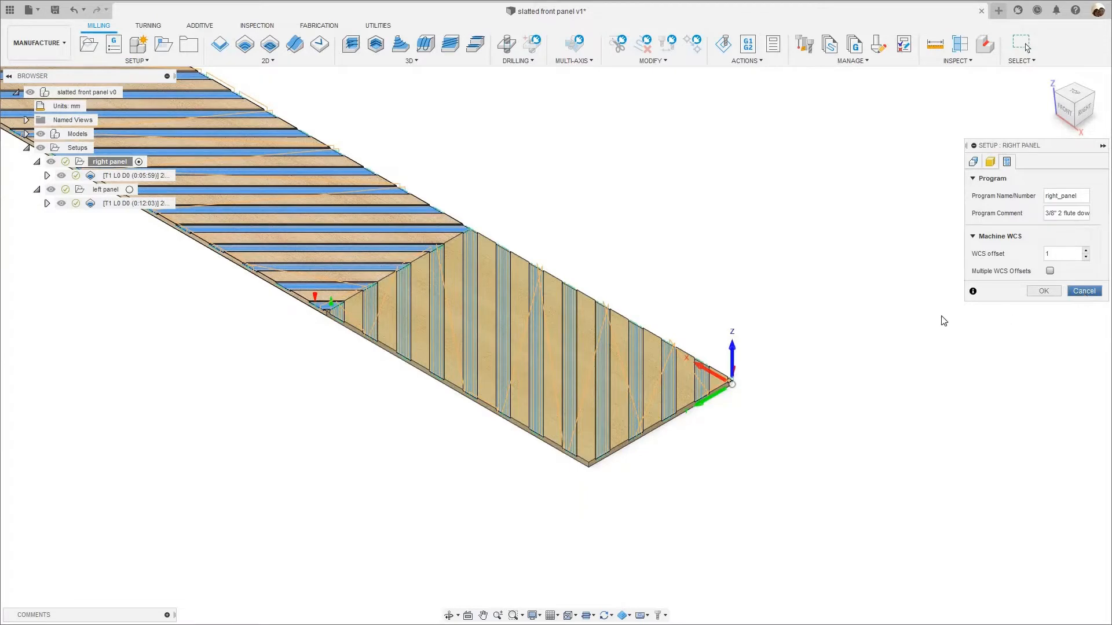
pyautogui.press('Escape')
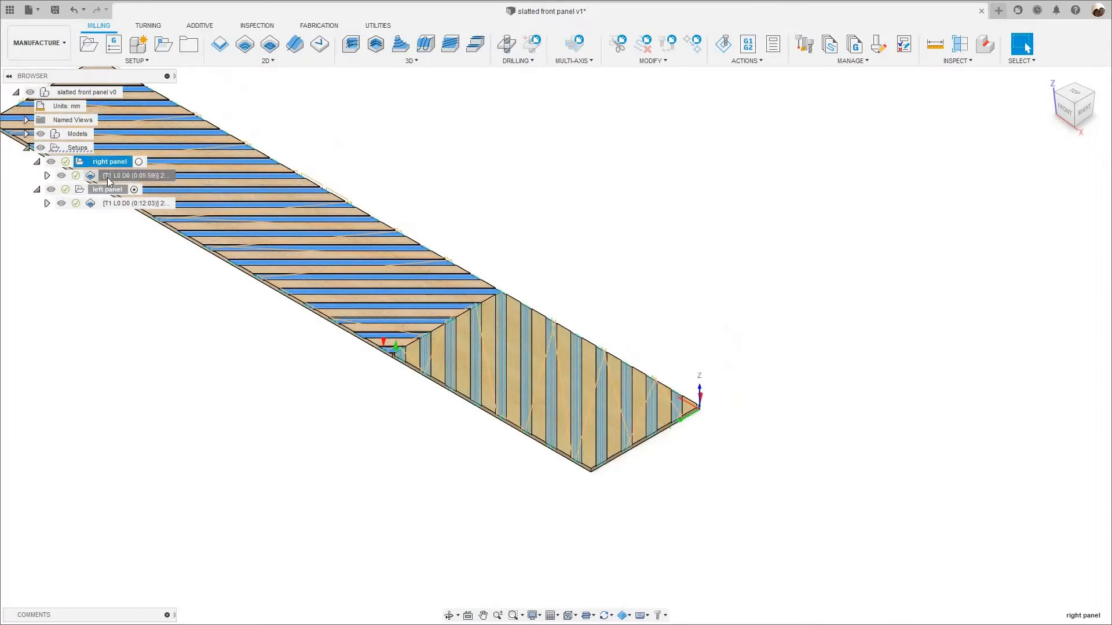
# - Open the right panel's 2D Pocket operation for editing and examine its tool, feeds and speeds, and pocket selections
pyautogui.click(111, 177)
pyautogui.rightClick(108, 183)
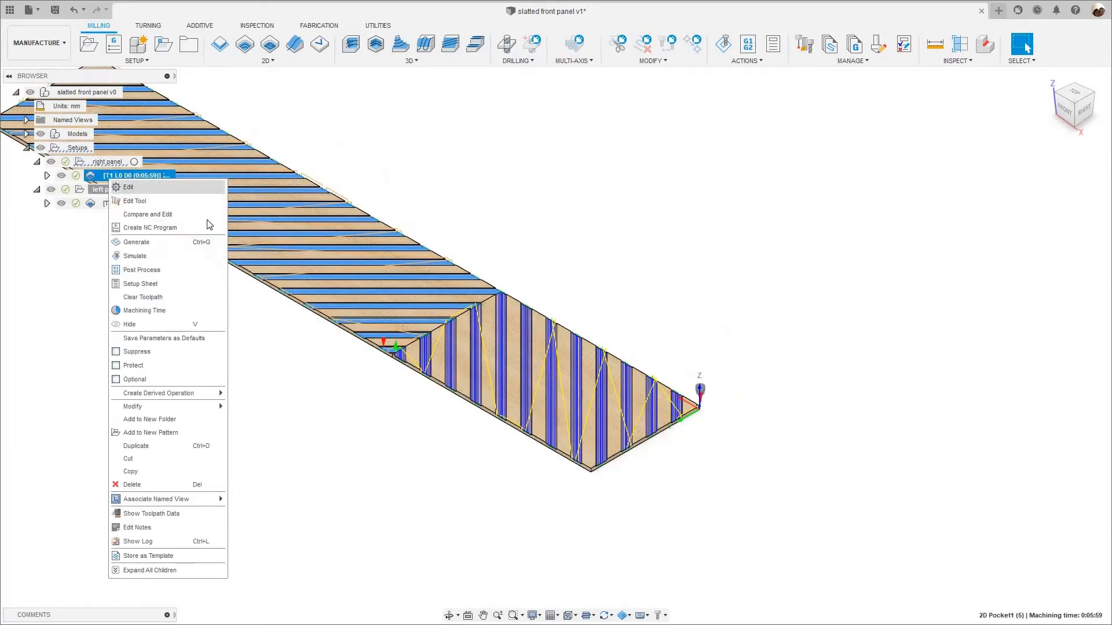
pyautogui.click(742, 415)
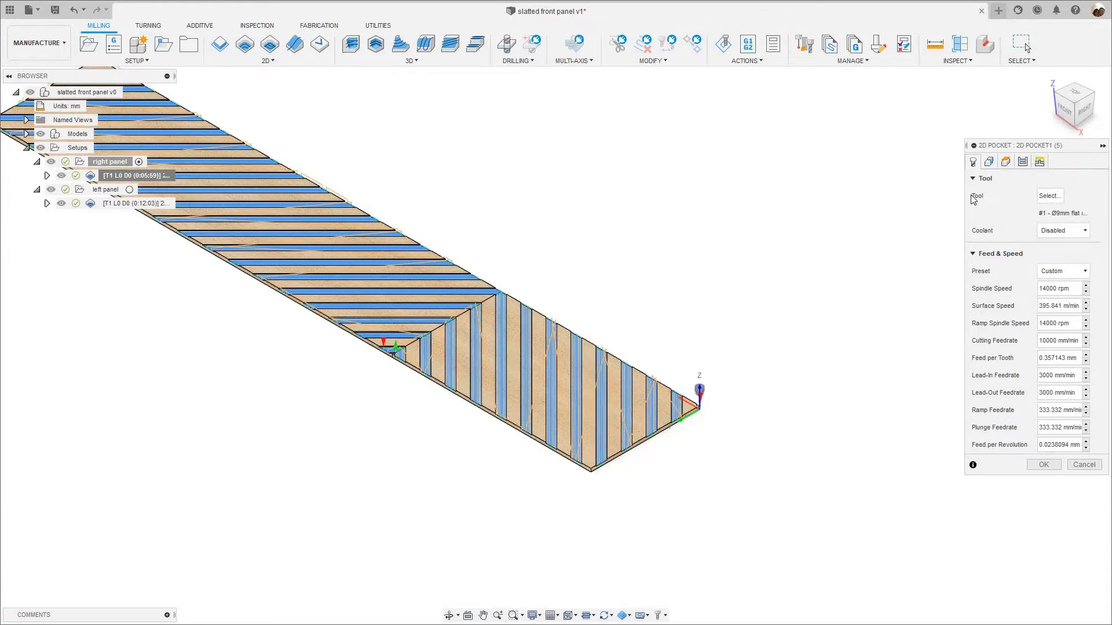
pyautogui.scroll(1, 640, 405)
pyautogui.click(988, 162)
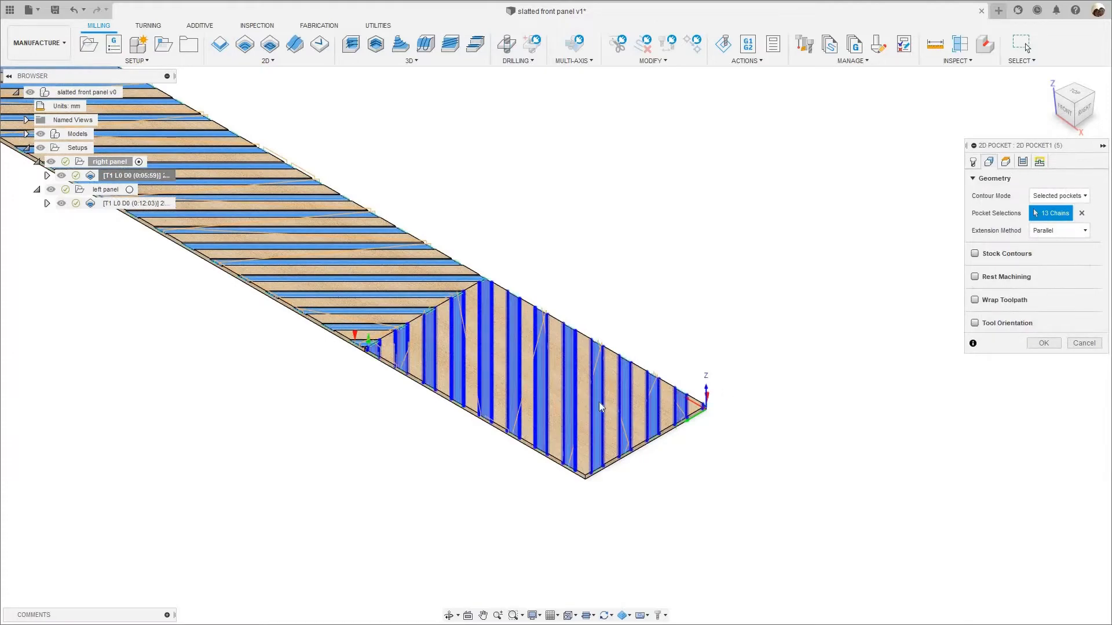
pyautogui.scroll(4, 700, 383)
pyautogui.scroll(-5, 323, 327)
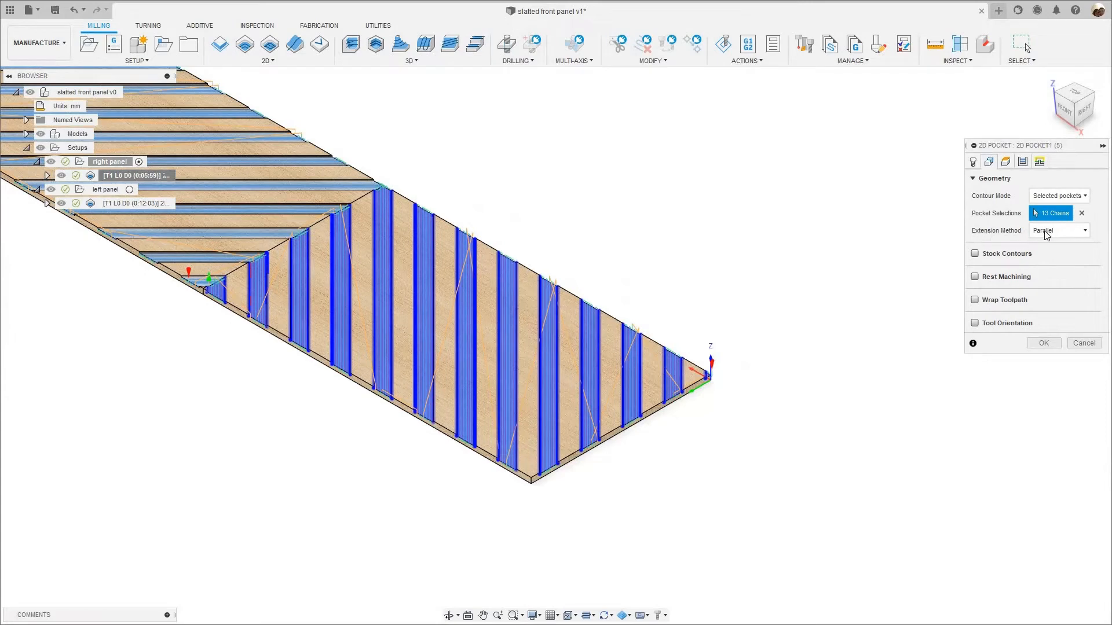
# - Examine the heights, passes and linking settings of the right panel's 2D Pocket operation
pyautogui.click(1007, 162)
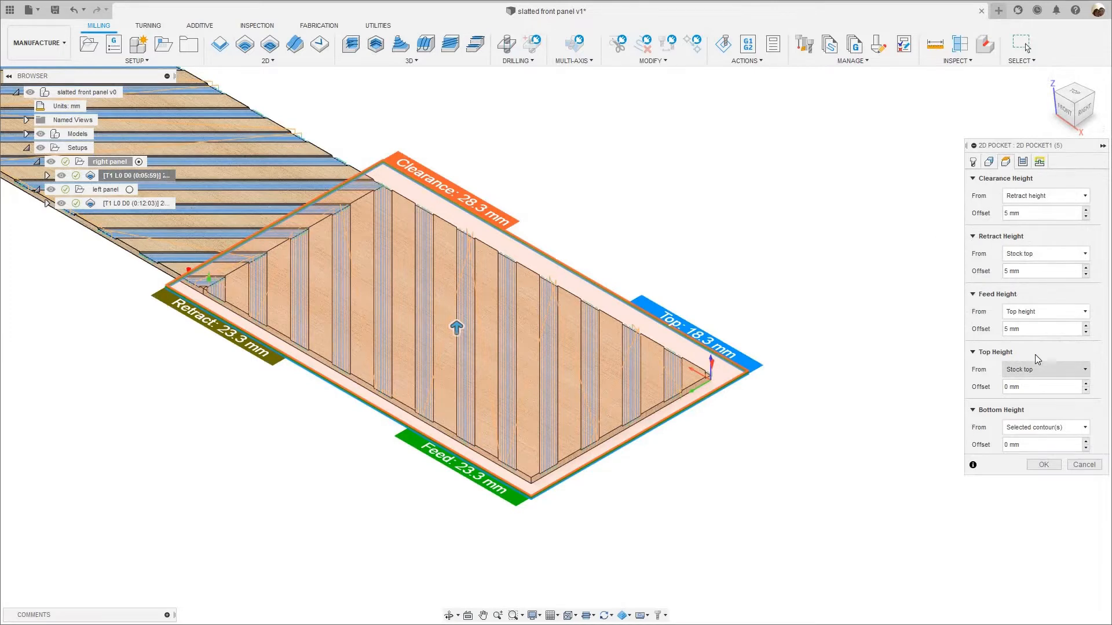
pyautogui.click(1024, 166)
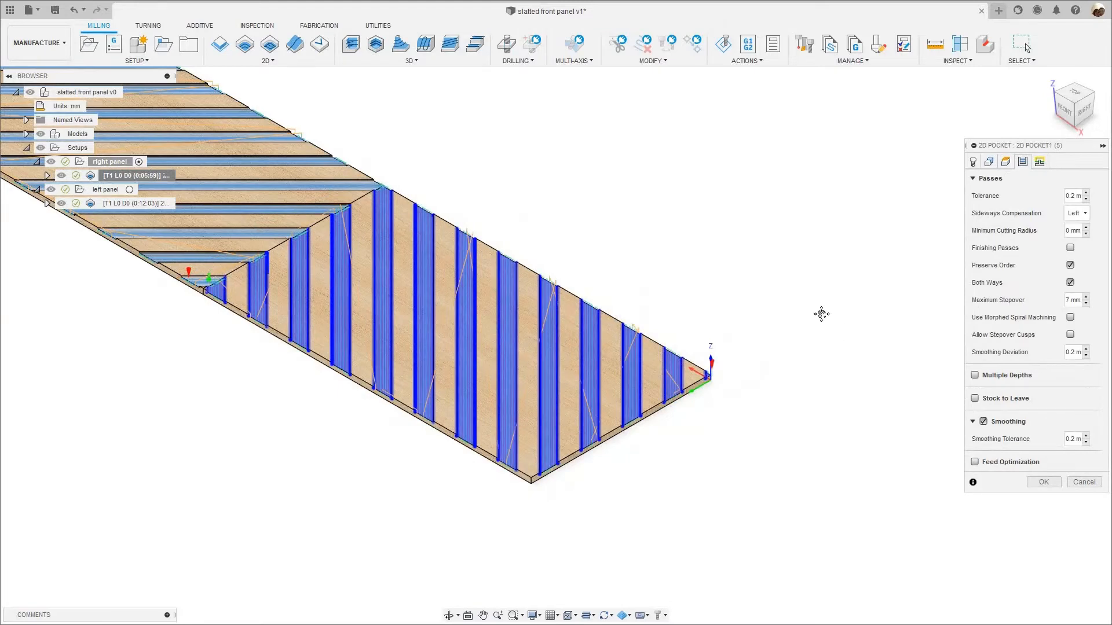
pyautogui.moveTo(1036, 310); pyautogui.dragTo(1023, 283, button='middle')
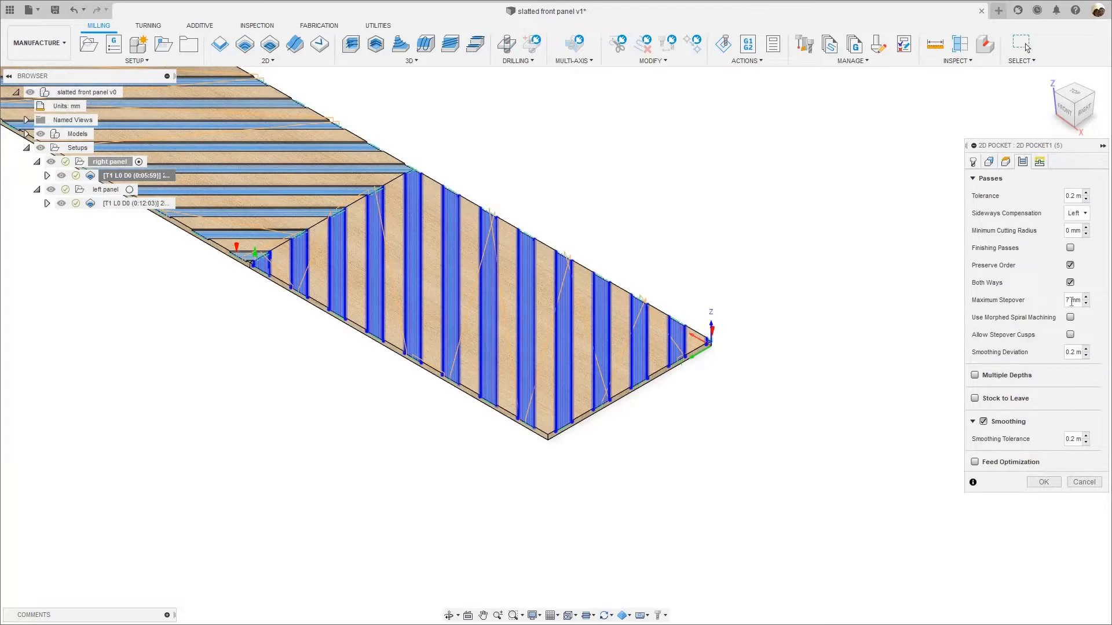
pyautogui.click(1039, 161)
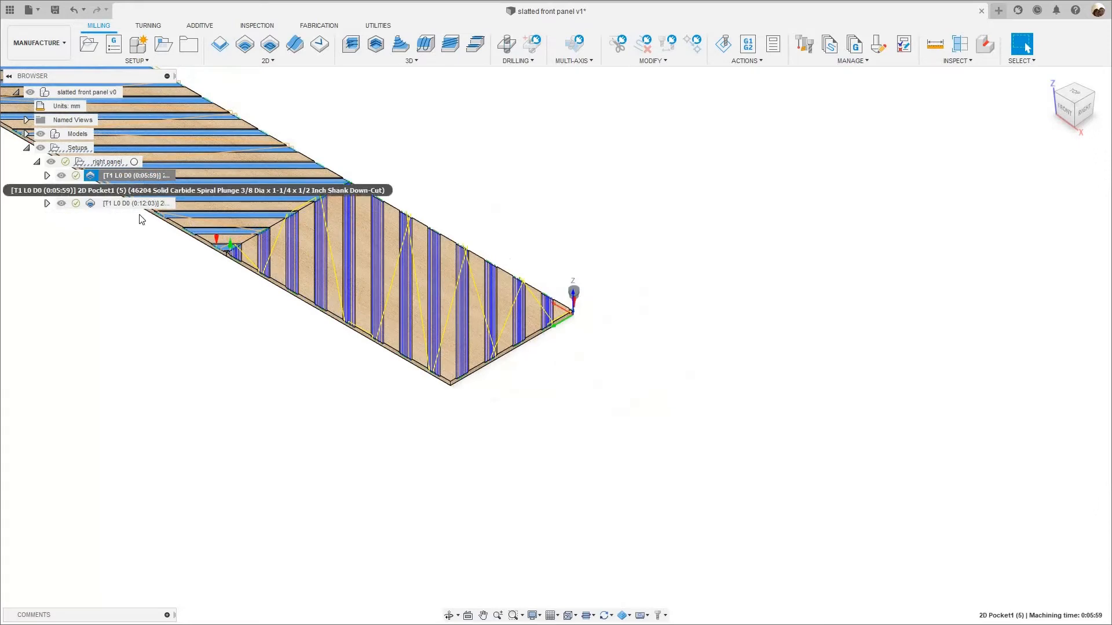
# - Simulate the right panel's 2D Pocket toolpath, inspect the machined grooves in the stock, and close the simulation
pyautogui.rightClick(144, 177)
pyautogui.click(165, 260)
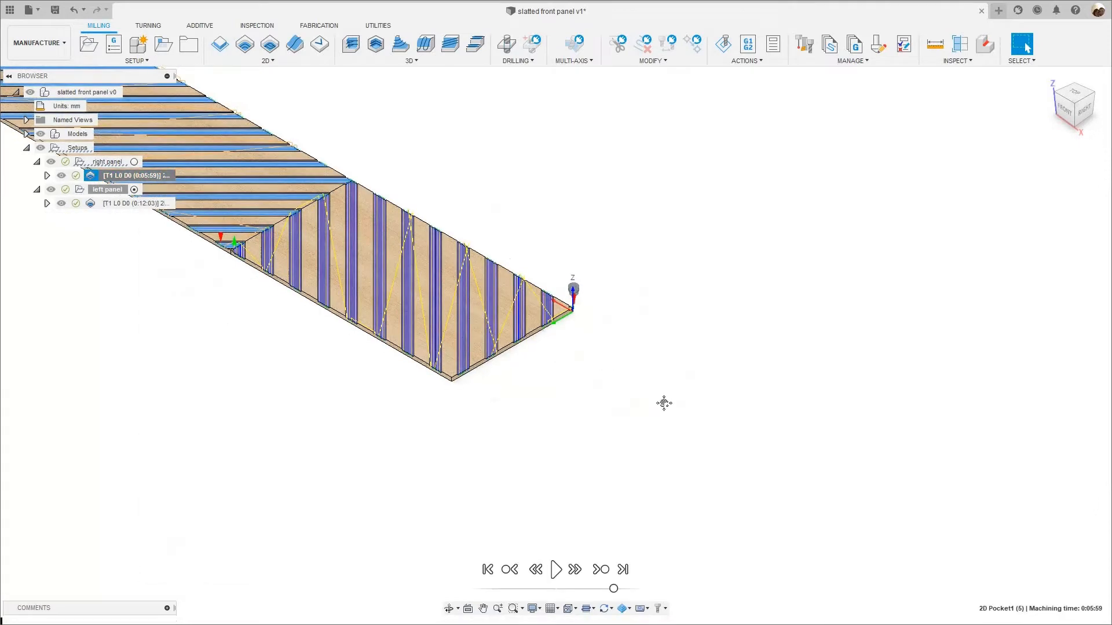
pyautogui.click(556, 570)
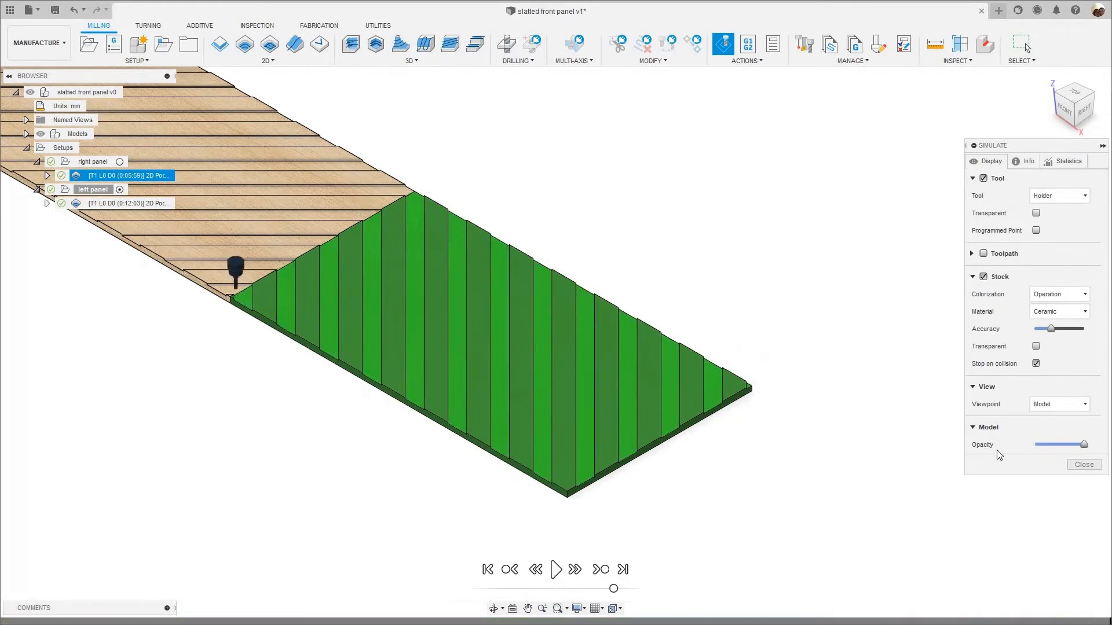
pyautogui.scroll(-3, 328, 315)
pyautogui.moveTo(386, 344); pyautogui.dragTo(405, 373, button='middle')
pyautogui.scroll(6, 315, 347)
pyautogui.scroll(-5, 714, 411)
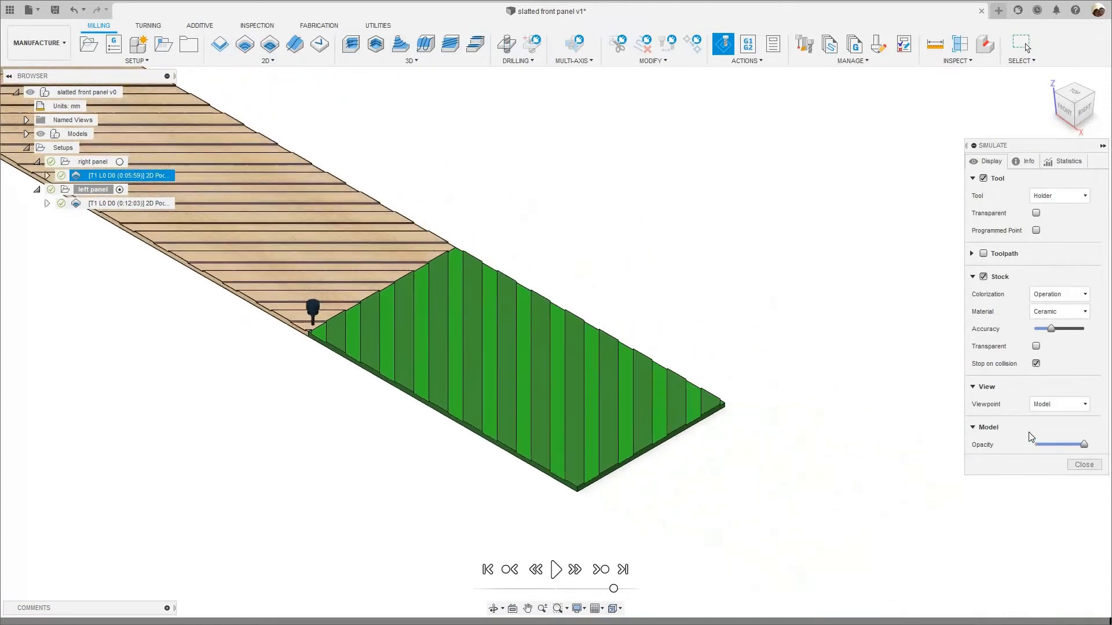
pyautogui.click(1084, 465)
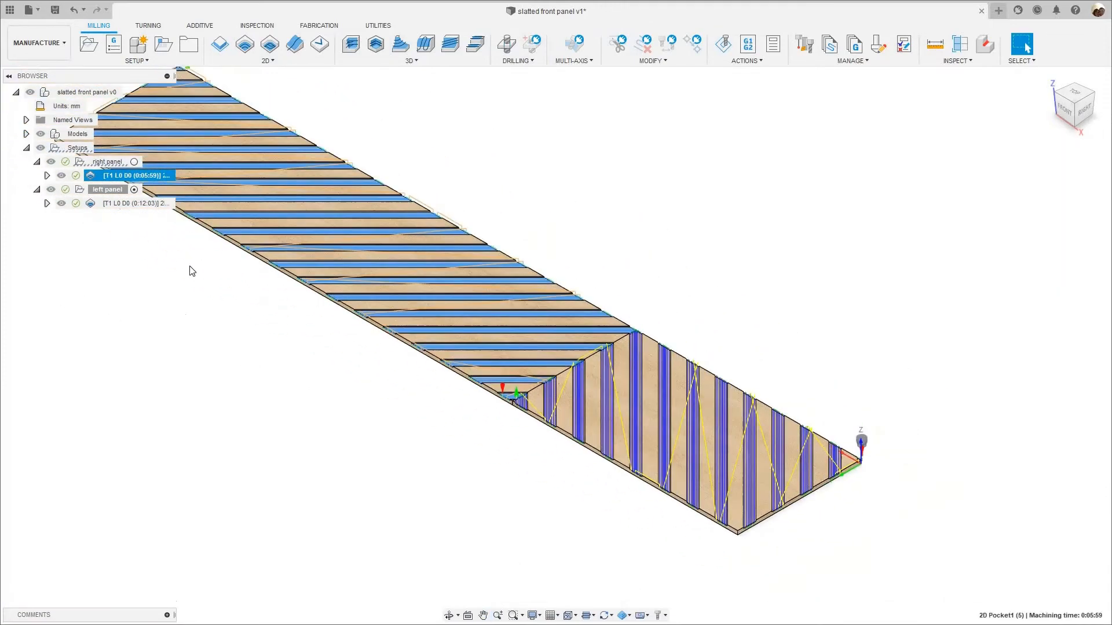
# - Open the left panel setup for editing and highlight the body assigned as its model
pyautogui.click(109, 190)
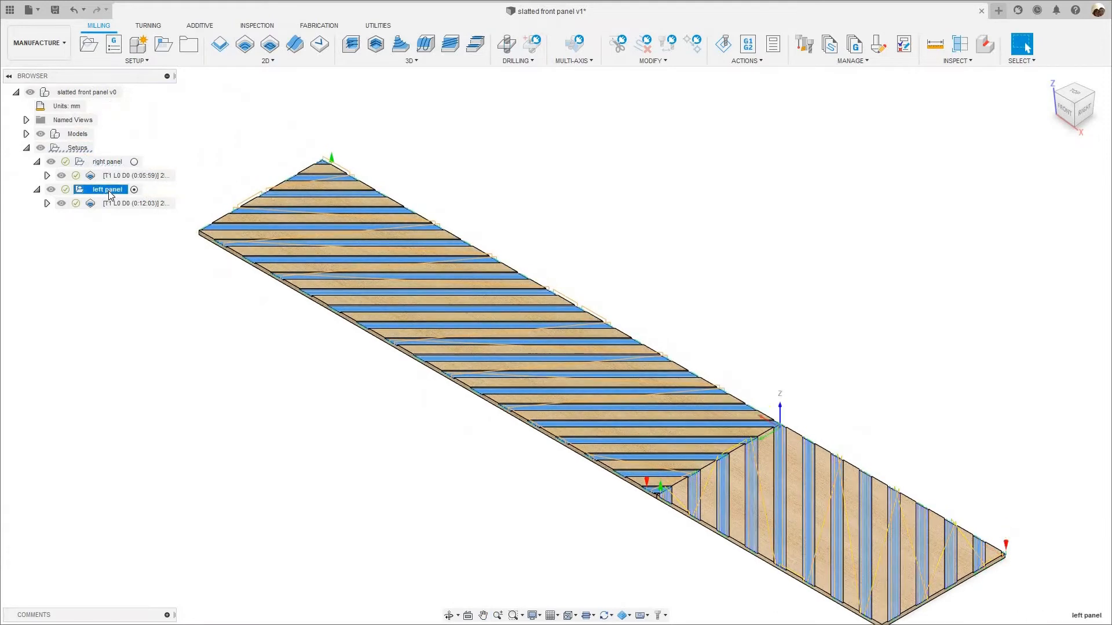
pyautogui.rightClick(132, 191)
pyautogui.click(168, 199)
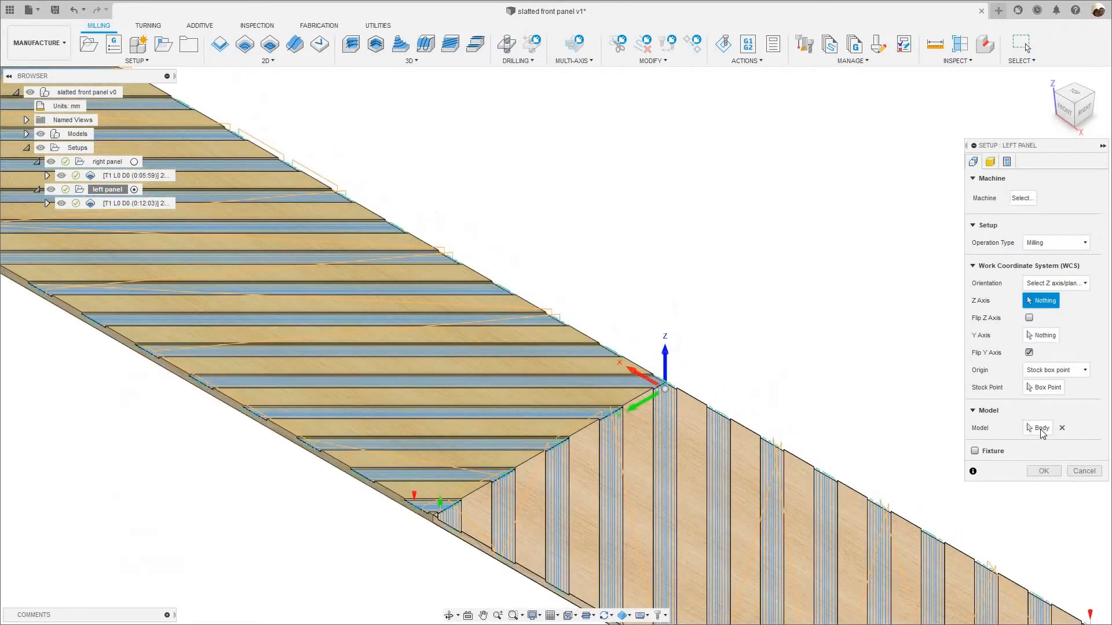
pyautogui.click(1045, 430)
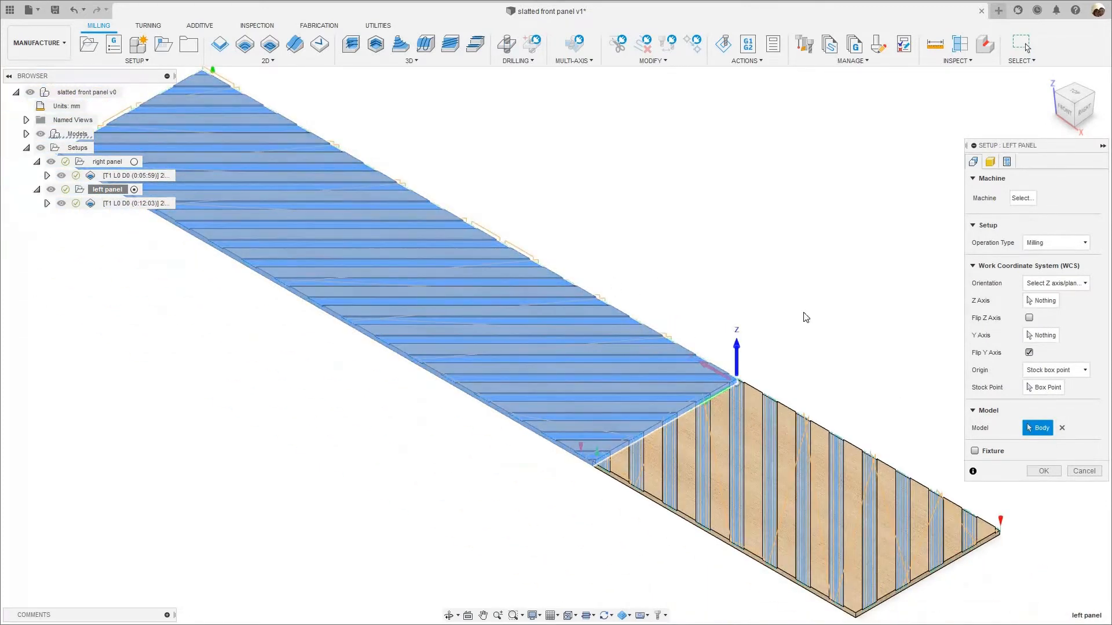
# - Examine the left panel setup's stock settings, program name, comment and WCS offset, and leave it without changes
pyautogui.click(992, 164)
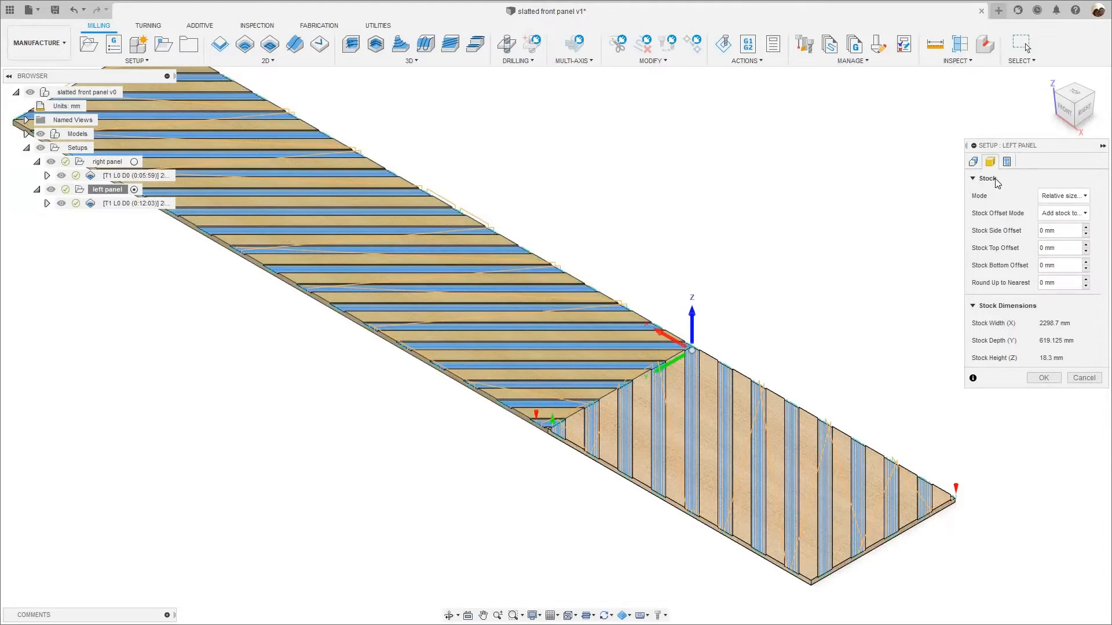
pyautogui.click(1007, 162)
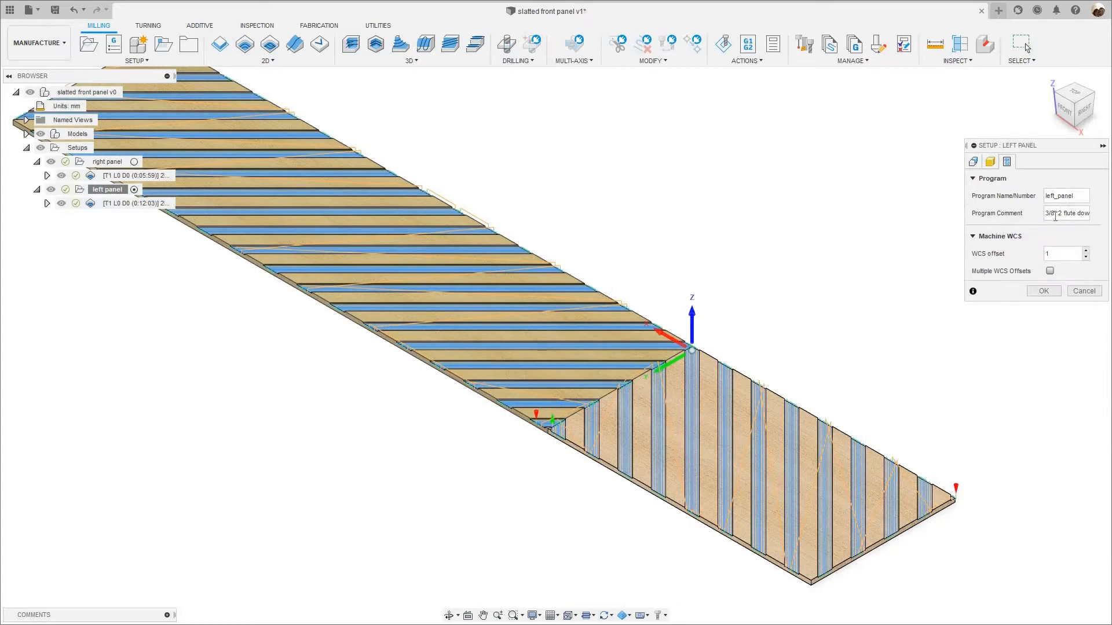
pyautogui.click(1088, 293)
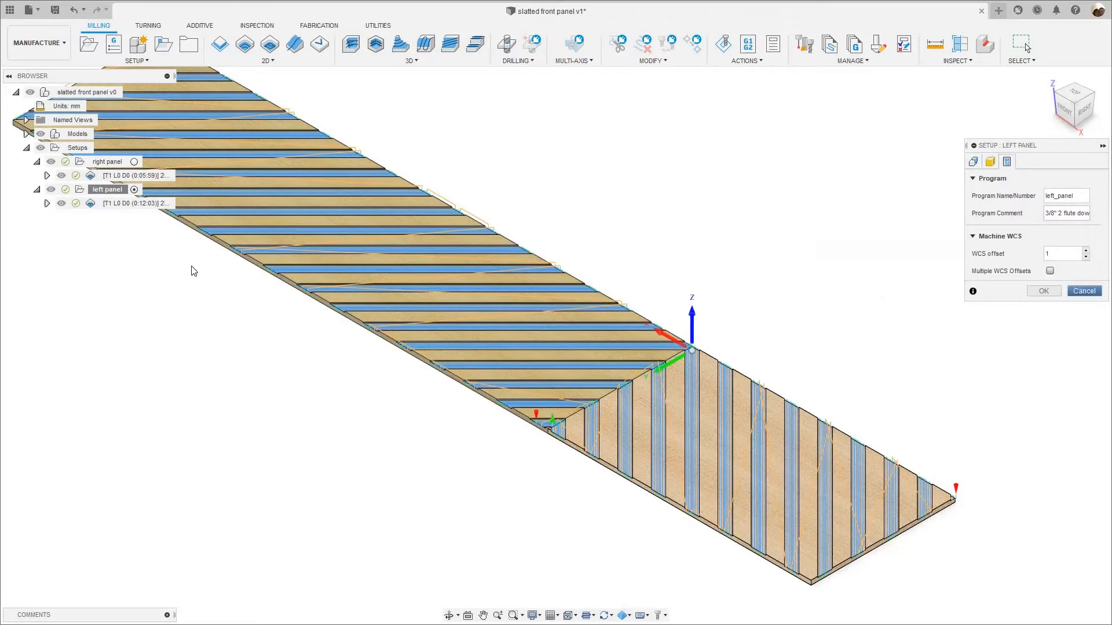
# - Open the left panel's 2D Pocket operation for editing and examine its tool, feeds and speeds, and pocket selections
pyautogui.click(122, 204)
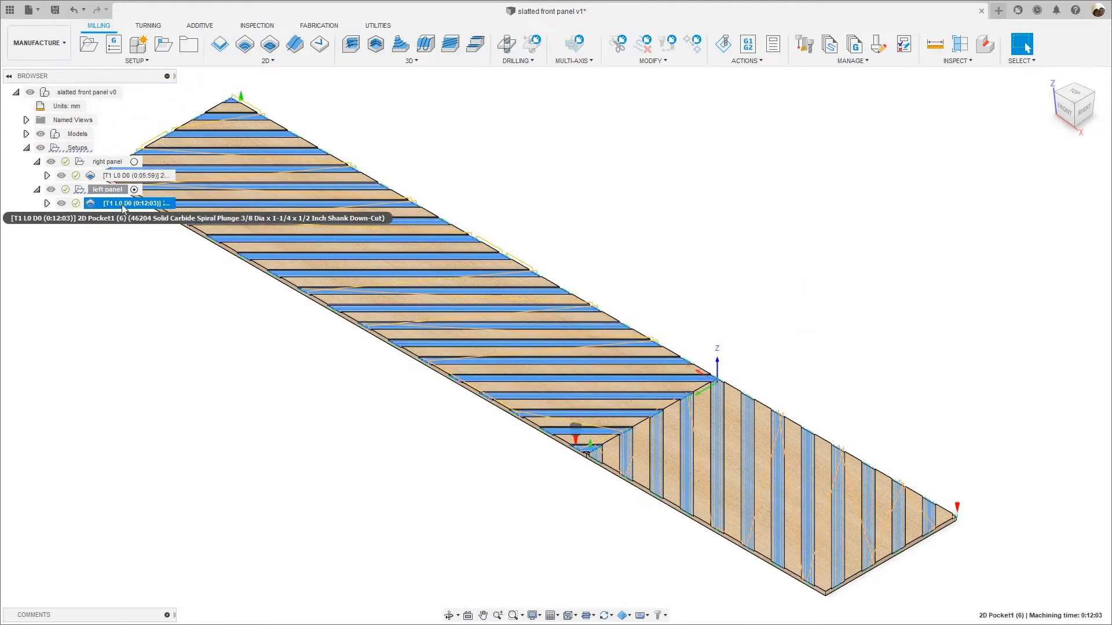
pyautogui.rightClick(118, 205)
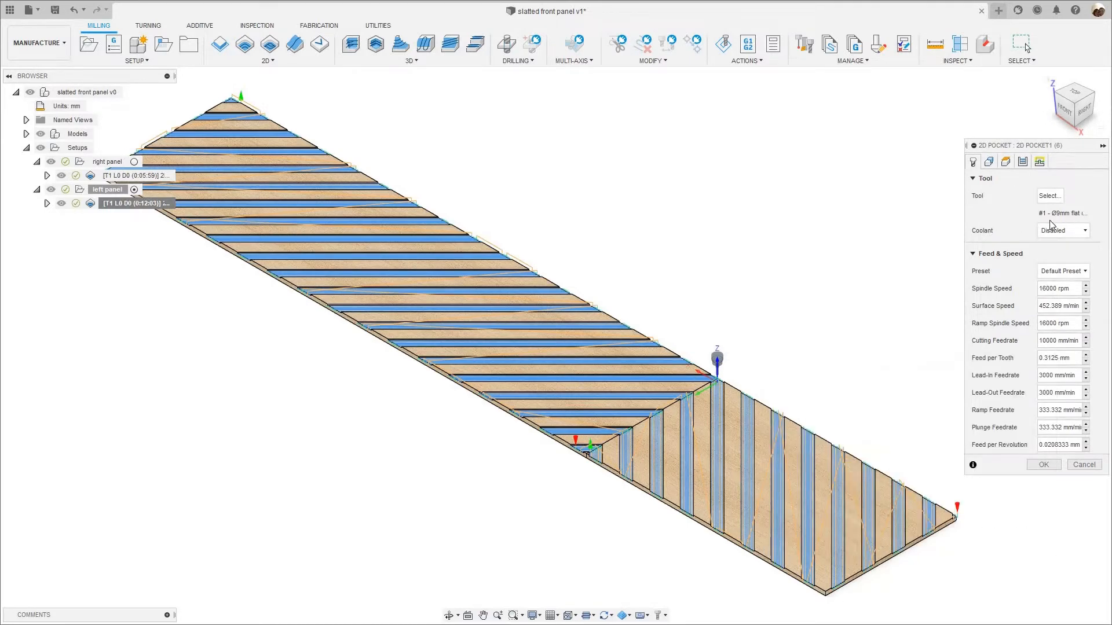
pyautogui.click(996, 166)
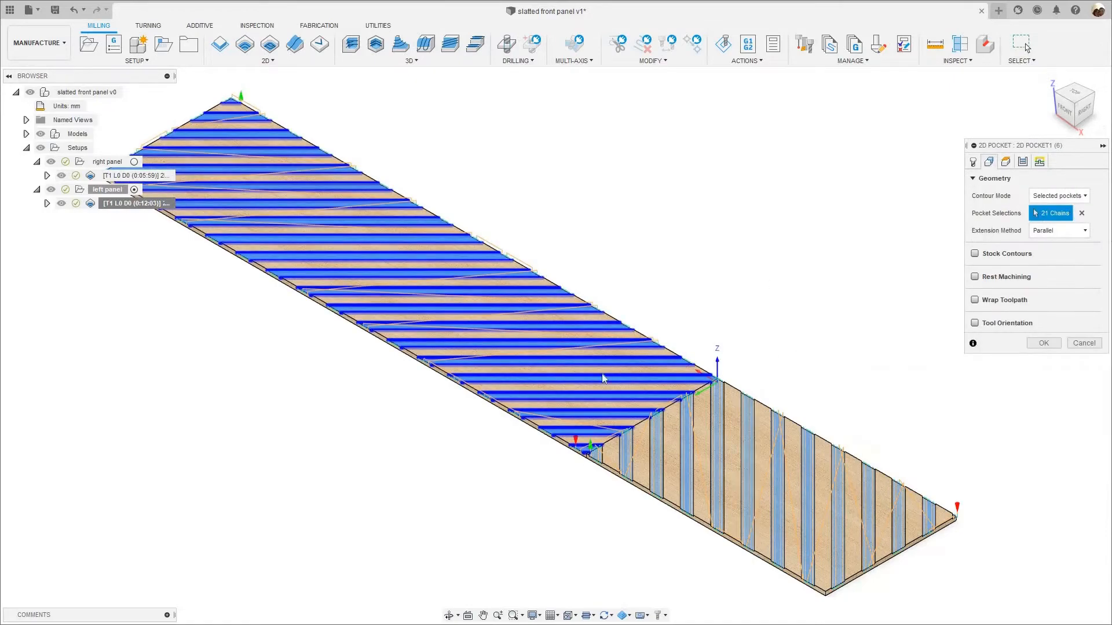
pyautogui.scroll(3, 547, 423)
pyautogui.scroll(-4, 583, 430)
pyautogui.scroll(2, 584, 430)
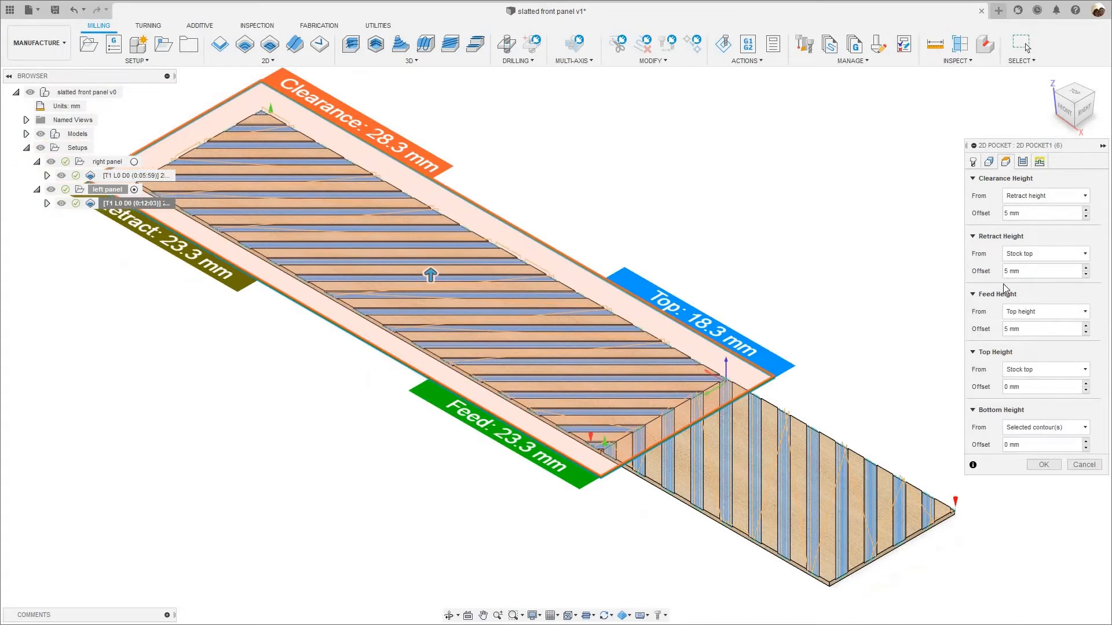
# - Examine the heights, passes and linking settings of the left panel's 2D Pocket operation and leave it without changes
pyautogui.click(1022, 163)
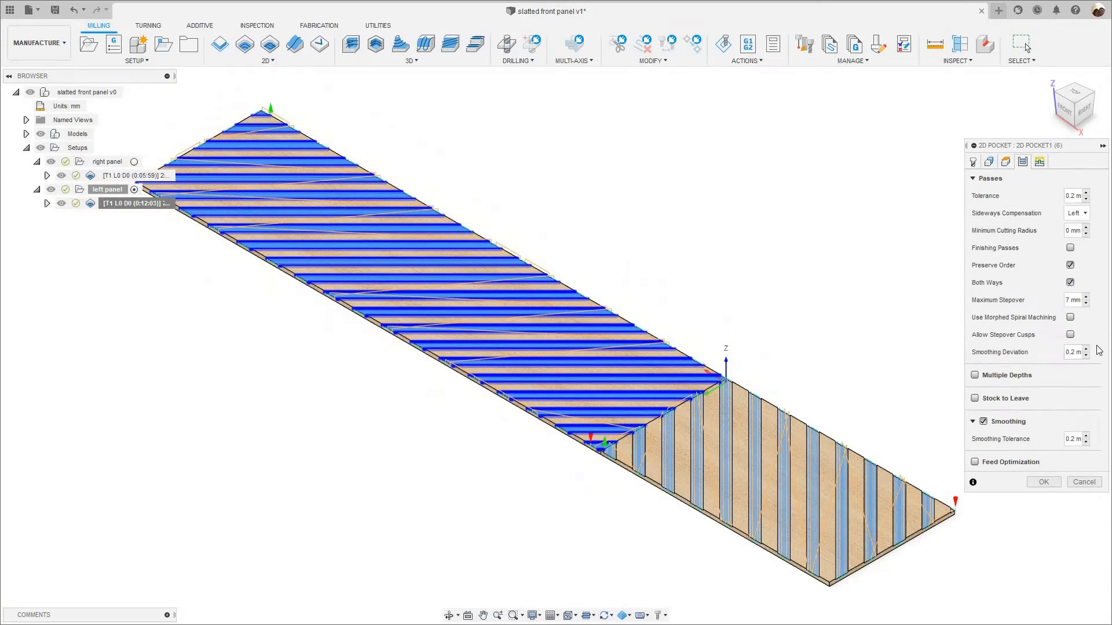
pyautogui.click(1039, 162)
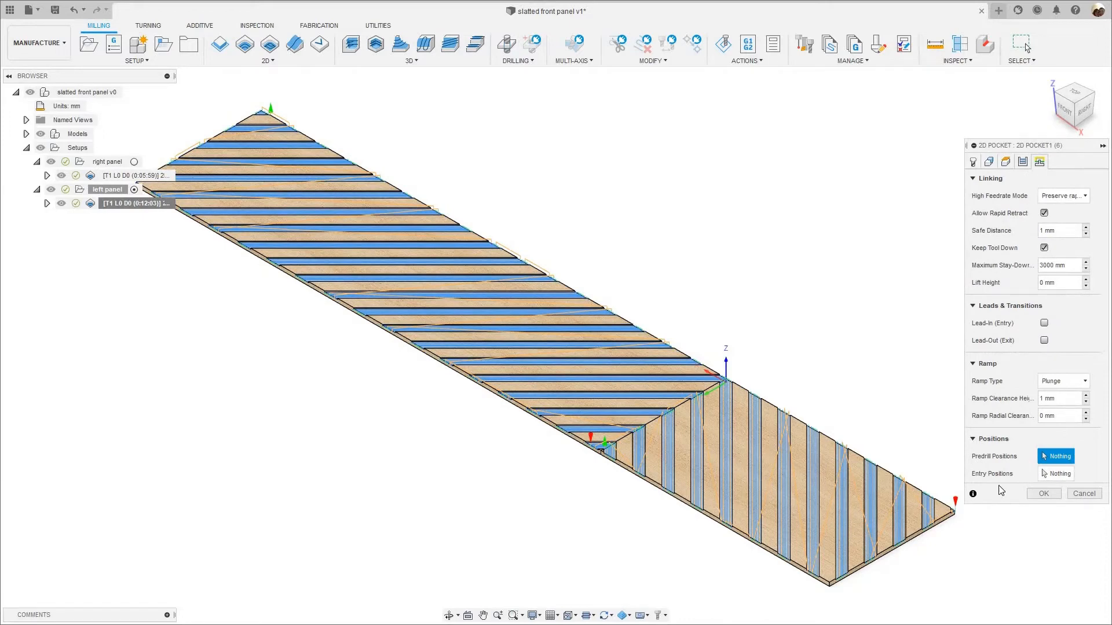
pyautogui.click(1083, 494)
# - Simulate the left panel's 2D Pocket toolpath, inspect the machined stock, and close the simulation
pyautogui.rightClick(125, 208)
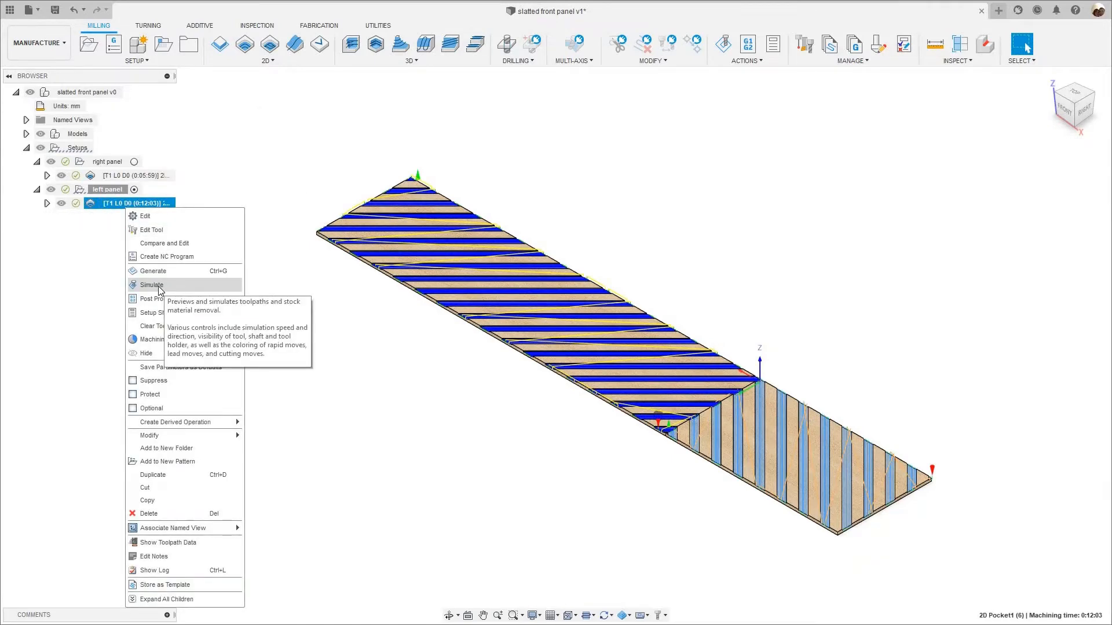
pyautogui.click(157, 285)
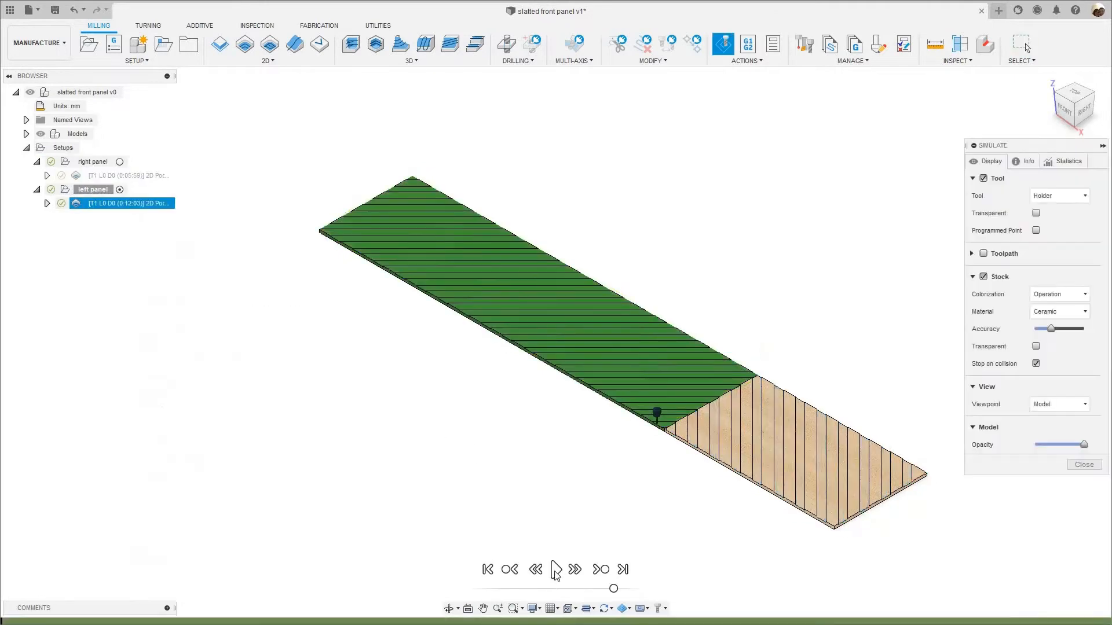
pyautogui.press('space')
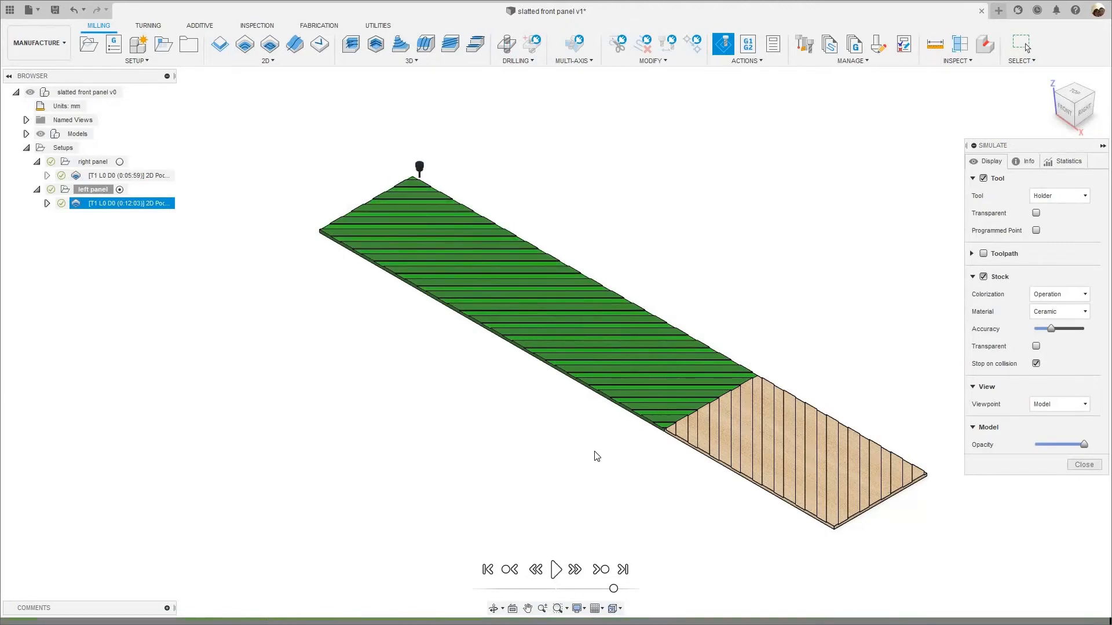
pyautogui.scroll(2, 549, 465)
pyautogui.moveTo(353, 385); pyautogui.dragTo(431, 395, button='middle')
pyautogui.click(1084, 464)
# - View both panels from the top with no operation selected to compare the mirrored diagonal grooves
pyautogui.click(1074, 92)
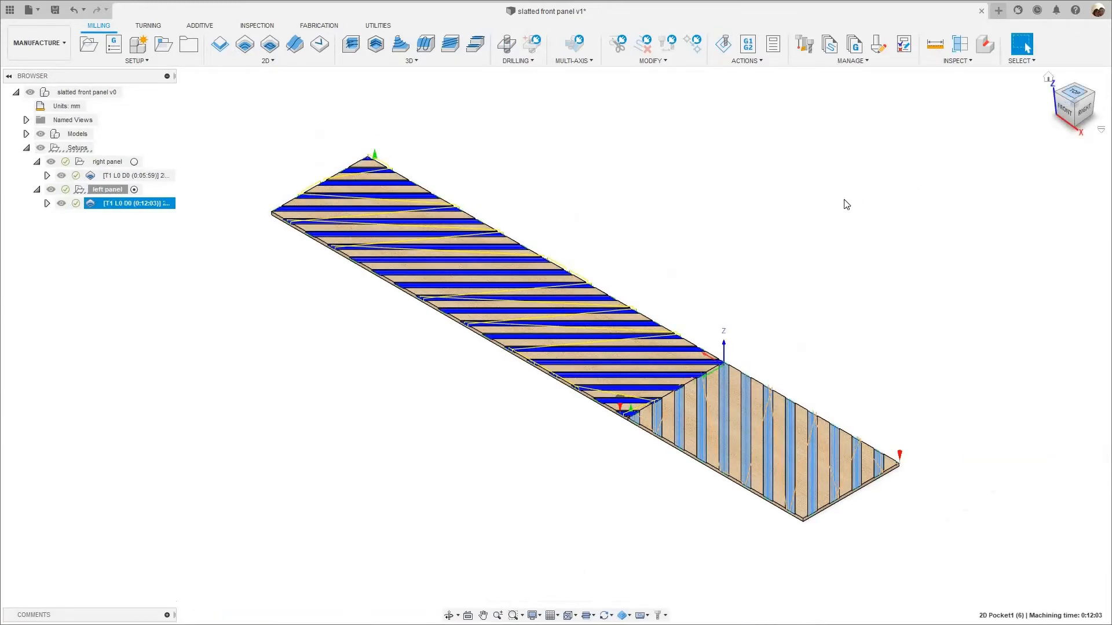
pyautogui.click(678, 534)
pyautogui.moveTo(631, 542); pyautogui.dragTo(631, 542, button='middle')
pyautogui.scroll(-1, 633, 546)
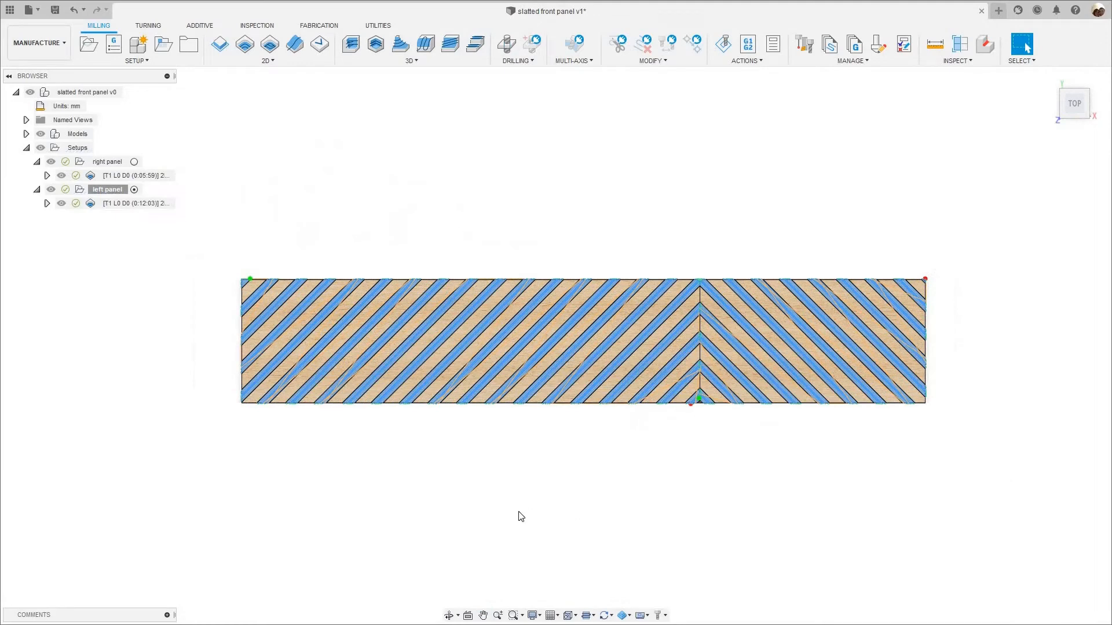
pyautogui.moveTo(521, 516); pyautogui.dragTo(505, 514, button='middle')
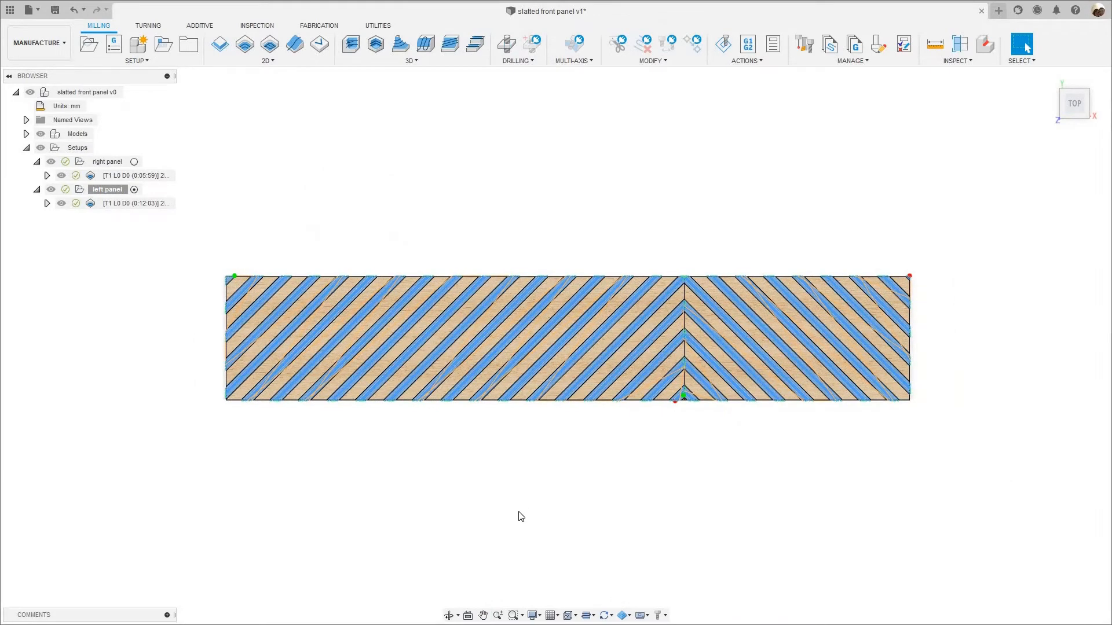
pyautogui.scroll(-1, 513, 507)
# - Post process the right panel setup with the woodWOP post as the NC program right_panel in the TEST_PROGRAMS folder
pyautogui.click(107, 162)
pyautogui.rightClick(106, 166)
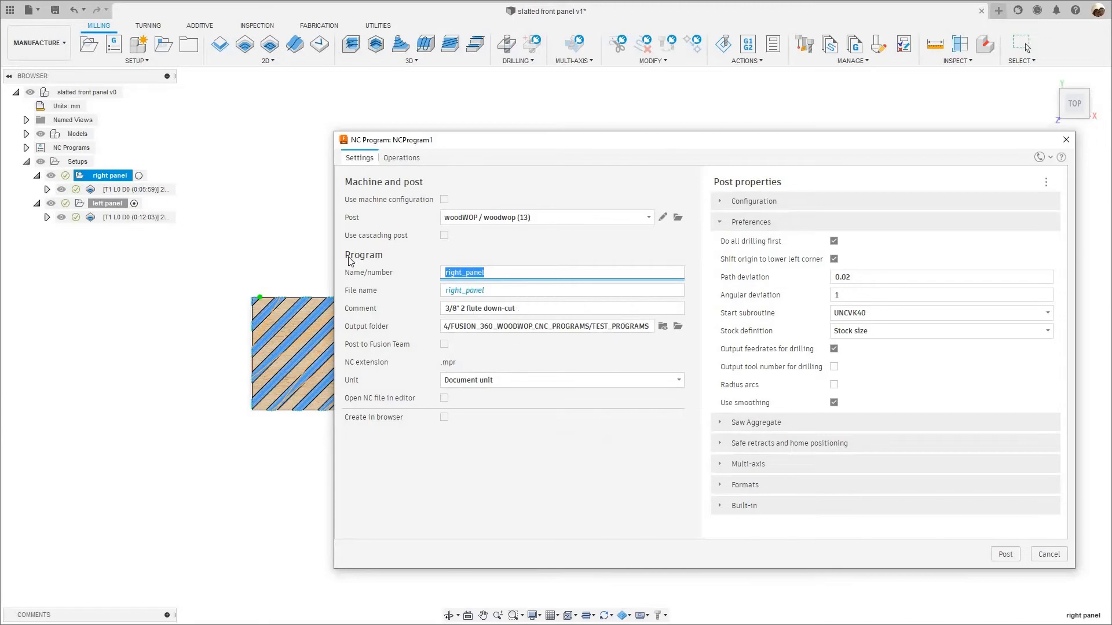
pyautogui.click(1005, 554)
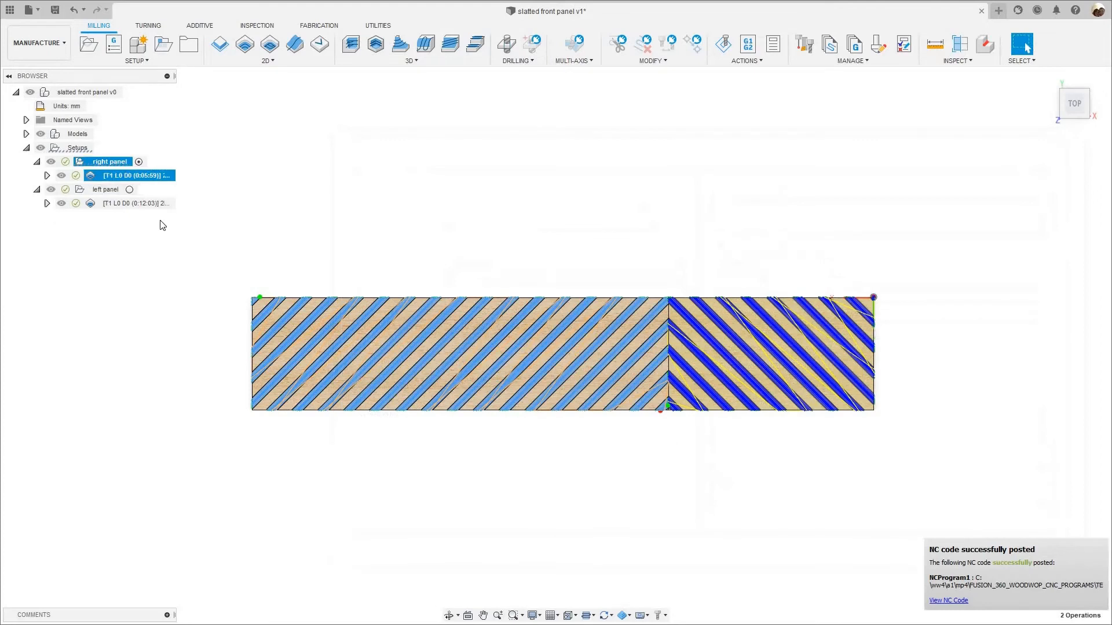
# - Post process the left panel setup as the NC program left_panel
pyautogui.click(109, 192)
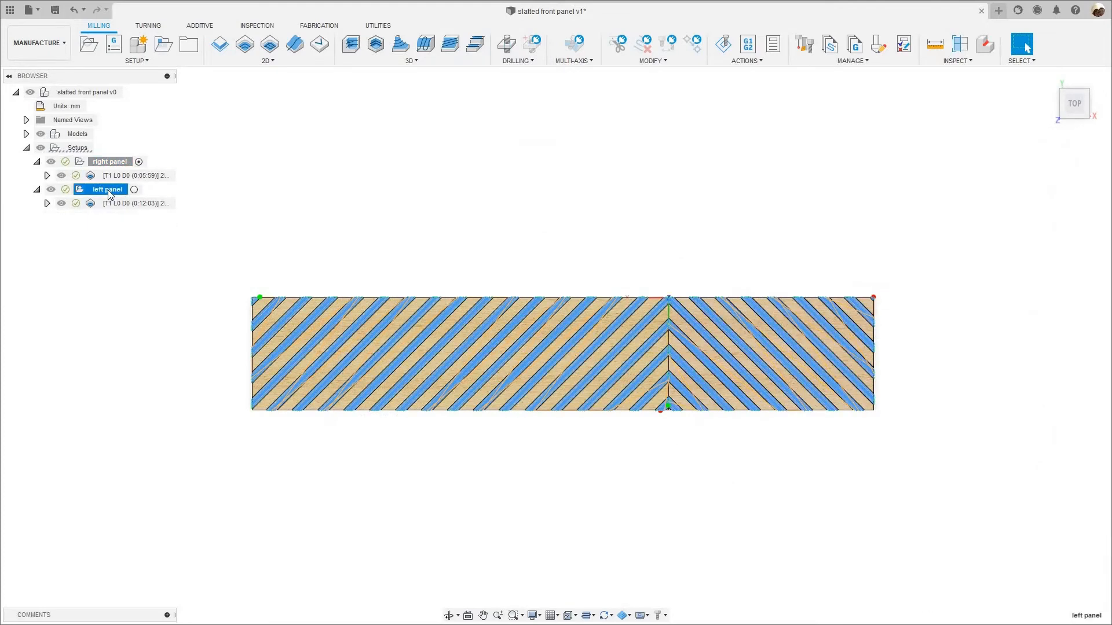
pyautogui.rightClick(108, 193)
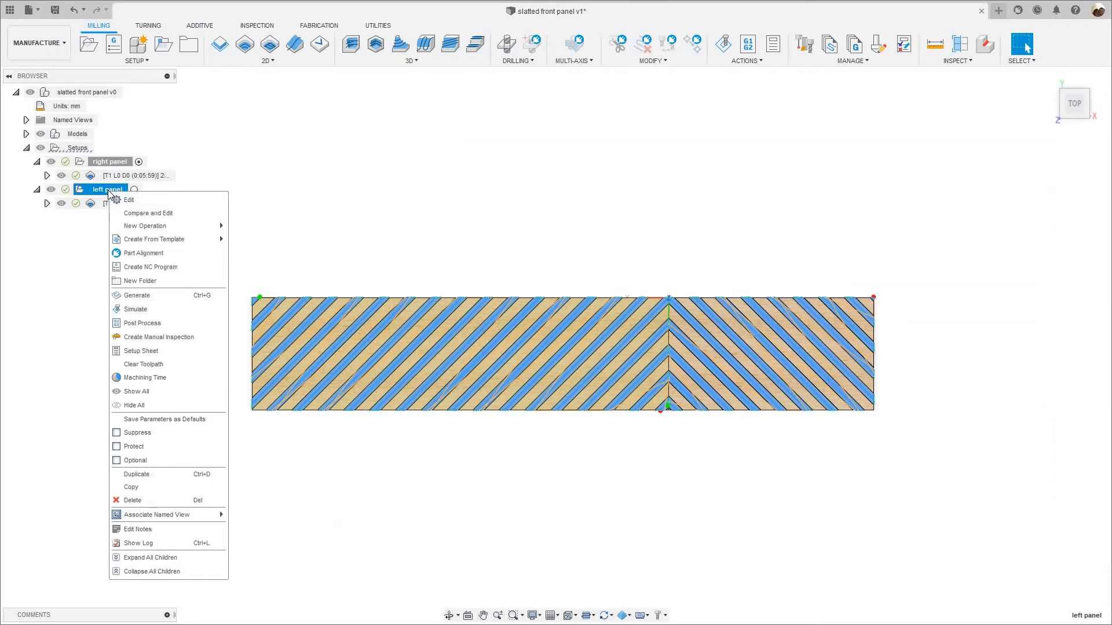
pyautogui.click(165, 321)
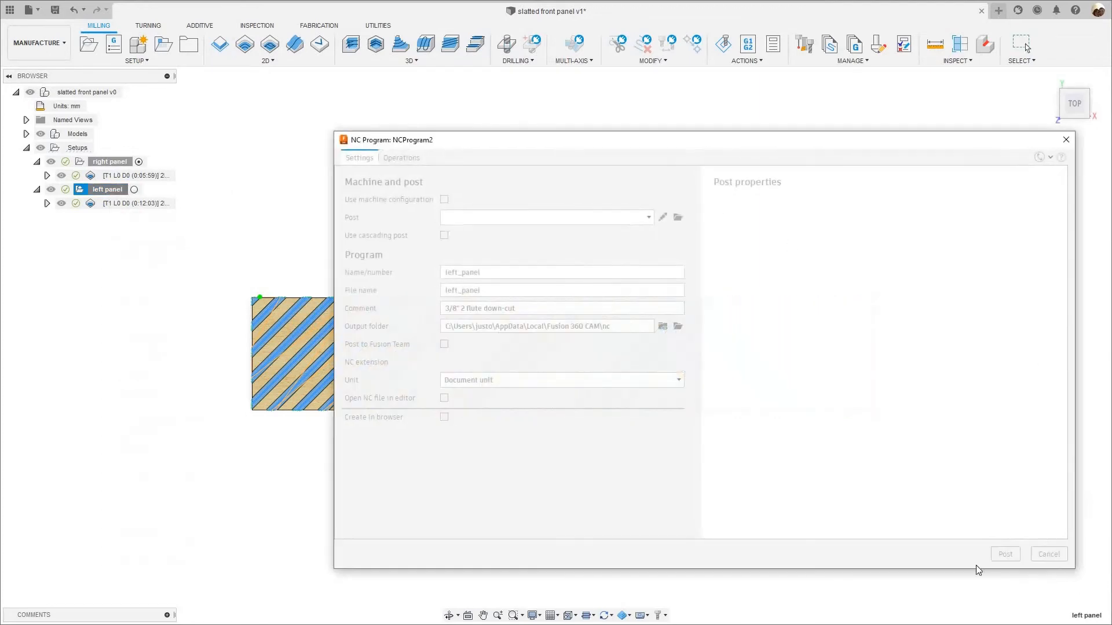
pyautogui.click(1005, 554)
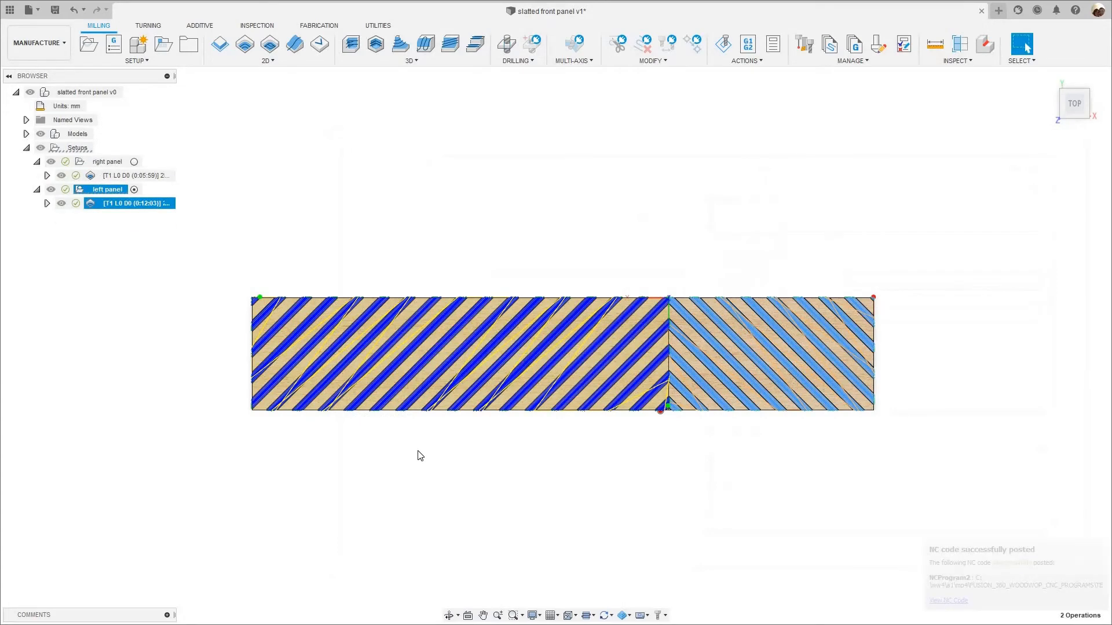
# - Switch to woodWOP and open the left_panel program from FUSION_360_WOODWOP_CNC_PROGRAMS/TEST_PROGRAMS
pyautogui.press('super')
pyautogui.click(218, 613)
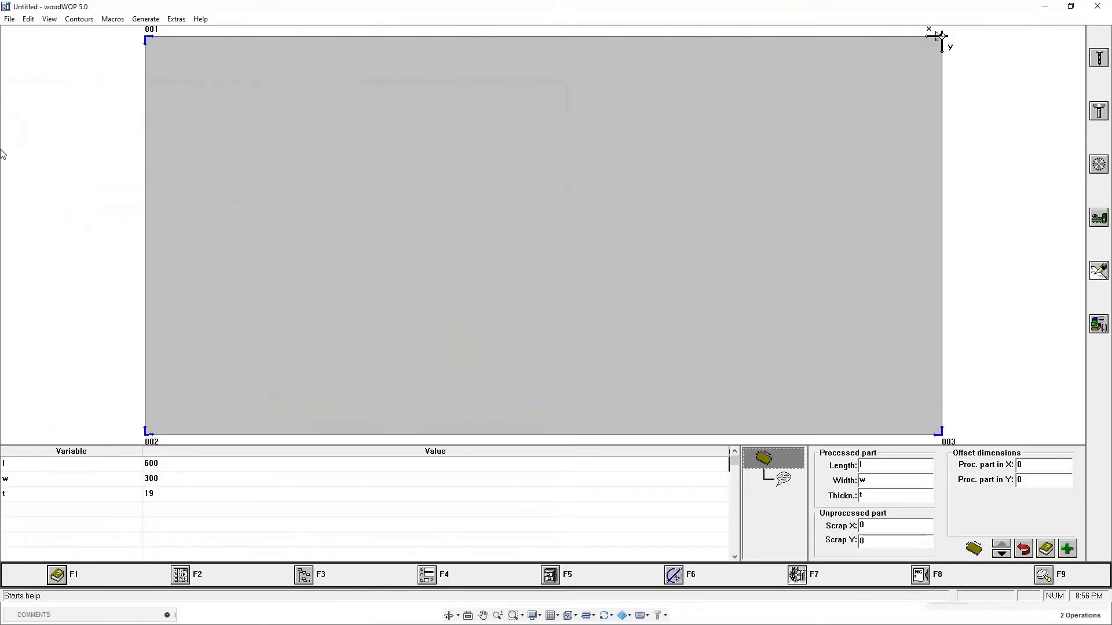
pyautogui.click(9, 19)
pyautogui.click(31, 58)
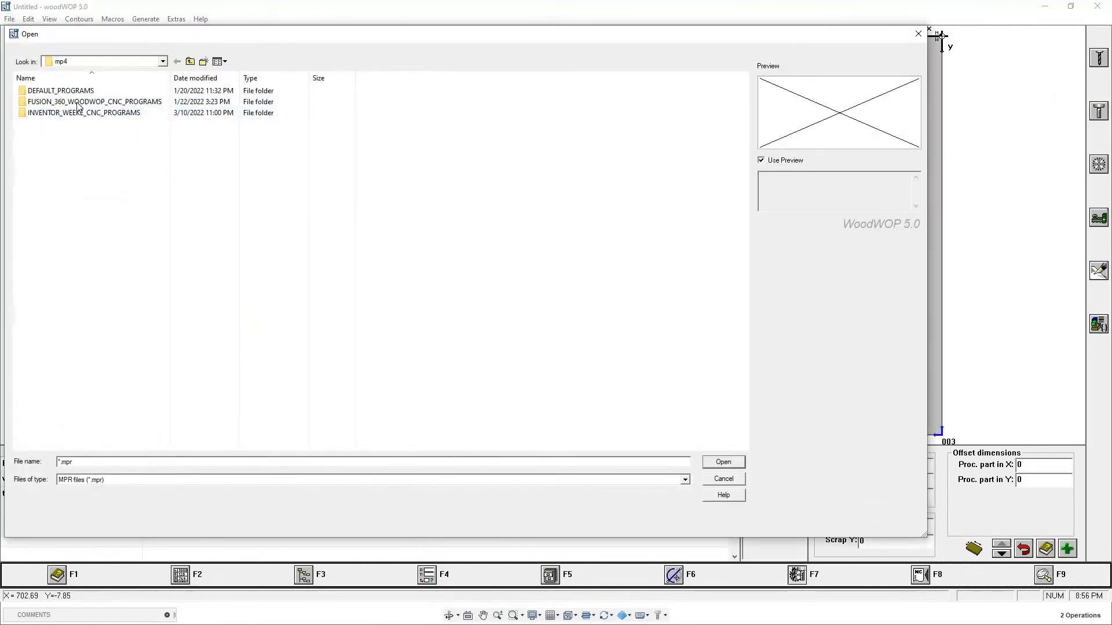
pyautogui.doubleClick(79, 104)
pyautogui.doubleClick(54, 135)
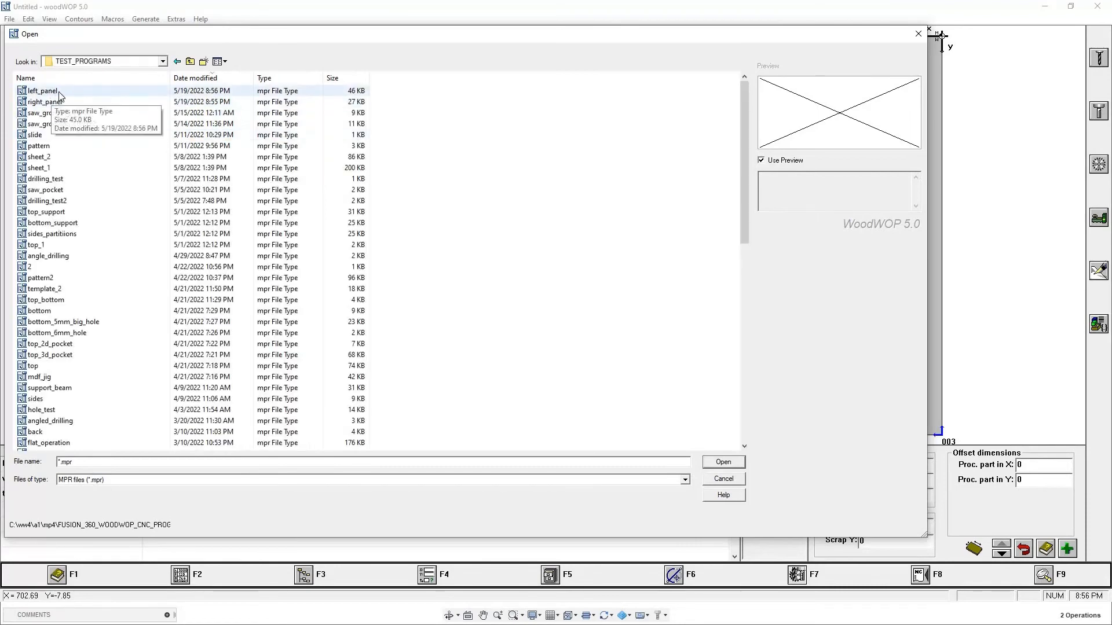
pyautogui.click(56, 93)
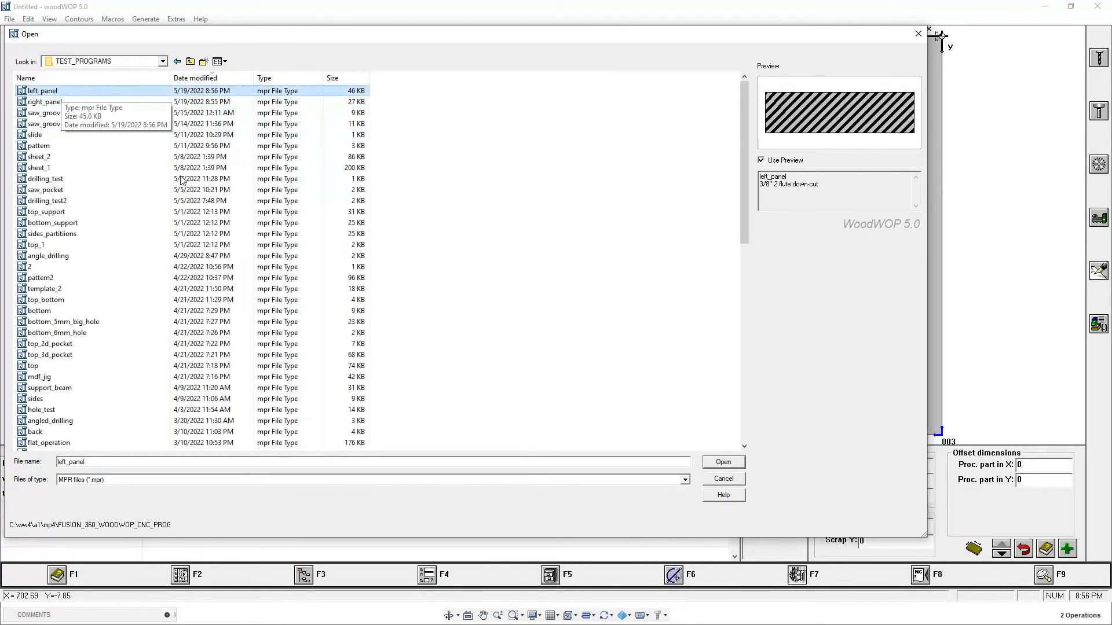
pyautogui.click(722, 462)
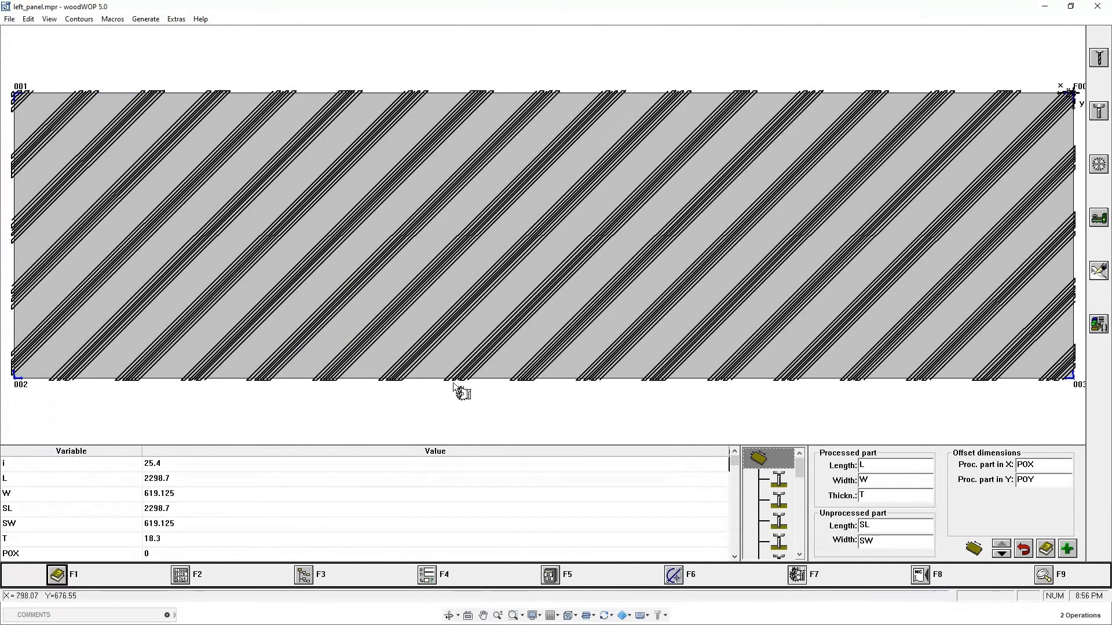
# - Inspect the first two routing macros of the left panel program and their toolpaths on the workpiece
pyautogui.click(762, 481)
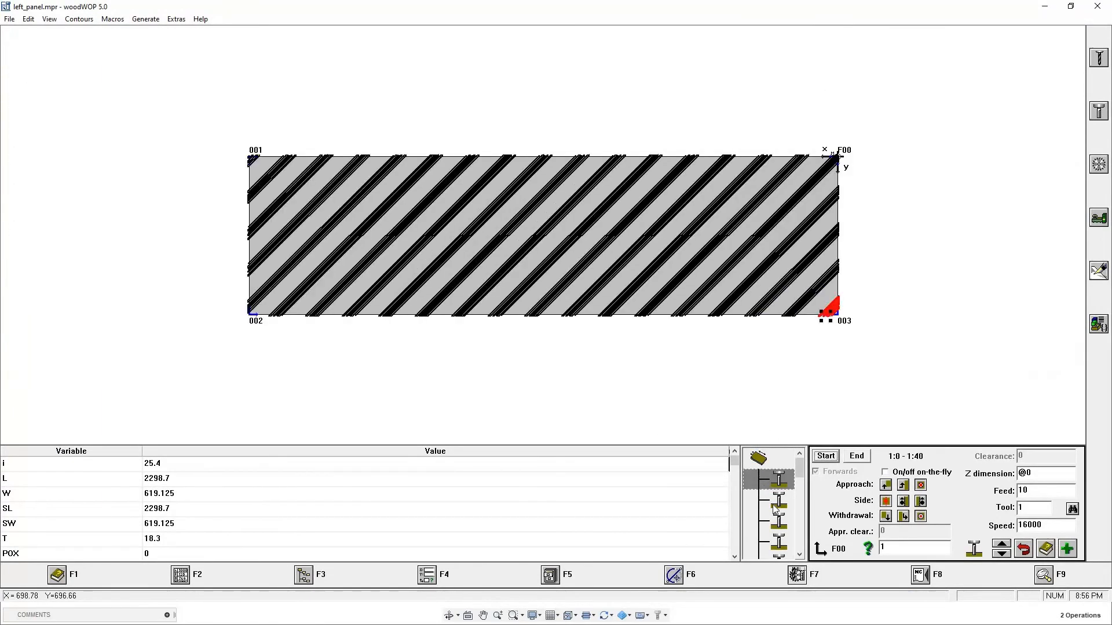
pyautogui.click(775, 502)
pyautogui.click(918, 244)
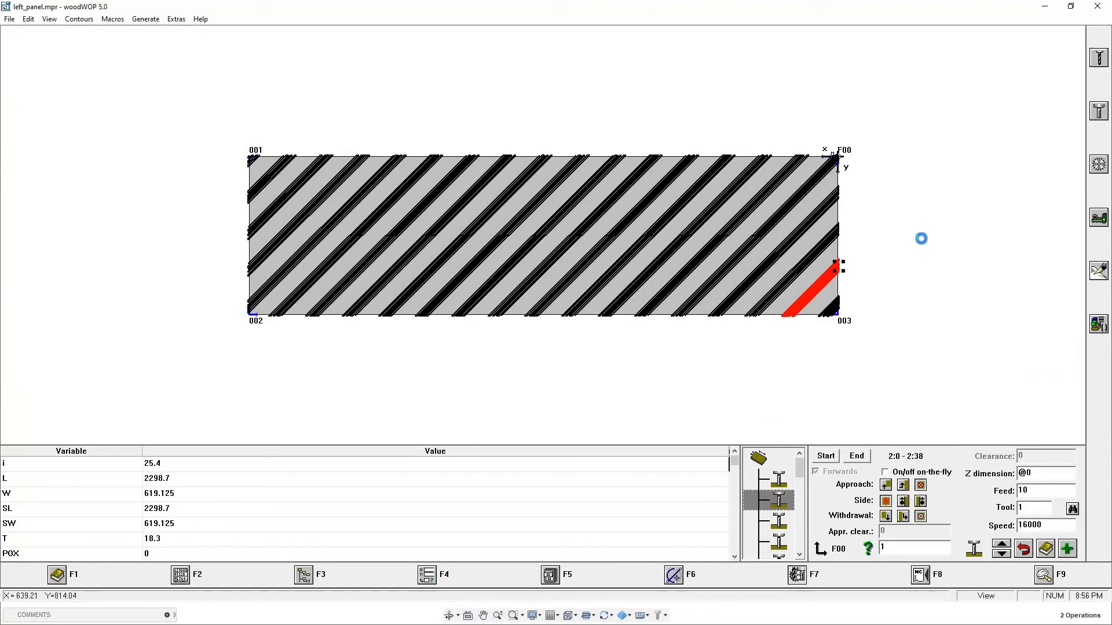
pyautogui.scroll(3, 787, 370)
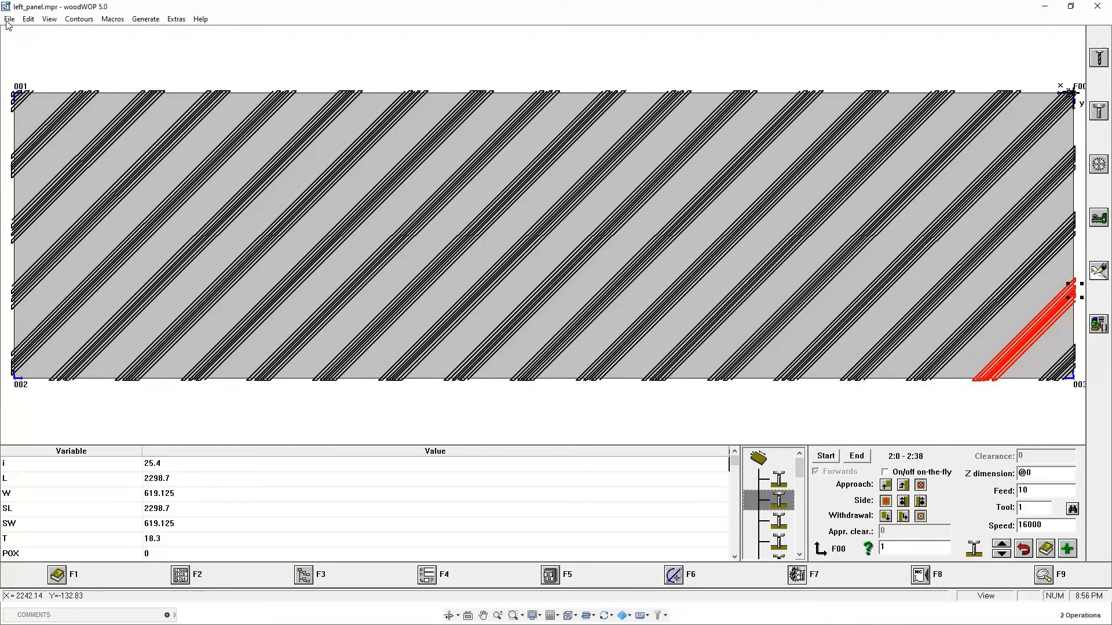
# - Open the right_panel program from the TEST_PROGRAMS folder
pyautogui.hotkey('alt', 'f')
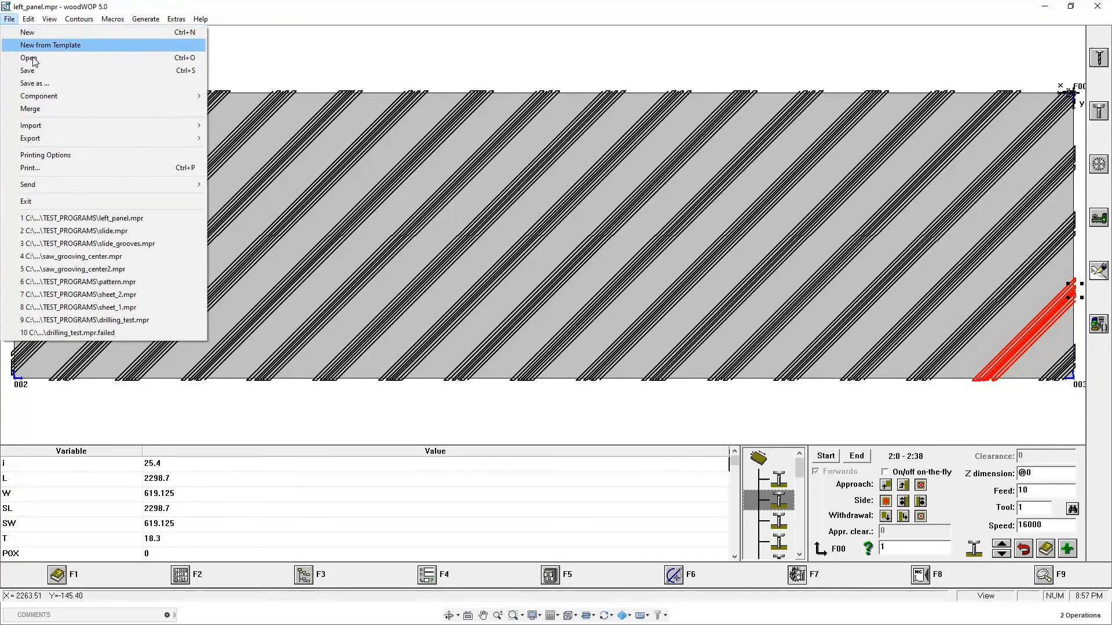
pyautogui.click(45, 61)
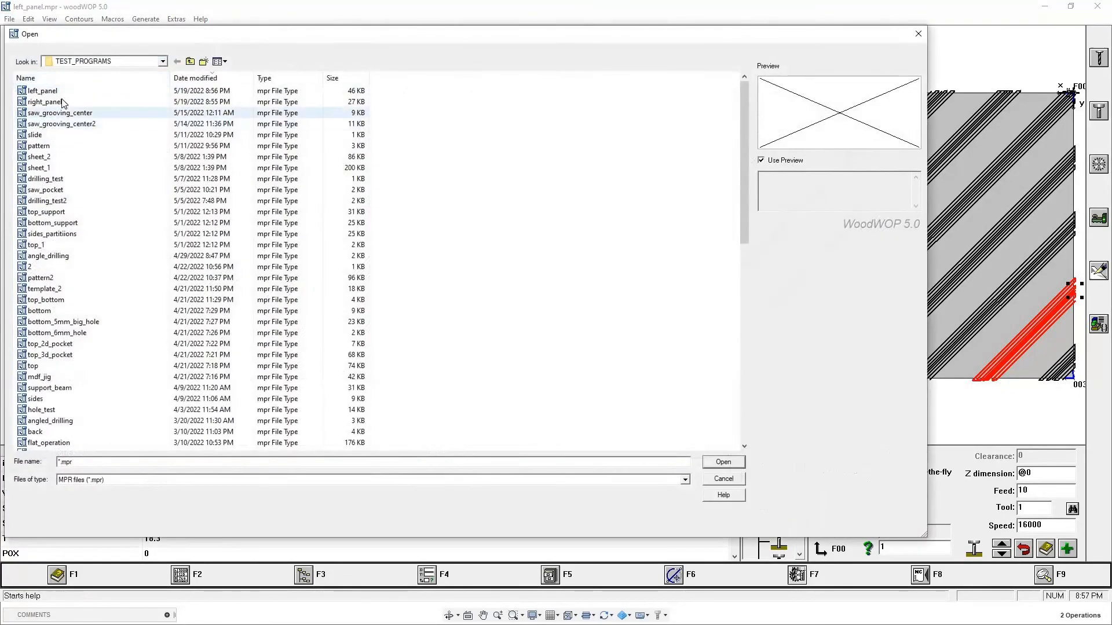
pyautogui.click(66, 103)
pyautogui.click(713, 462)
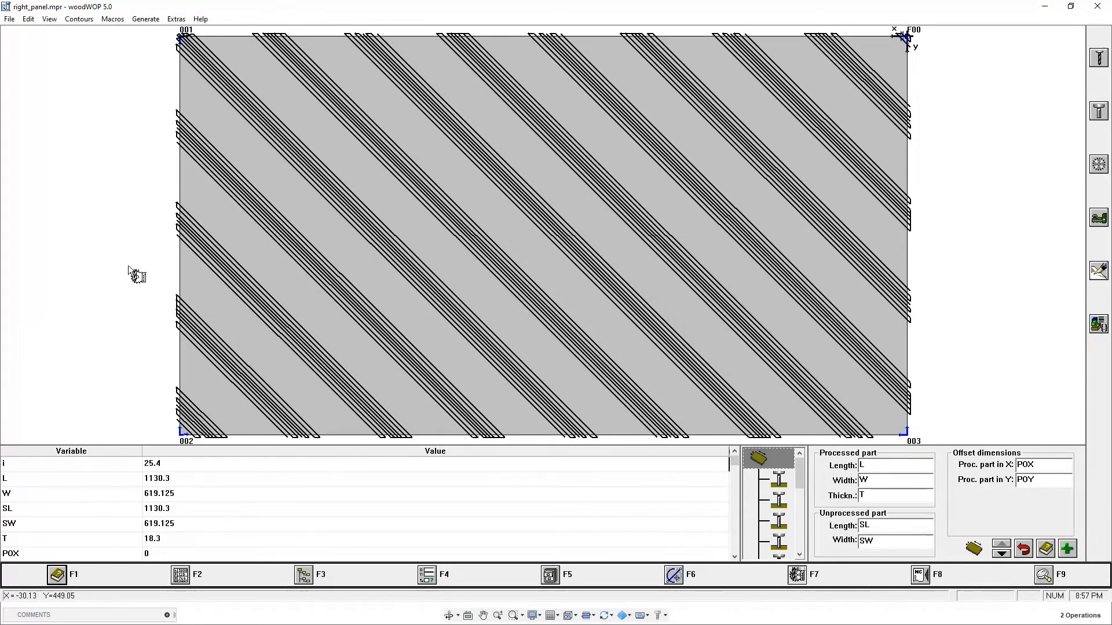
# - Inspect the right panel program's last routing macros and its comment entry
pyautogui.moveTo(797, 479); pyautogui.dragTo(797, 535)
pyautogui.click(790, 514)
pyautogui.click(783, 543)
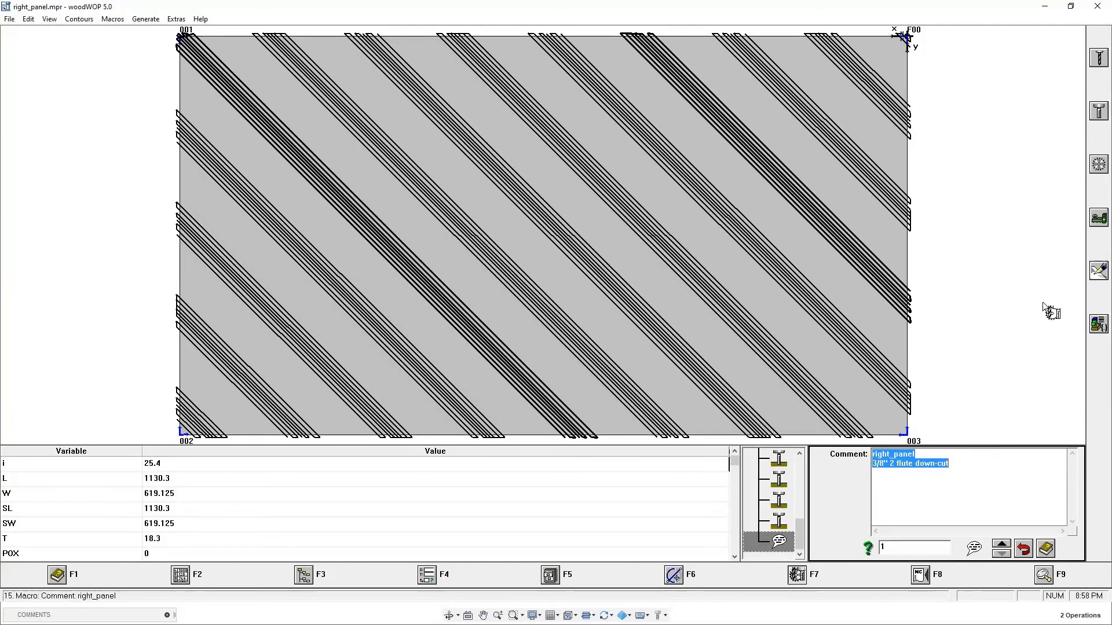
pyautogui.click(863, 266)
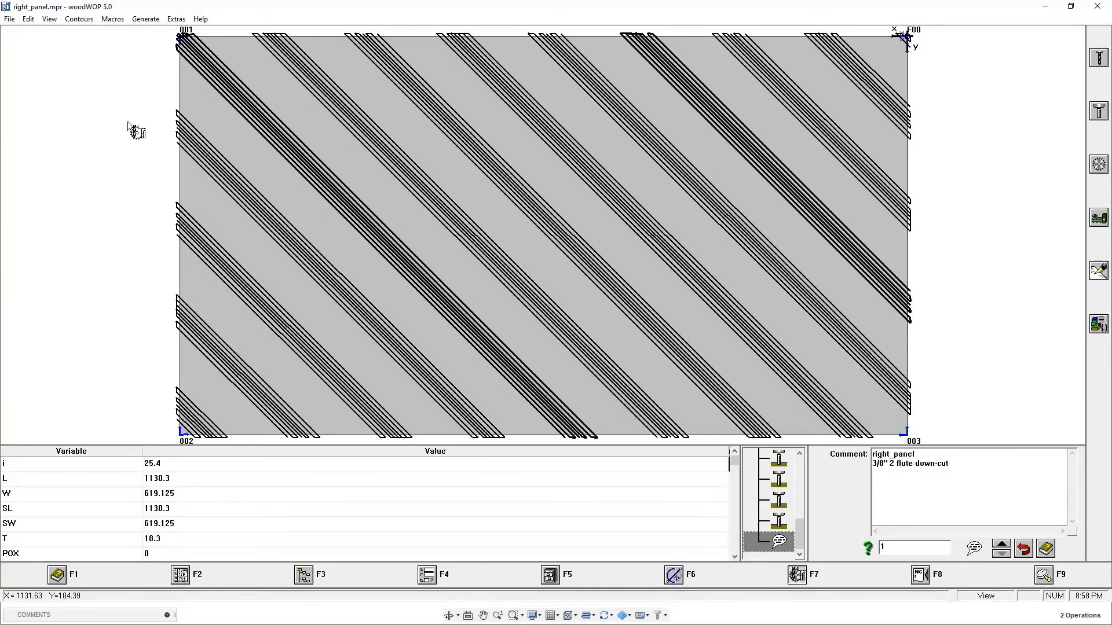